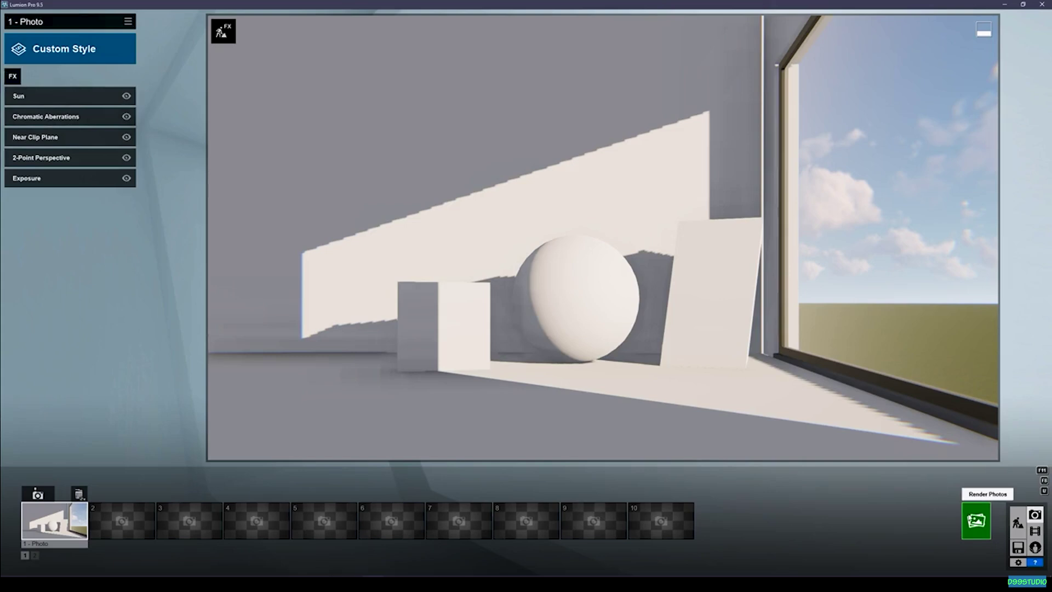
Step: Render the current shot at Desktop size 1920x1080 as 01.jpg in the Effects Example folder and dismiss the finished render
{"action": "left_click", "coordinate": [975, 520]}
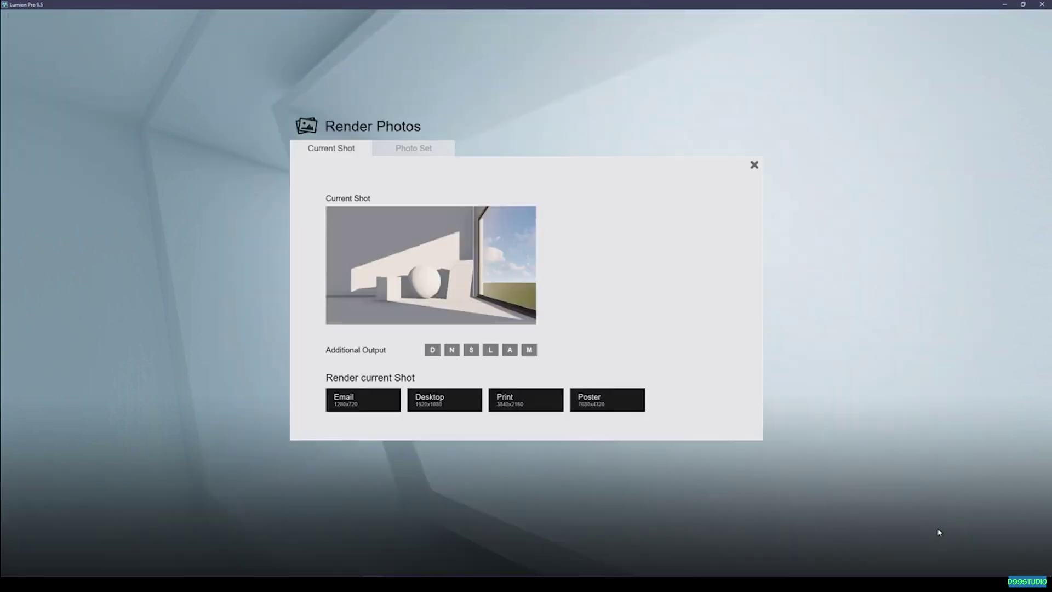
{"action": "left_click", "coordinate": [445, 398]}
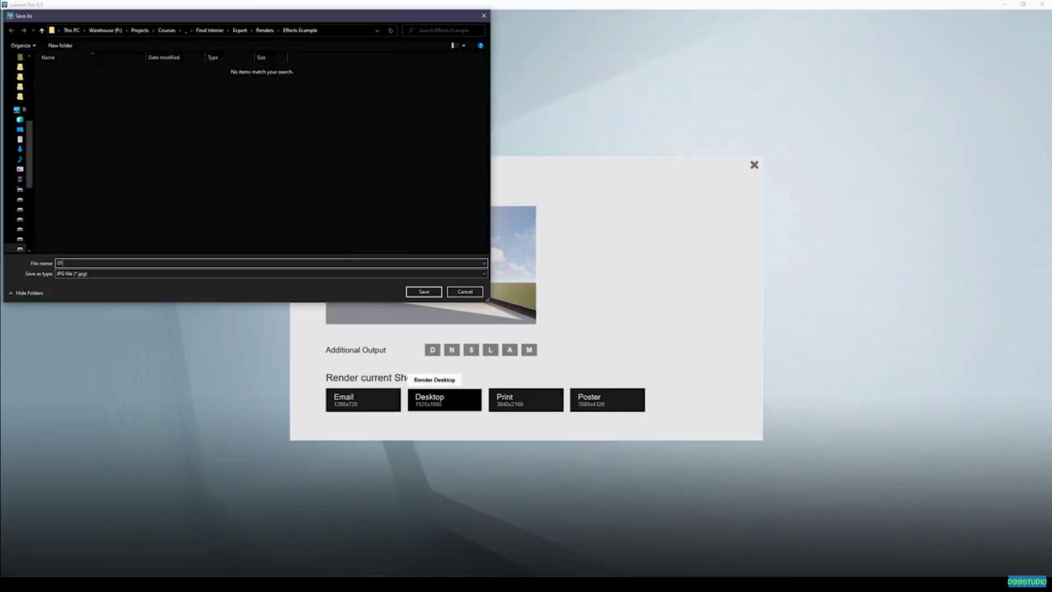
{"action": "key", "text": "Return"}
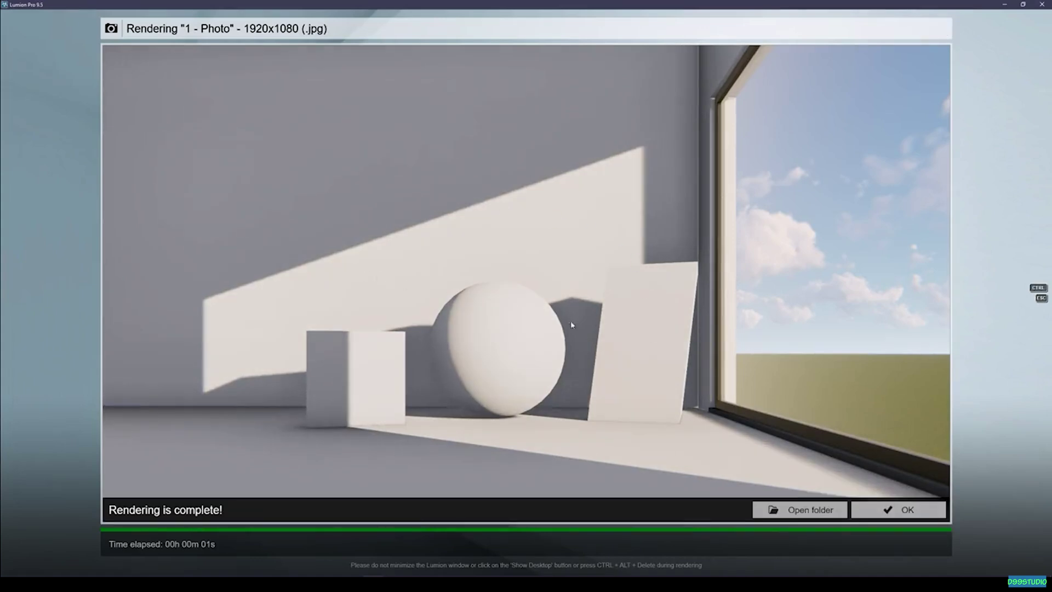
{"action": "left_click", "coordinate": [898, 510]}
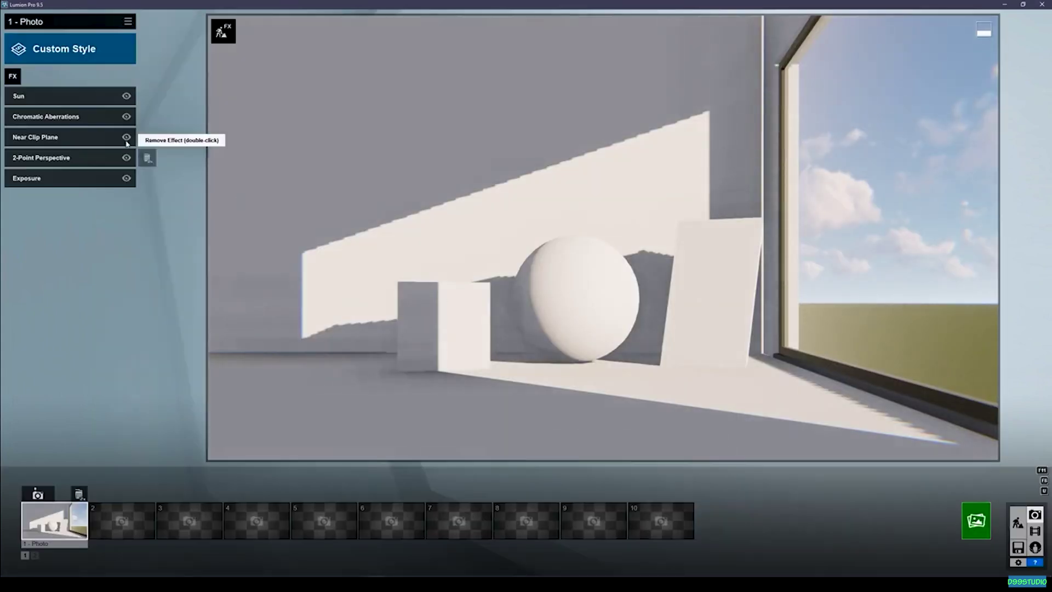
Step: Add the Shadow effect to the photo and raise its Sun shadow range to the maximum
{"action": "left_click", "coordinate": [13, 76]}
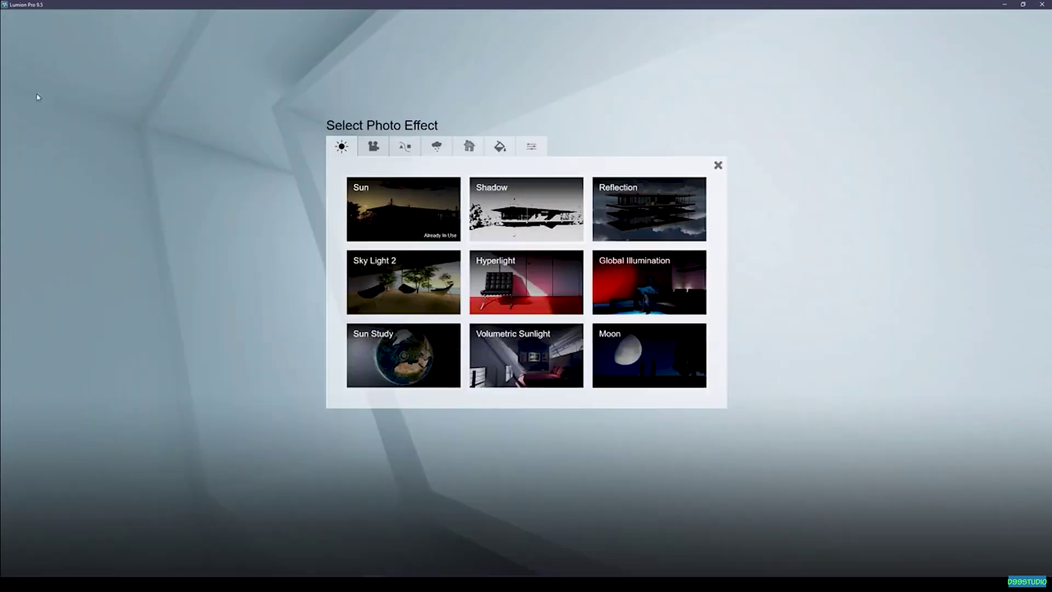
{"action": "left_click", "coordinate": [540, 200]}
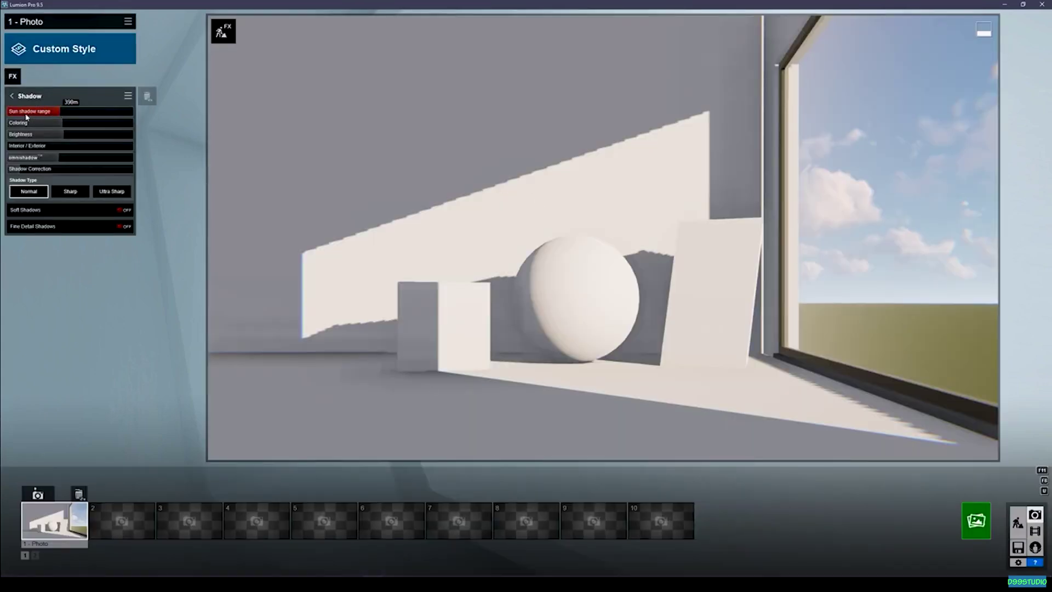
{"action": "left_click_drag", "start_coordinate": [60, 114], "coordinate": [137, 116]}
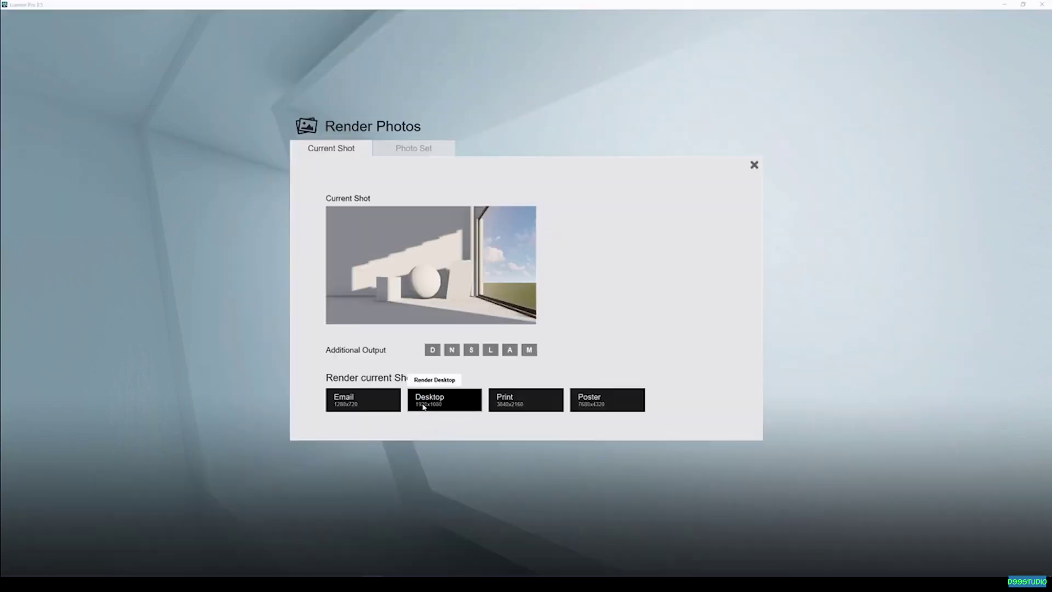
Step: Render the shot with the maximum Sun shadow range at 1920x1080 as 02.jpg
{"action": "left_click", "coordinate": [424, 404]}
{"action": "key", "text": "Return"}
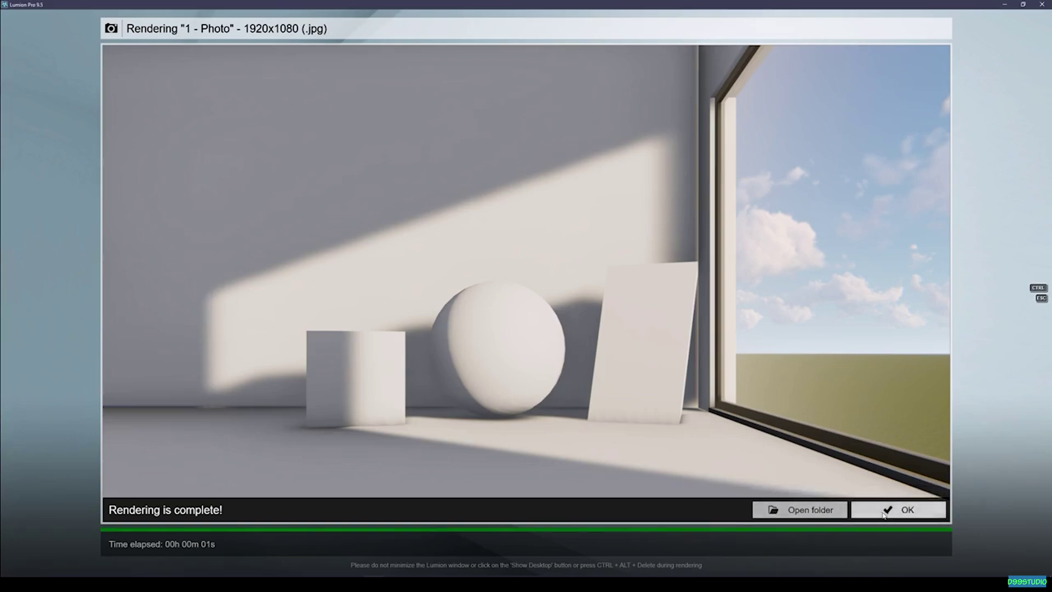
{"action": "left_click", "coordinate": [898, 510]}
Step: Lower the Sun shadow range to about half and render the shot at 1920x1080 as 03.jpg
{"action": "left_click", "coordinate": [75, 111]}
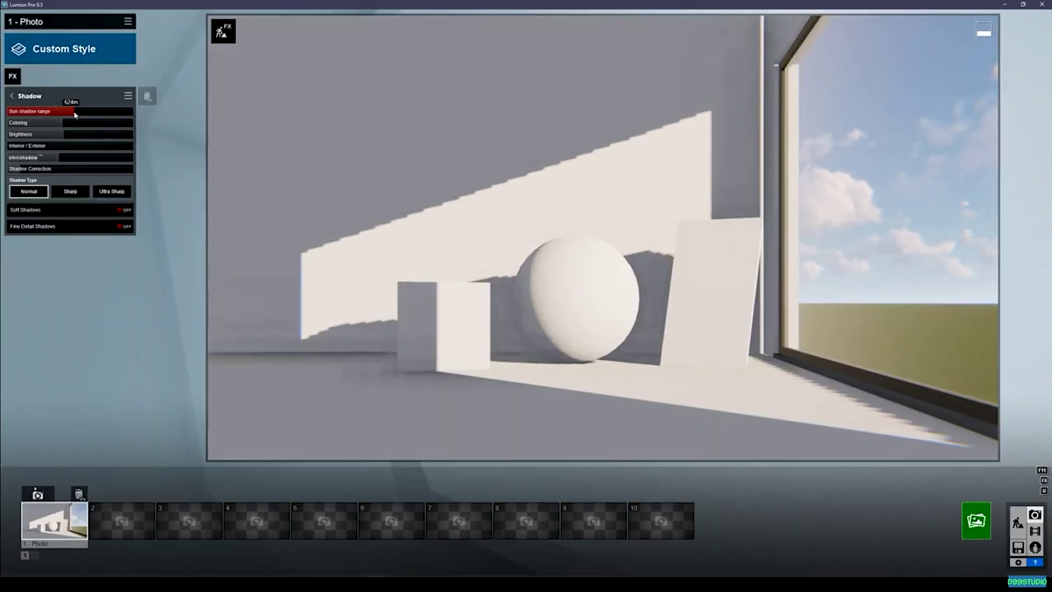
{"action": "left_click_drag", "start_coordinate": [76, 114], "coordinate": [67, 112]}
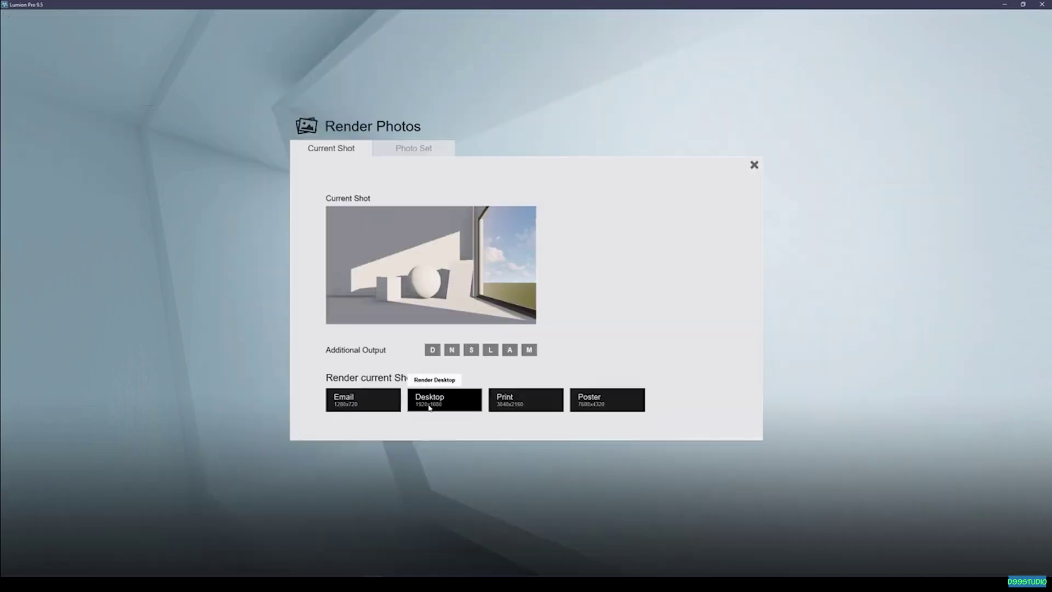
{"action": "left_click", "coordinate": [427, 404]}
{"action": "key", "text": "Return"}
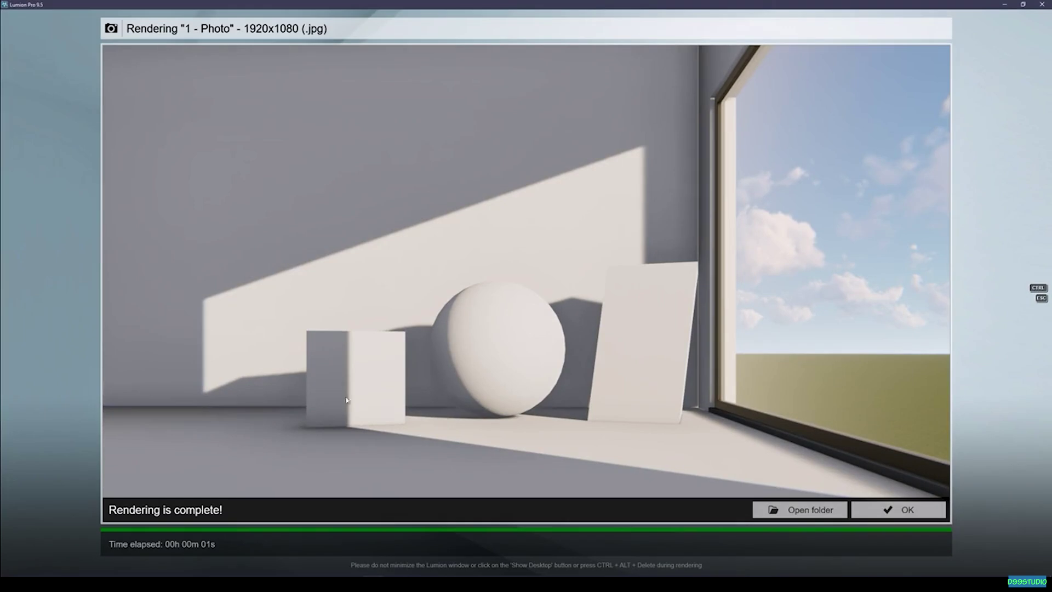
{"action": "left_click", "coordinate": [905, 514]}
Step: Try the shadow Coloring at its maximum of 3.0 and bring it back down to 0.2
{"action": "mouse_move", "coordinate": [63, 125]}
{"action": "left_click_drag", "start_coordinate": [63, 125], "coordinate": [206, 133]}
{"action": "left_click_drag", "start_coordinate": [118, 129], "coordinate": [161, 133]}
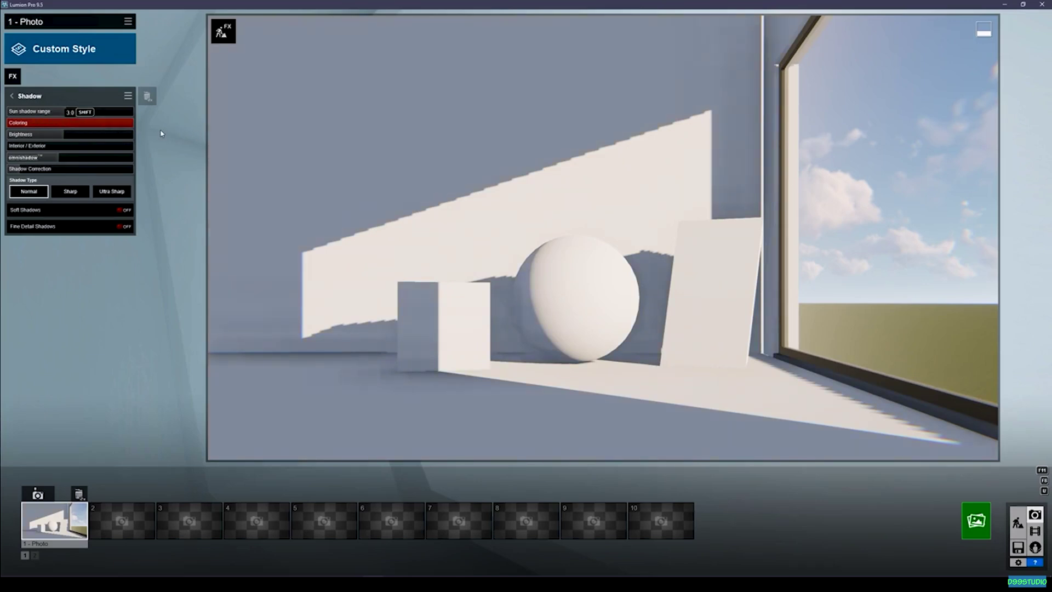
{"action": "left_click_drag", "start_coordinate": [150, 133], "coordinate": [58, 133]}
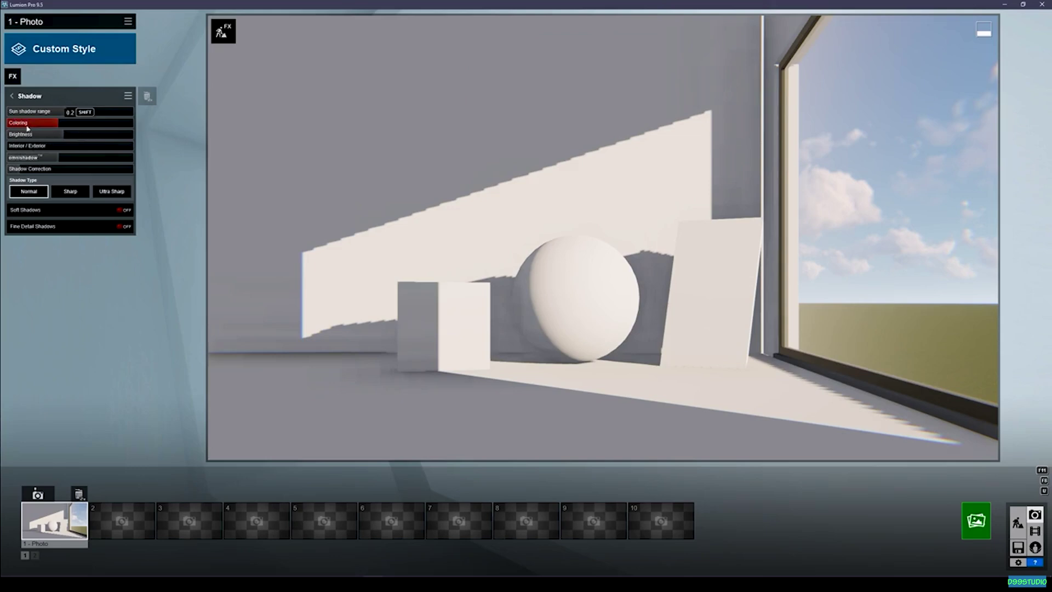
Step: Try maximum shadow Coloring together with maximum Interior / Exterior, and return both settings to their low levels
{"action": "left_click_drag", "start_coordinate": [59, 125], "coordinate": [148, 129]}
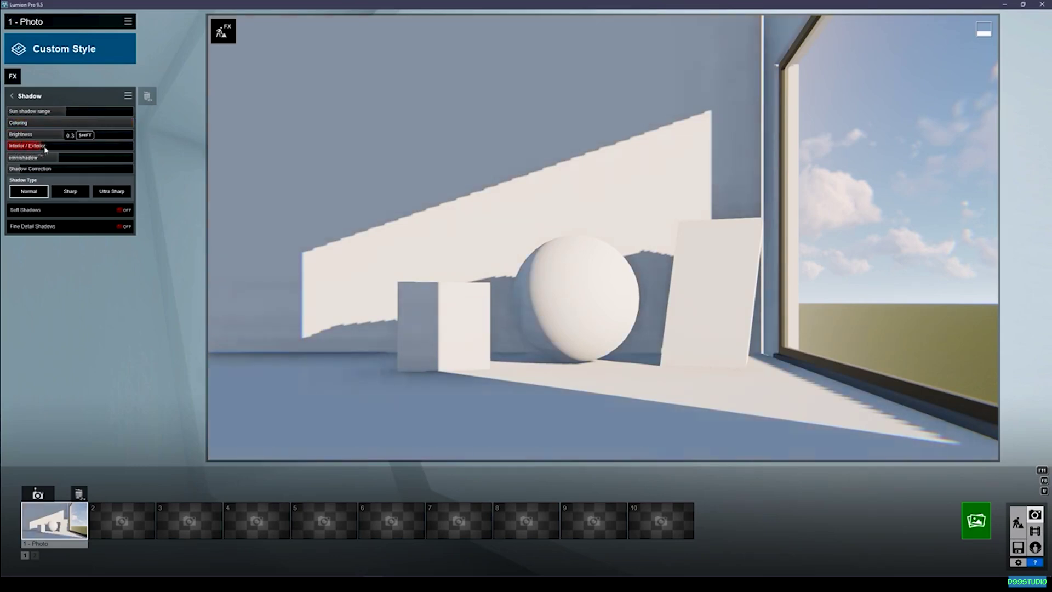
{"action": "left_click_drag", "start_coordinate": [46, 147], "coordinate": [143, 146]}
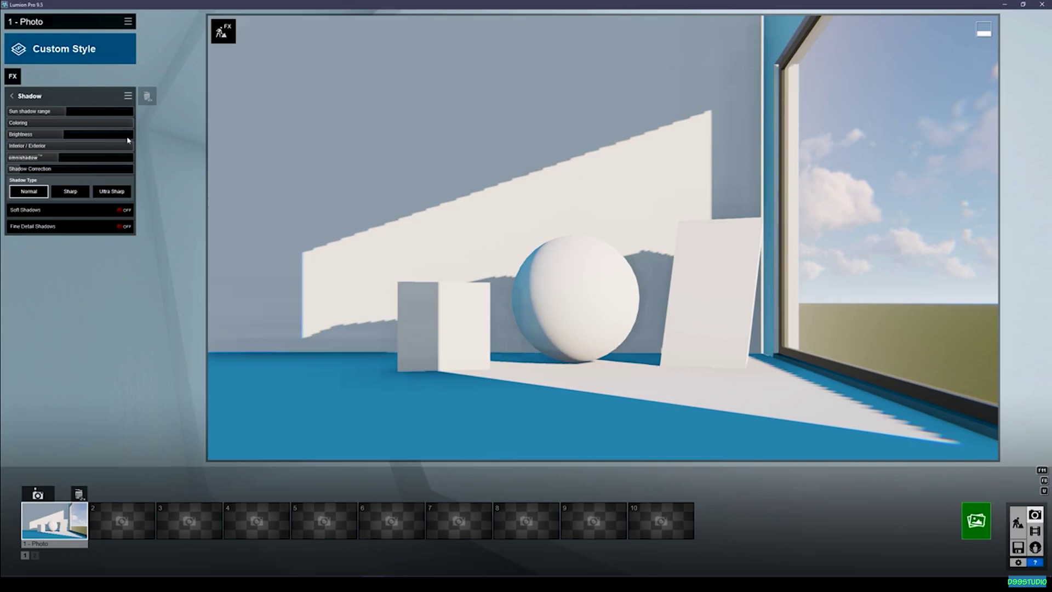
{"action": "left_click_drag", "start_coordinate": [87, 125], "coordinate": [61, 125]}
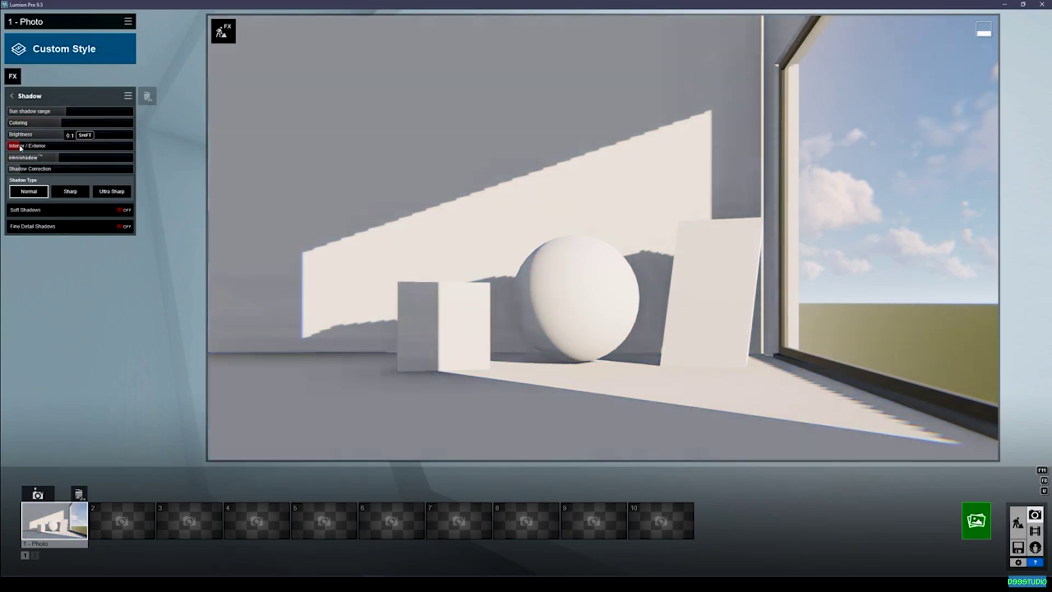
{"action": "left_click_drag", "start_coordinate": [49, 152], "coordinate": [3, 156]}
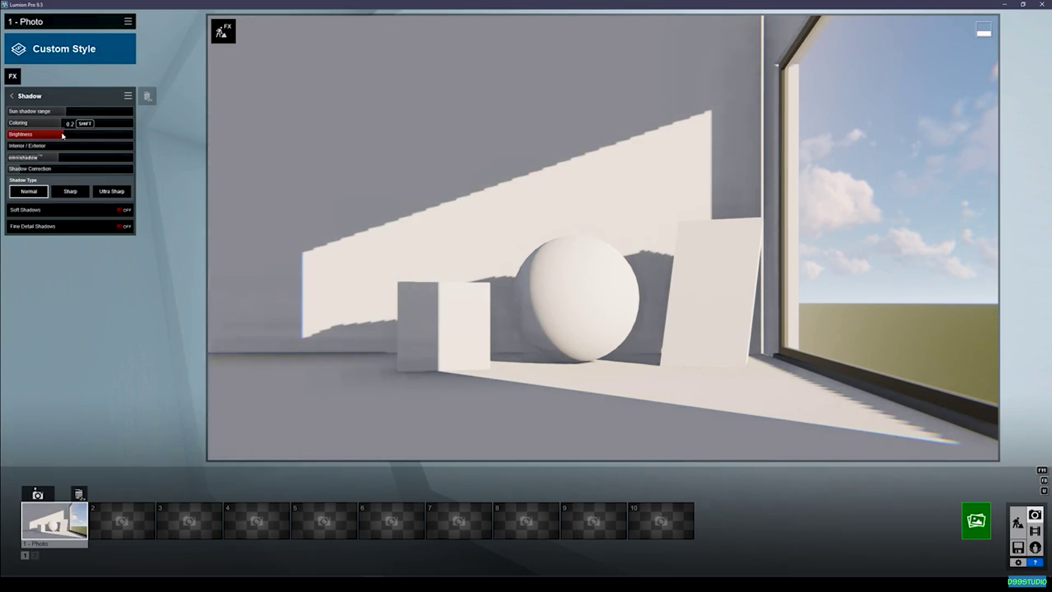
Step: Raise the shadow Brightness to its maximum and render the shot at 1920x1080 as 04.jpg
{"action": "left_click_drag", "start_coordinate": [63, 136], "coordinate": [133, 135]}
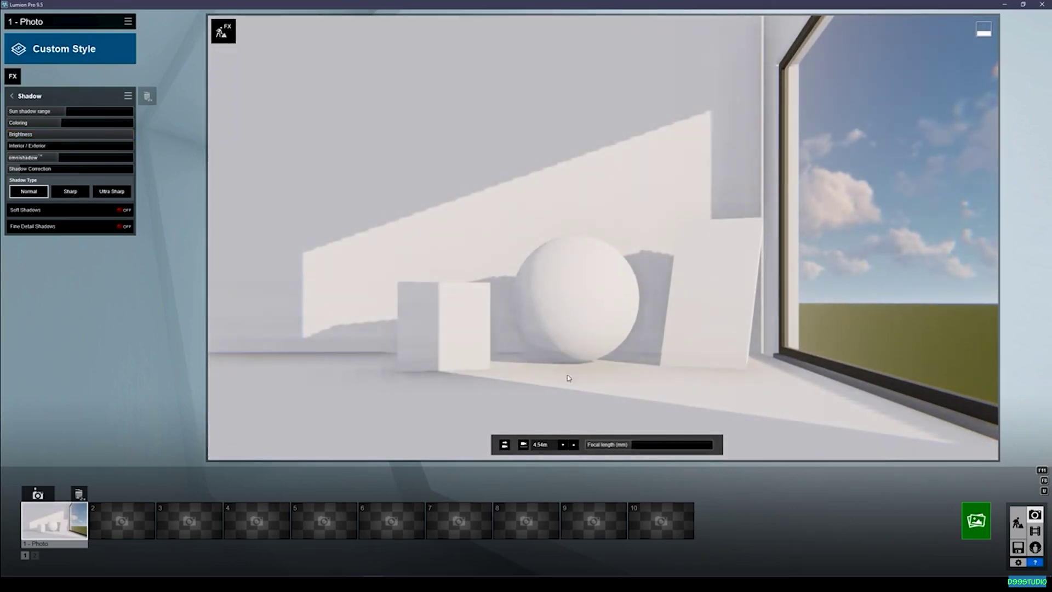
{"action": "left_click", "coordinate": [975, 520]}
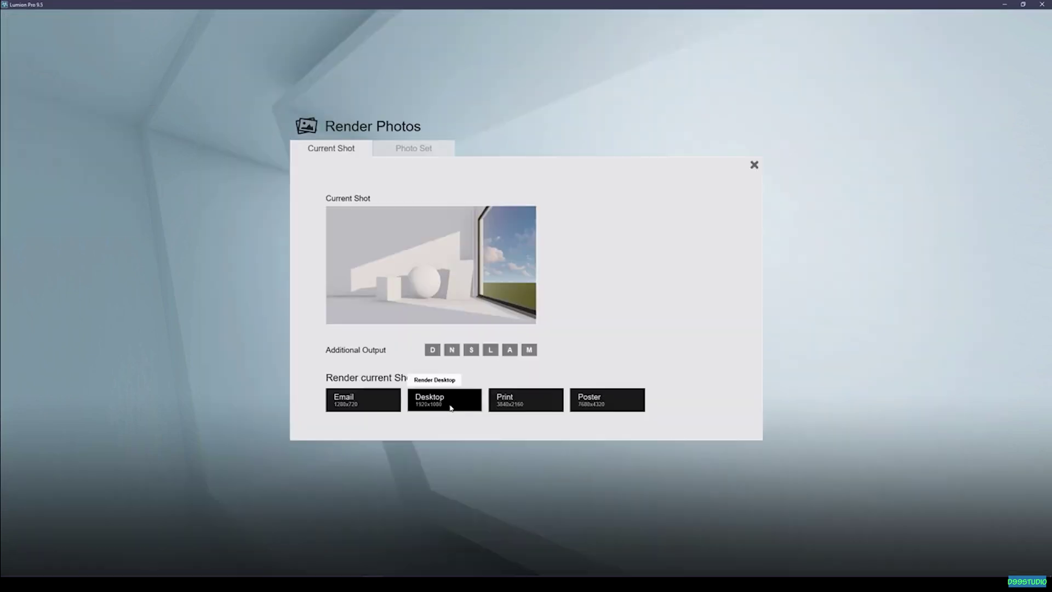
{"action": "left_click", "coordinate": [451, 407]}
{"action": "type", "text": "1"}
{"action": "key", "text": "Return"}
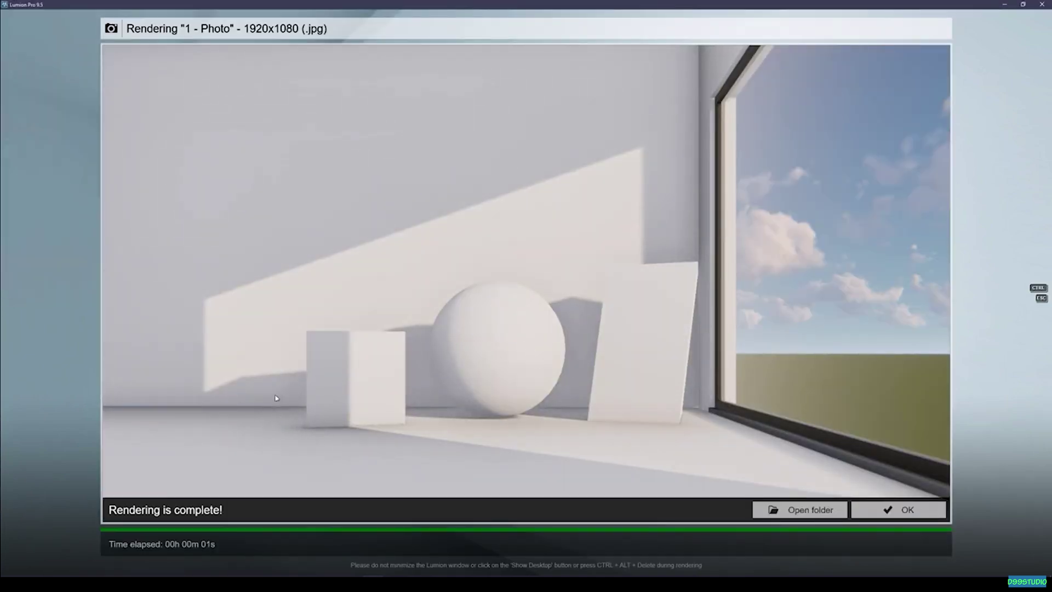
{"action": "left_click", "coordinate": [897, 509]}
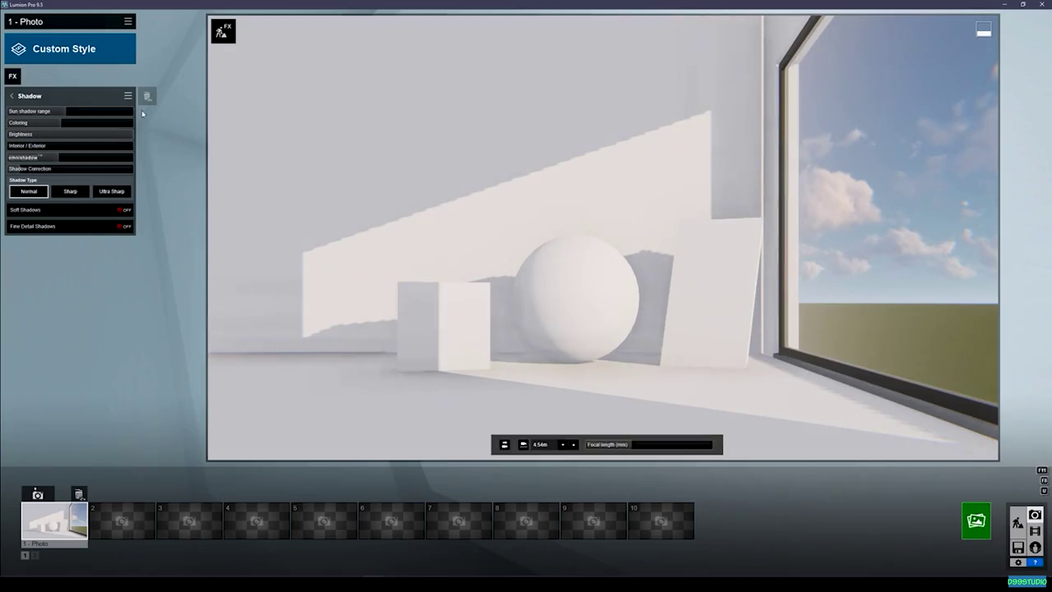
Step: Lower the shadow Brightness to near its minimum and render the shot at Desktop size 1920x1080 as 05.jpg
{"action": "left_click_drag", "start_coordinate": [35, 138], "coordinate": [16, 138]}
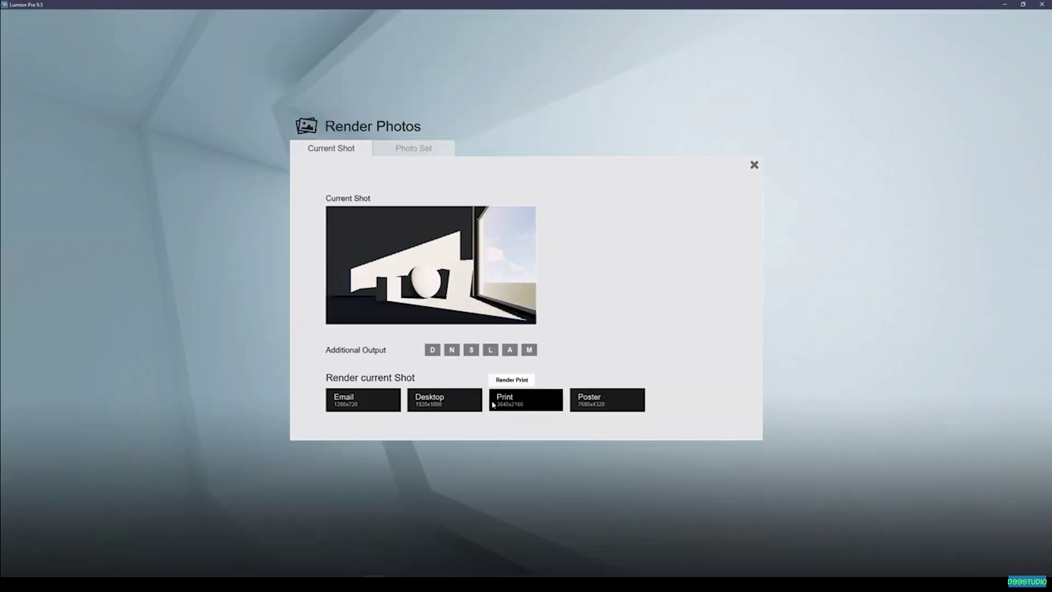
{"action": "left_click", "coordinate": [493, 404]}
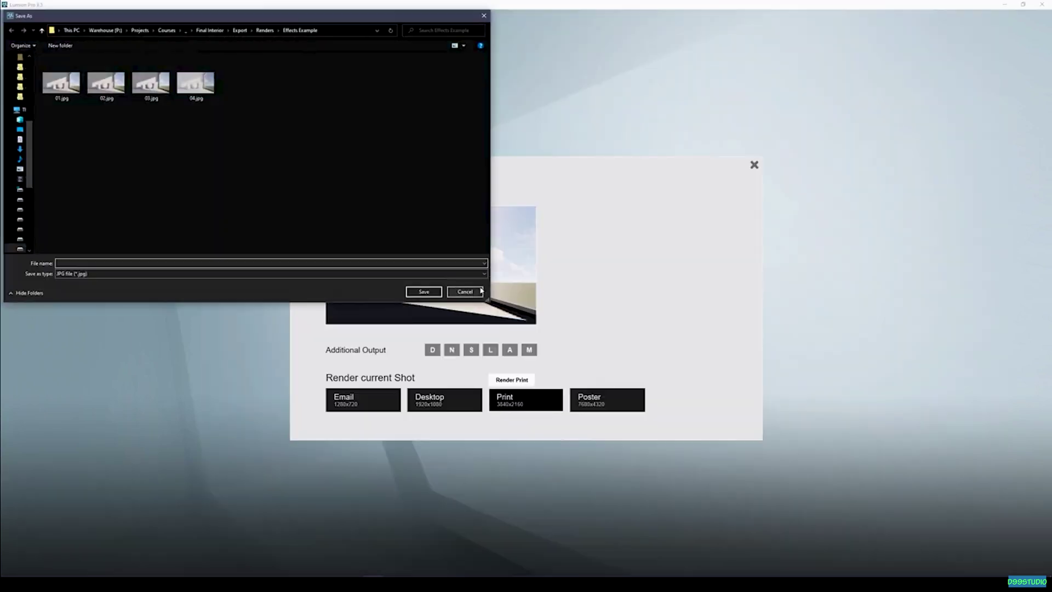
{"action": "left_click", "coordinate": [469, 291]}
{"action": "left_click", "coordinate": [464, 407]}
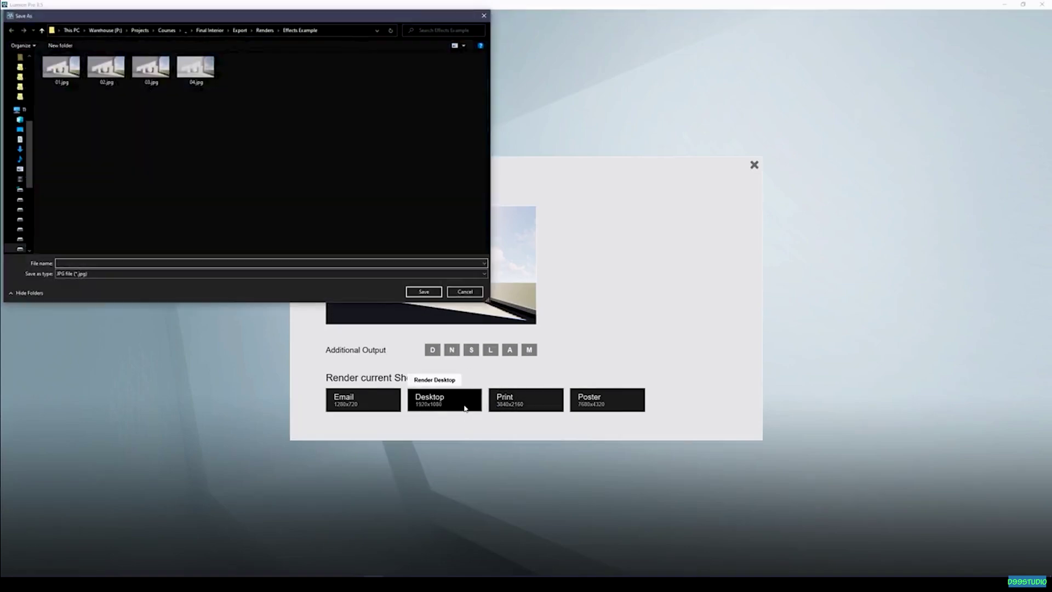
{"action": "type", "text": "1"}
{"action": "key", "text": "Return"}
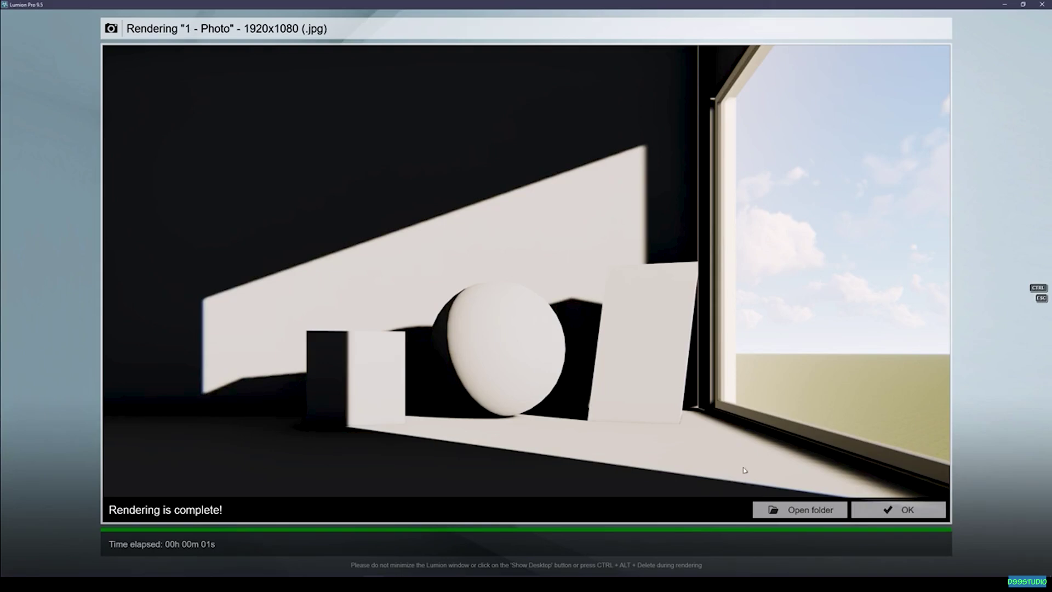
{"action": "left_click", "coordinate": [898, 510]}
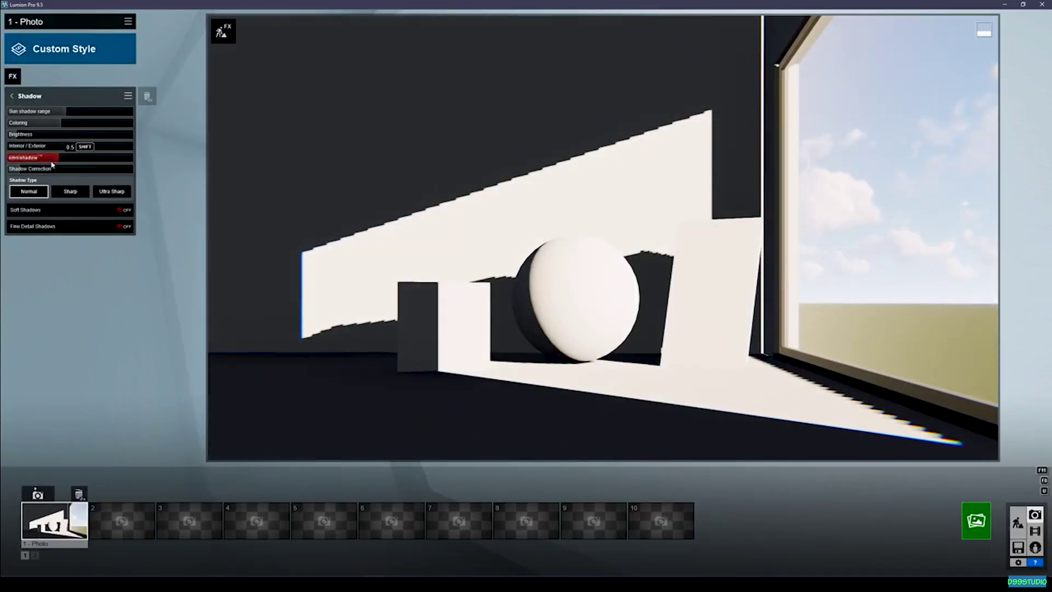
Step: Raise the shadow Brightness to just under half of its range and adjust the Omnishadow strength
{"action": "left_click", "coordinate": [45, 135]}
{"action": "left_click_drag", "start_coordinate": [46, 141], "coordinate": [54, 141]}
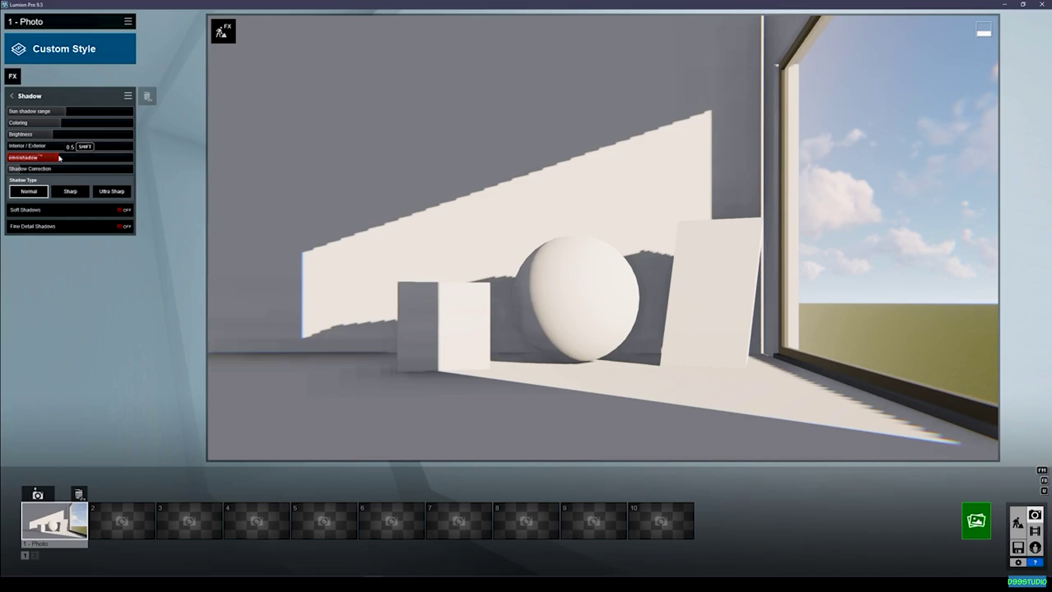
{"action": "left_click_drag", "start_coordinate": [60, 158], "coordinate": [55, 160]}
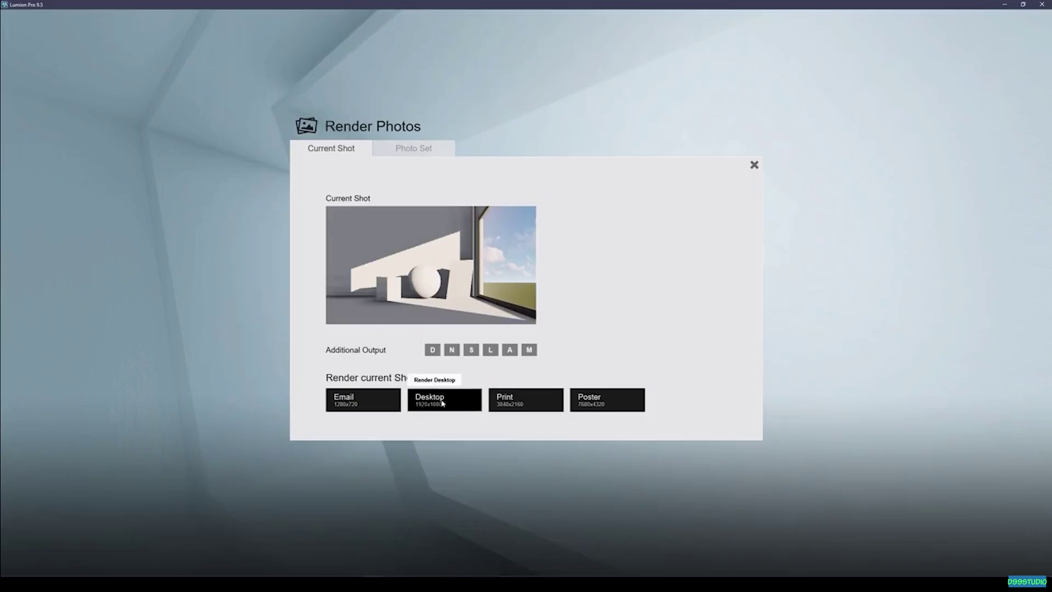
Step: Render the shot with the adjusted Omnishadow at 1920x1080 as 06.jpg
{"action": "left_click", "coordinate": [438, 404]}
{"action": "type", "text": "0"}
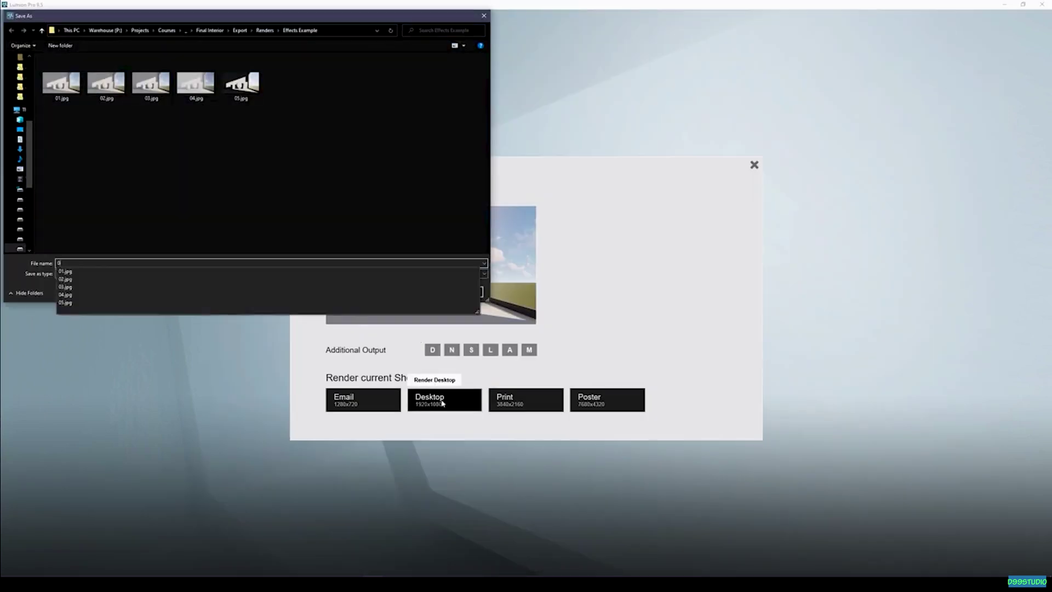
{"action": "key", "text": "Return"}
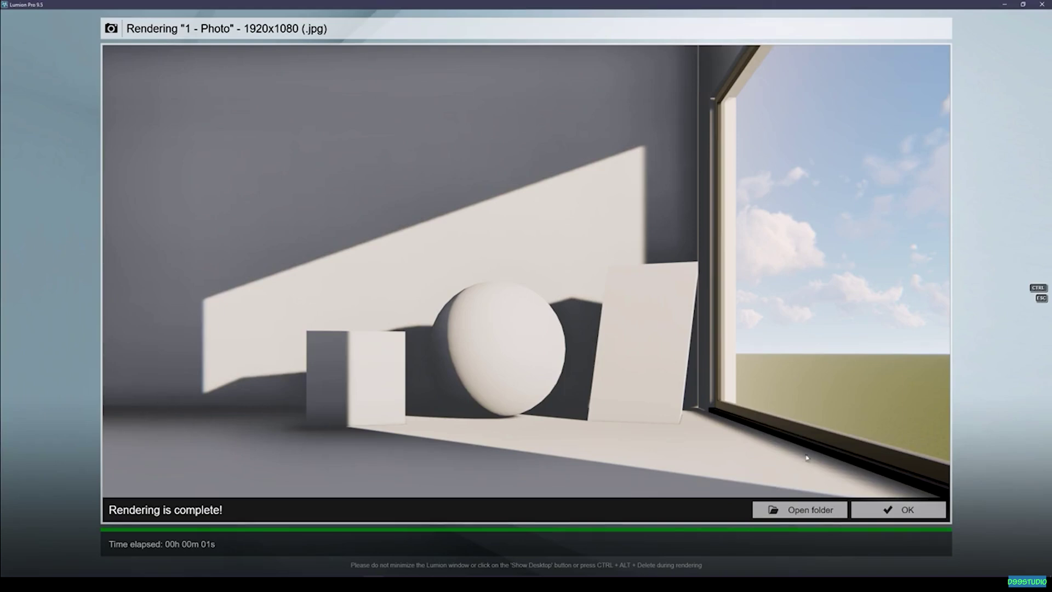
{"action": "left_click", "coordinate": [893, 510]}
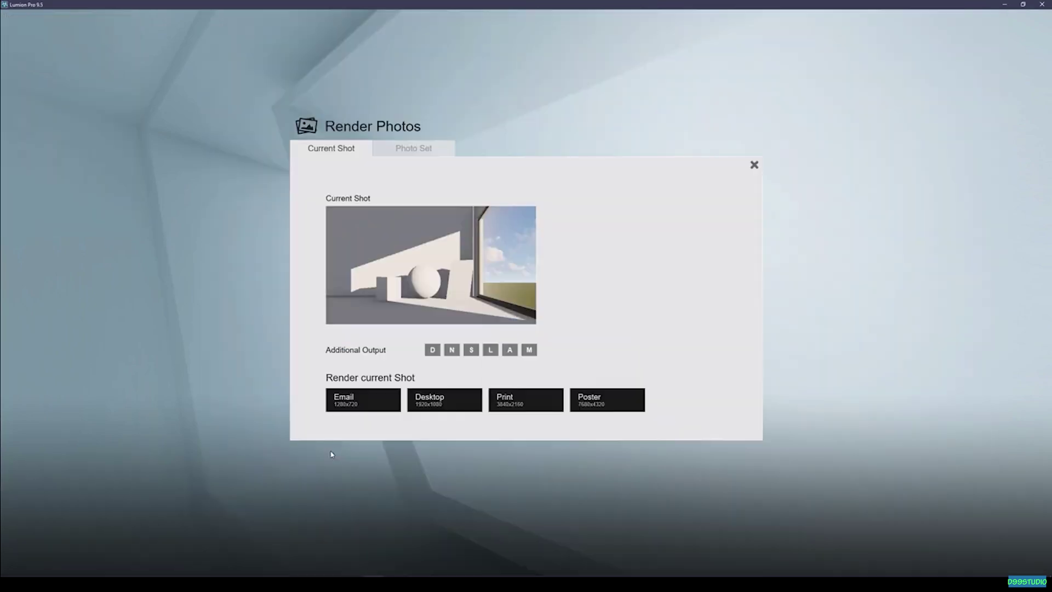
Step: Render the shot at 1920x1080 as 07.jpg, and review the saved 06.jpg in the Photos viewer for comparison
{"action": "left_click", "coordinate": [432, 408]}
{"action": "type", "text": "07"}
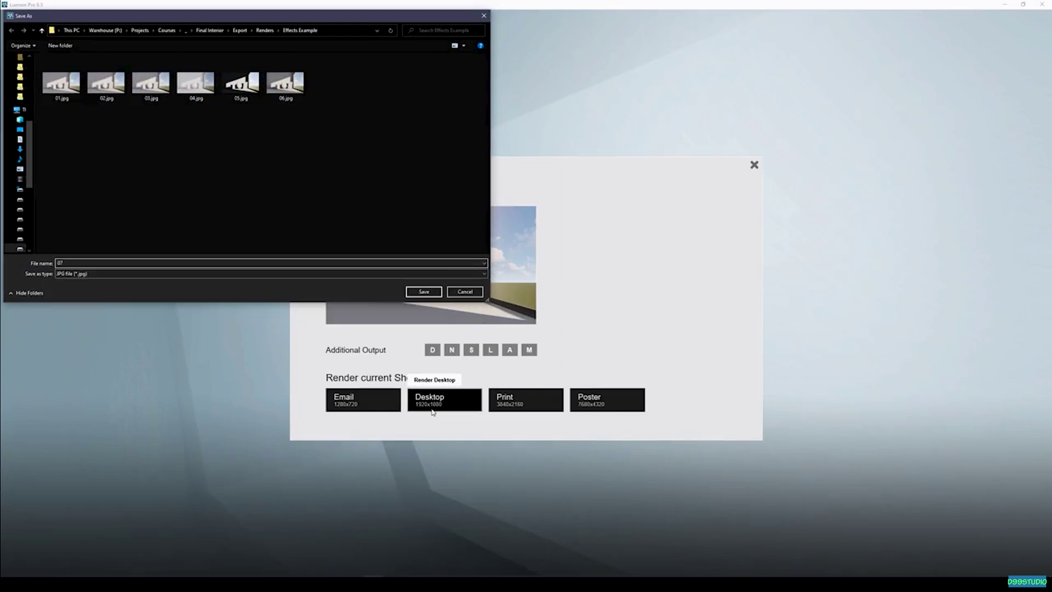
{"action": "key", "text": "Return"}
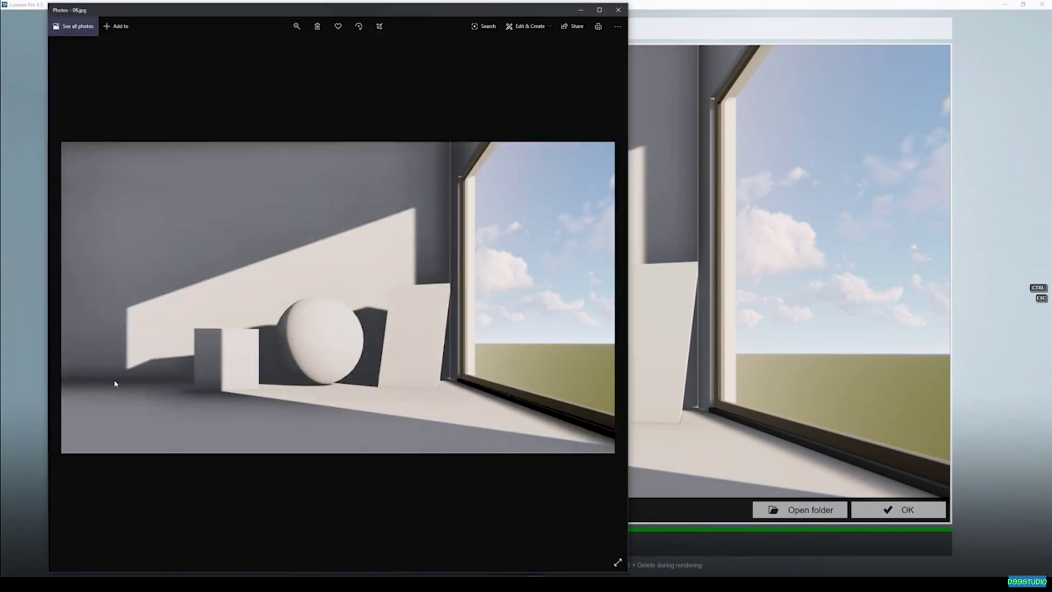
{"action": "key", "text": "Right"}
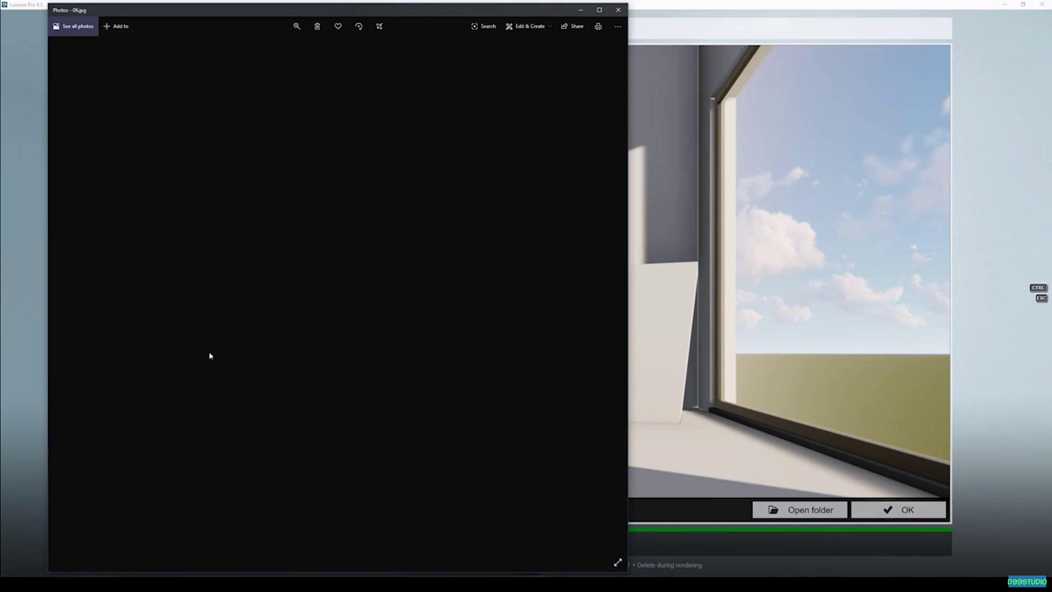
{"action": "left_click", "coordinate": [617, 11]}
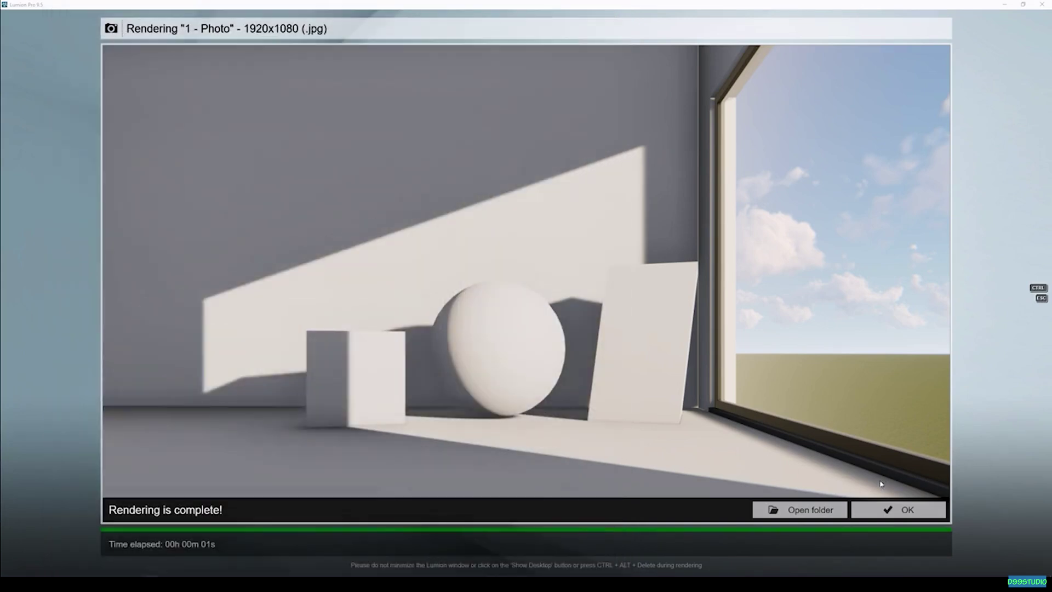
Step: Close the finished render and try Shadow Correction values from the minimum to nearly the maximum of its range
{"action": "left_click", "coordinate": [891, 510]}
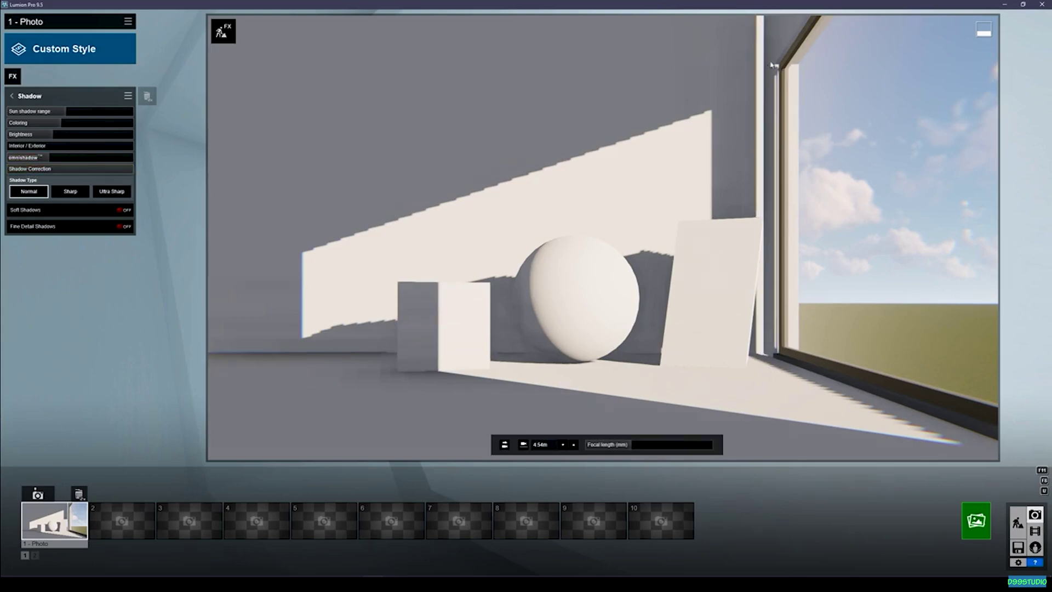
{"action": "left_click", "coordinate": [25, 170]}
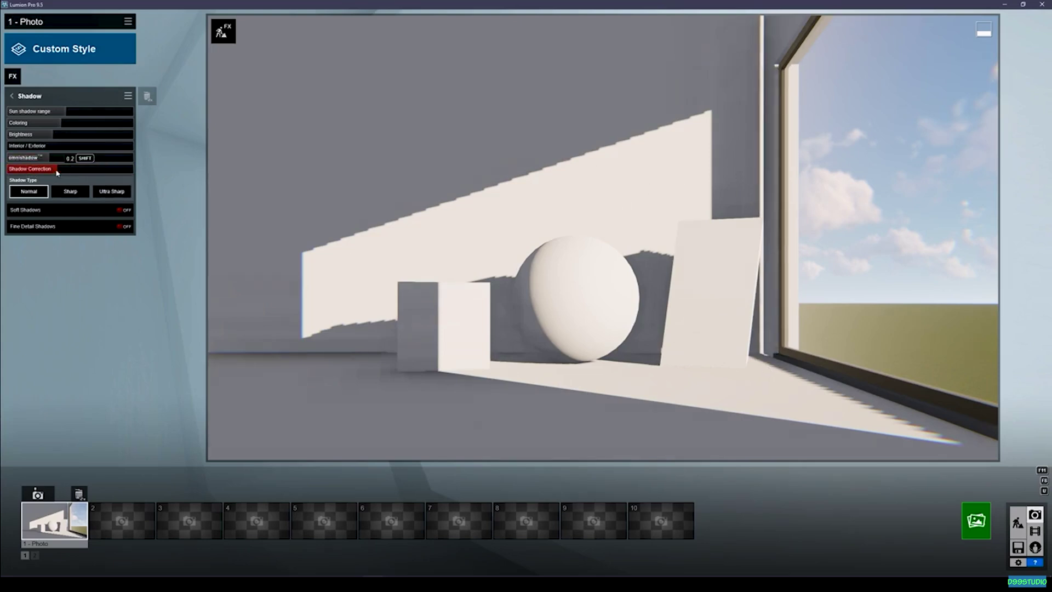
{"action": "left_click_drag", "start_coordinate": [25, 175], "coordinate": [71, 172]}
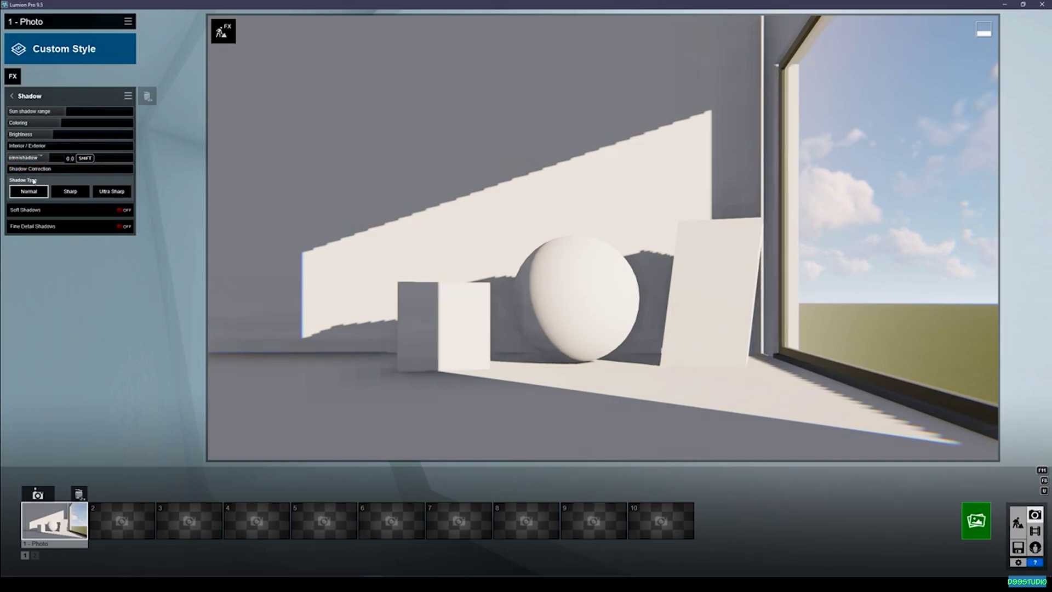
{"action": "left_click", "coordinate": [100, 168]}
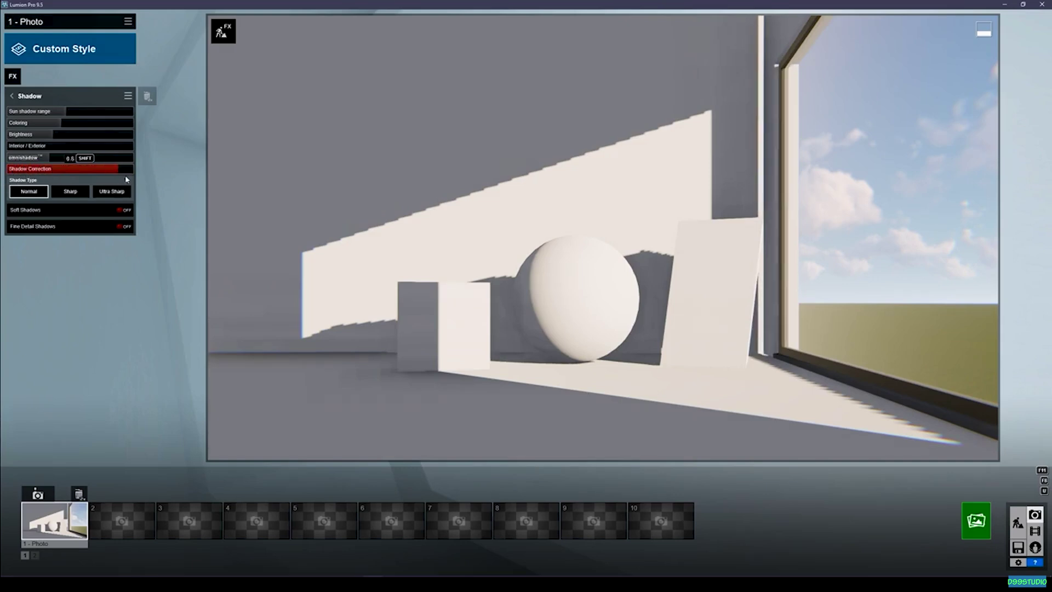
{"action": "left_click_drag", "start_coordinate": [82, 182], "coordinate": [6, 170]}
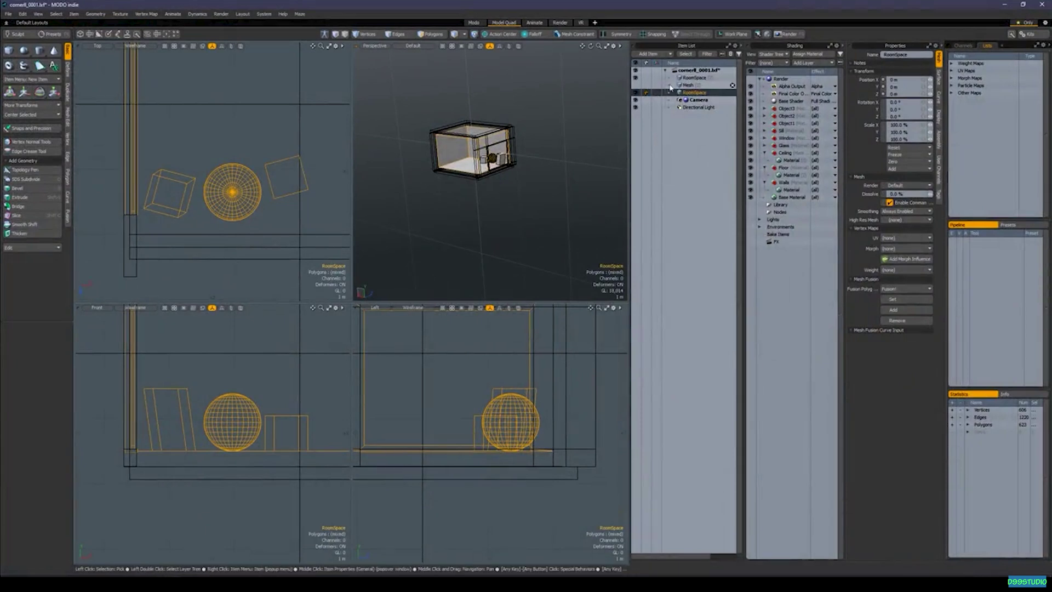
Step: Switch to MODO, frame the room in polygon mode, and select the thick-walled RoomSpace mesh in the item list
{"action": "key", "text": "a"}
{"action": "left_click", "coordinate": [441, 39]}
{"action": "left_click_drag", "start_coordinate": [481, 164], "coordinate": [559, 211], "text": "alt"}
{"action": "left_click", "coordinate": [636, 78]}
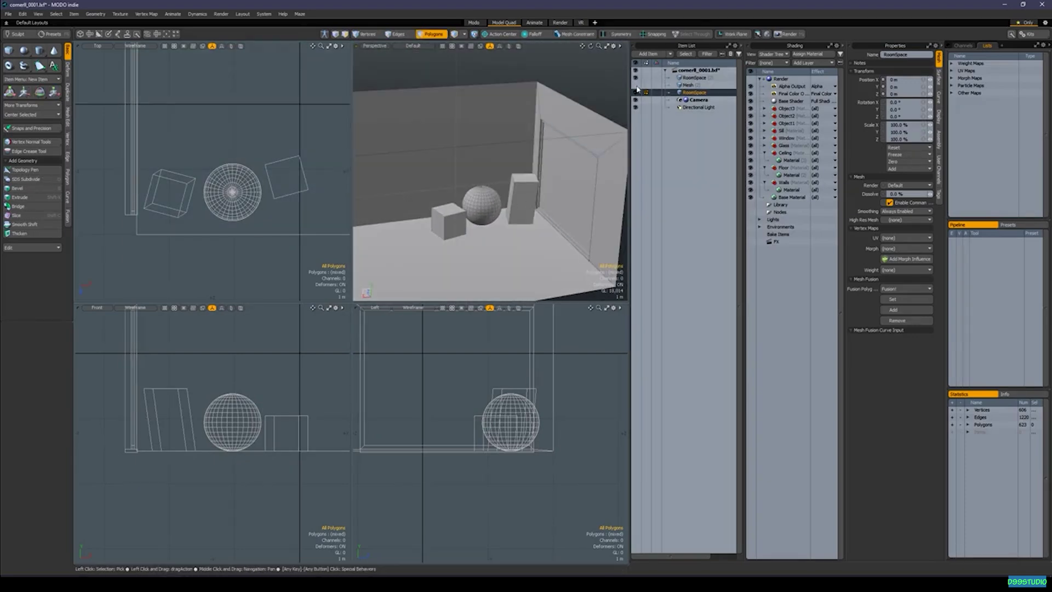
{"action": "left_click", "coordinate": [693, 78]}
{"action": "scroll", "coordinate": [555, 169], "scroll_direction": "down", "scroll_amount": 5}
{"action": "left_click_drag", "start_coordinate": [556, 169], "coordinate": [505, 252], "text": "alt"}
Step: Try deleting the roof slab of the thick-walled room and undo the change
{"action": "double_click", "coordinate": [469, 147]}
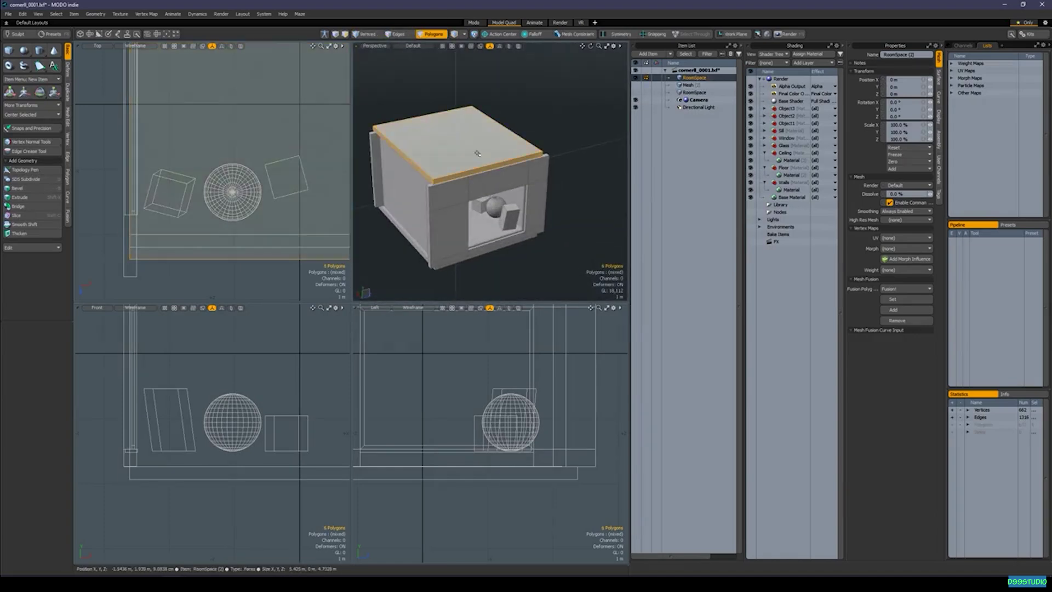
{"action": "key", "text": "Delete"}
{"action": "left_click_drag", "start_coordinate": [493, 164], "coordinate": [553, 181], "text": "alt"}
{"action": "key", "text": "3"}
{"action": "key", "text": "ctrl+z"}
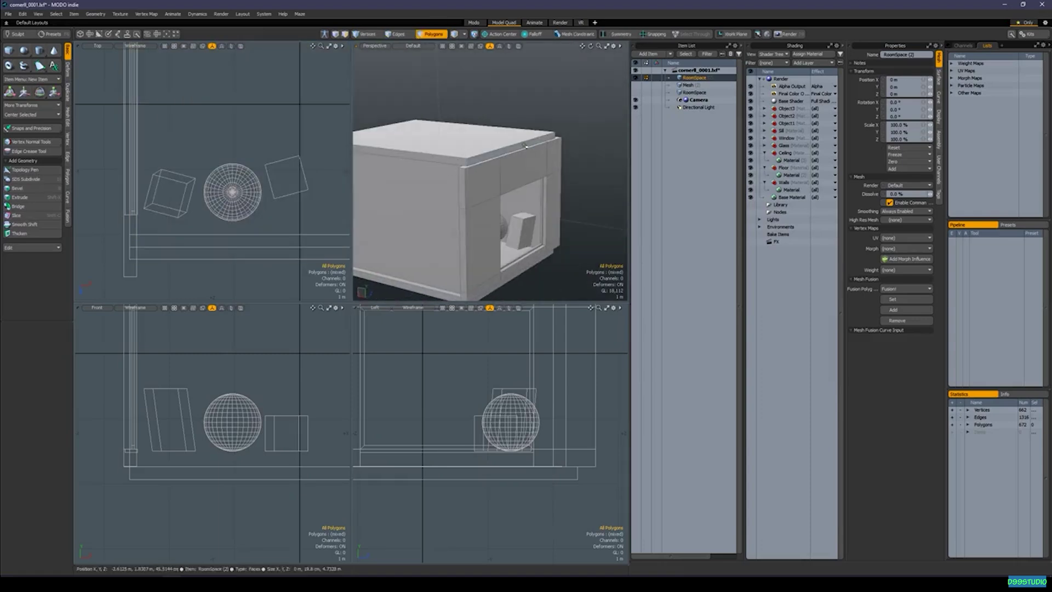
Step: Export the selected RoomSpace mesh in Autodesk FBX format, replacing the existing model file
{"action": "right_click", "coordinate": [691, 79]}
{"action": "left_click", "coordinate": [685, 117]}
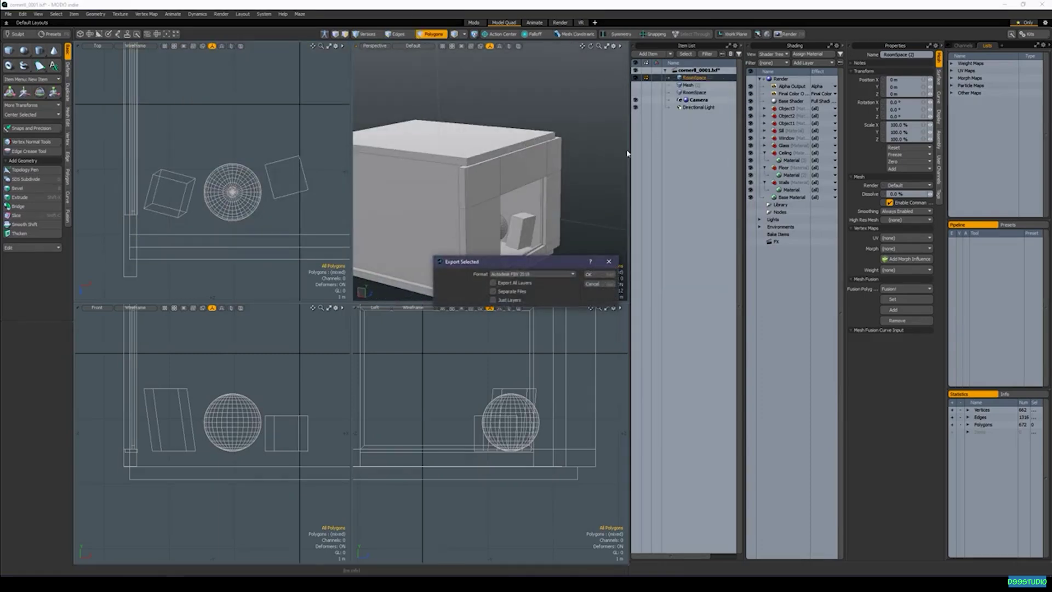
{"action": "left_click", "coordinate": [589, 274]}
{"action": "left_click", "coordinate": [195, 78]}
{"action": "left_click", "coordinate": [423, 291]}
{"action": "left_click", "coordinate": [550, 294]}
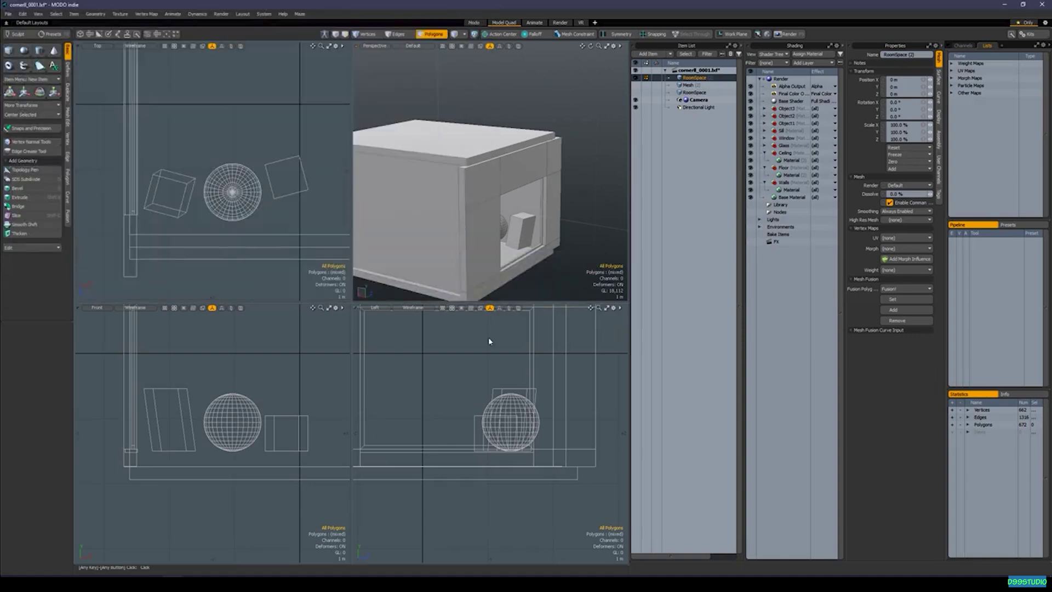
Step: Switch back to Lumion, select the imported RoomSpace model in the scene, and reload it from its updated file
{"action": "left_click", "coordinate": [990, 581]}
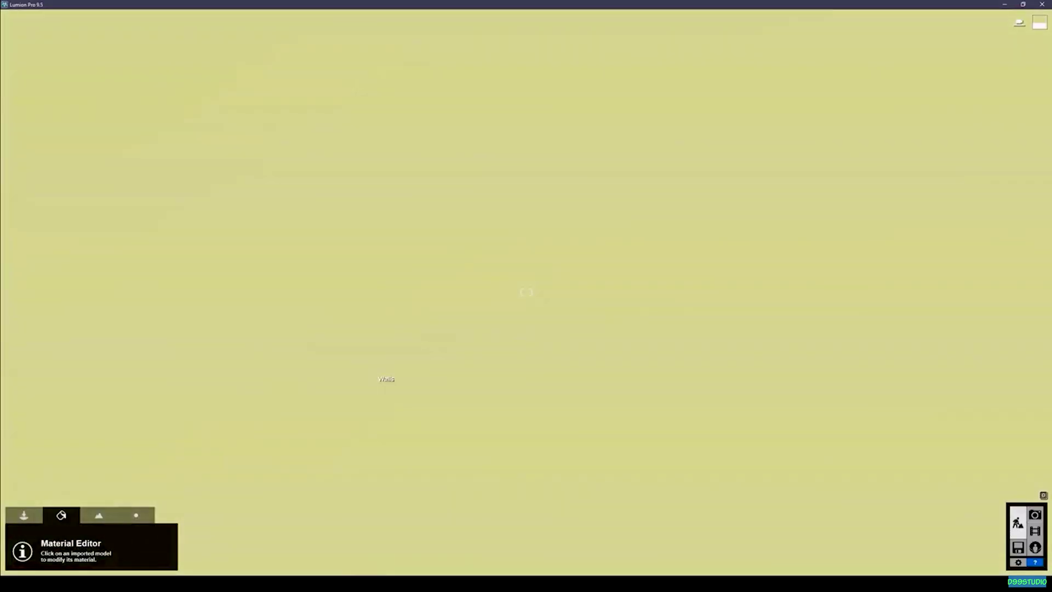
{"action": "key", "text": "s"}
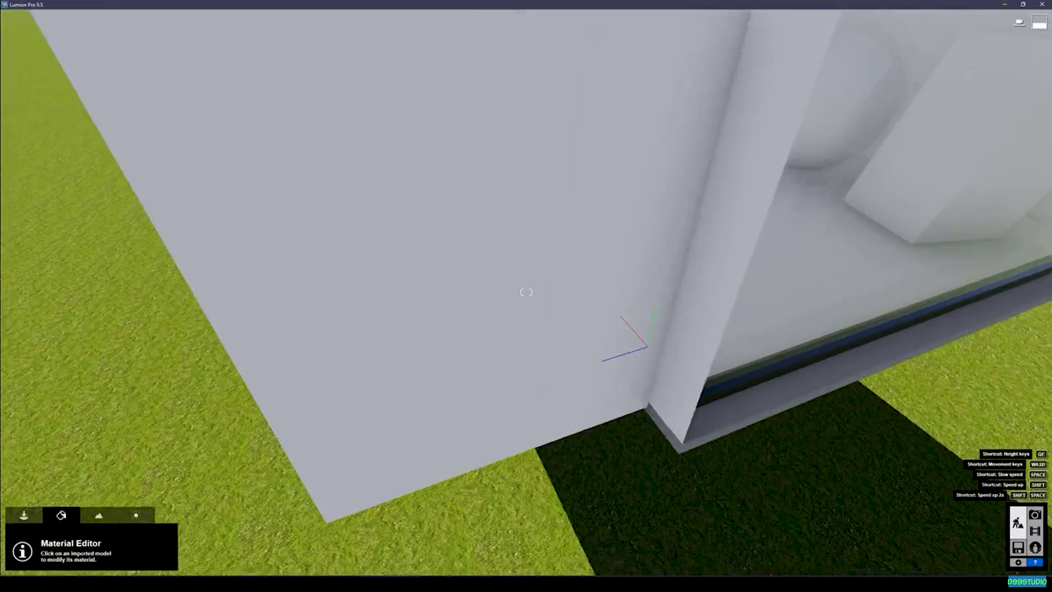
{"action": "left_click", "coordinate": [24, 515]}
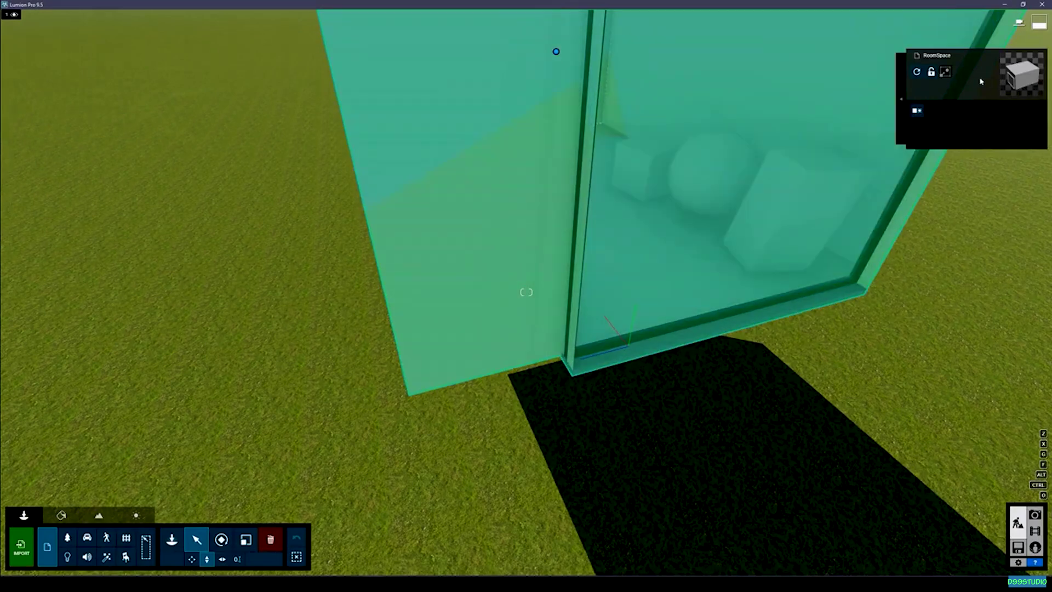
{"action": "left_click", "coordinate": [916, 72]}
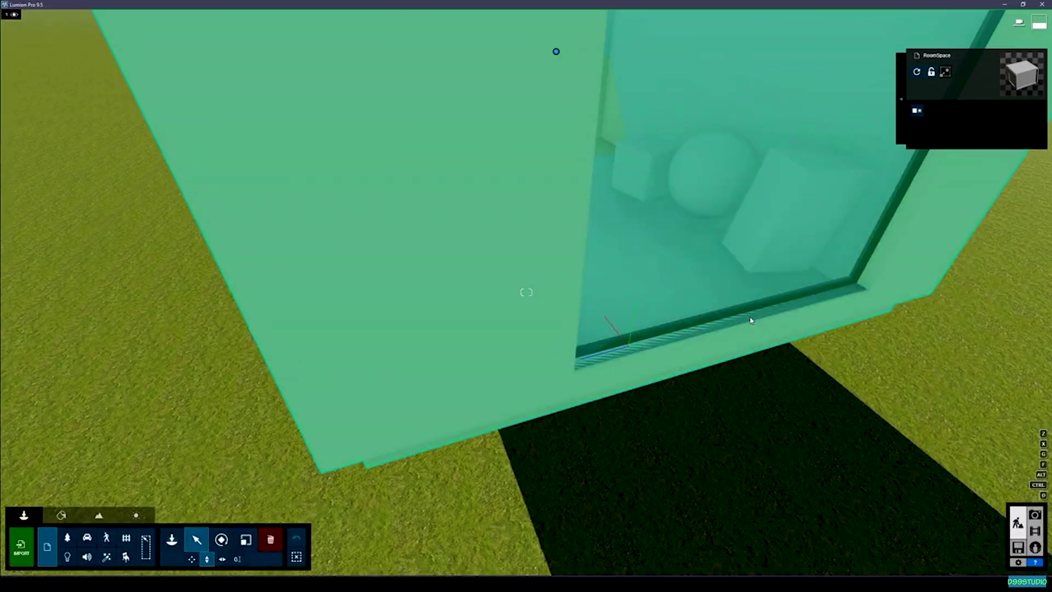
Step: Check the reloaded room from outside, return to Photo mode, and restore the camera saved in photo 1
{"action": "key", "text": "s"}
{"action": "key", "text": "a"}
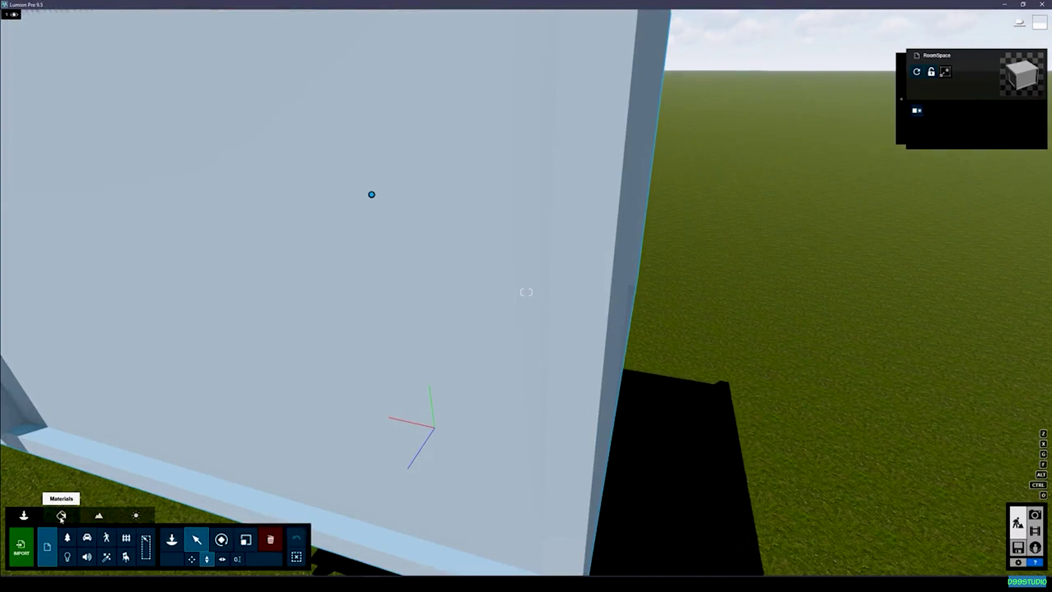
{"action": "left_click", "coordinate": [61, 515]}
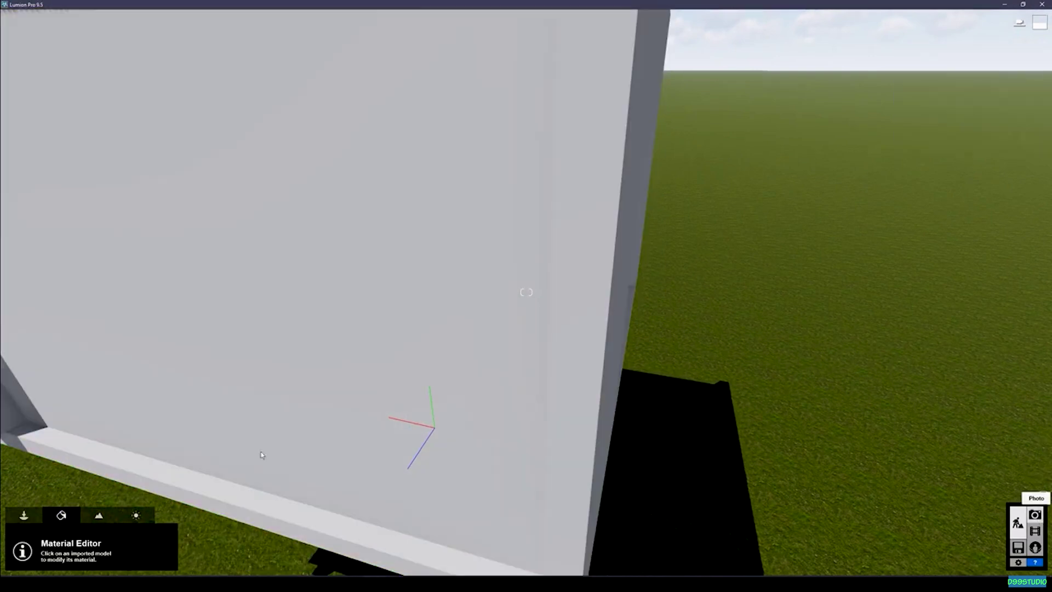
{"action": "left_click", "coordinate": [1035, 515]}
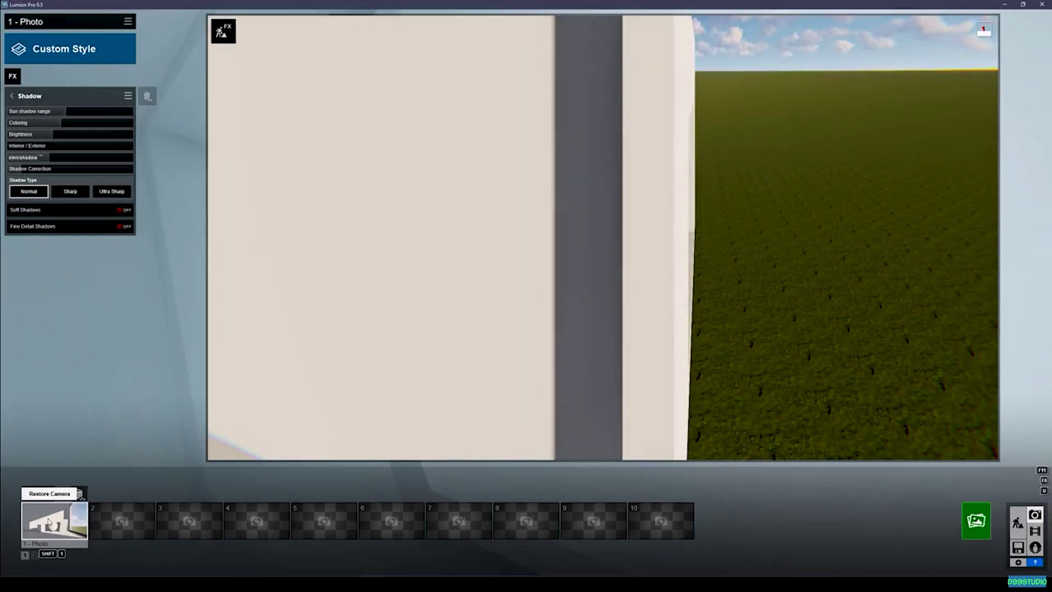
{"action": "left_click", "coordinate": [54, 520]}
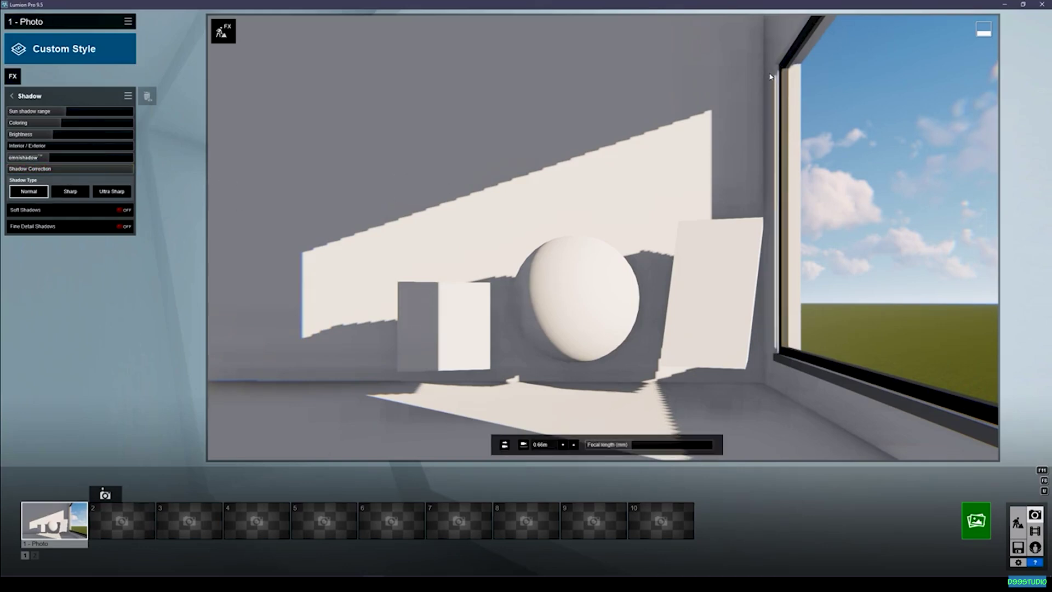
Step: Set Shadow Correction to about two thirds of its range and enable Soft Shadows and Fine Detail Shadows
{"action": "left_click_drag", "start_coordinate": [133, 173], "coordinate": [96, 174]}
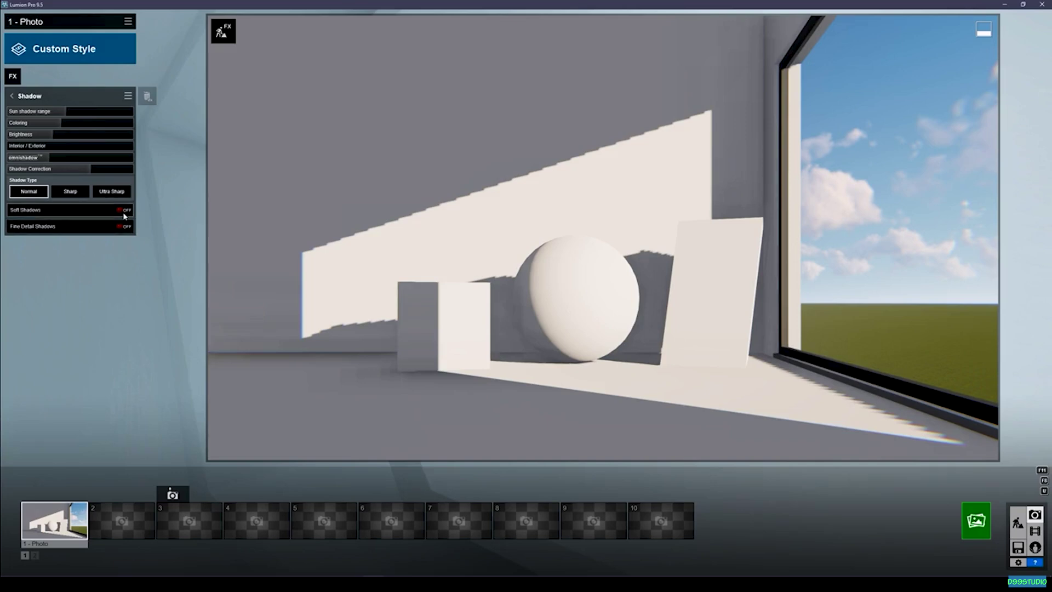
{"action": "left_click", "coordinate": [124, 210]}
{"action": "left_click", "coordinate": [126, 227]}
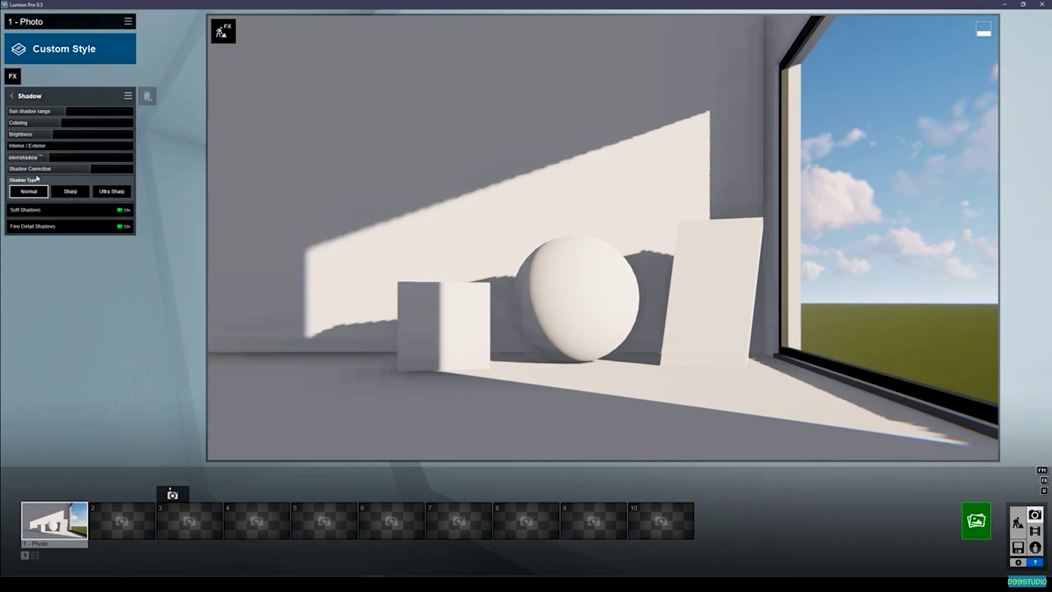
Step: Leave the Shadow settings and add the Reflection effect to the photo
{"action": "left_click", "coordinate": [12, 95]}
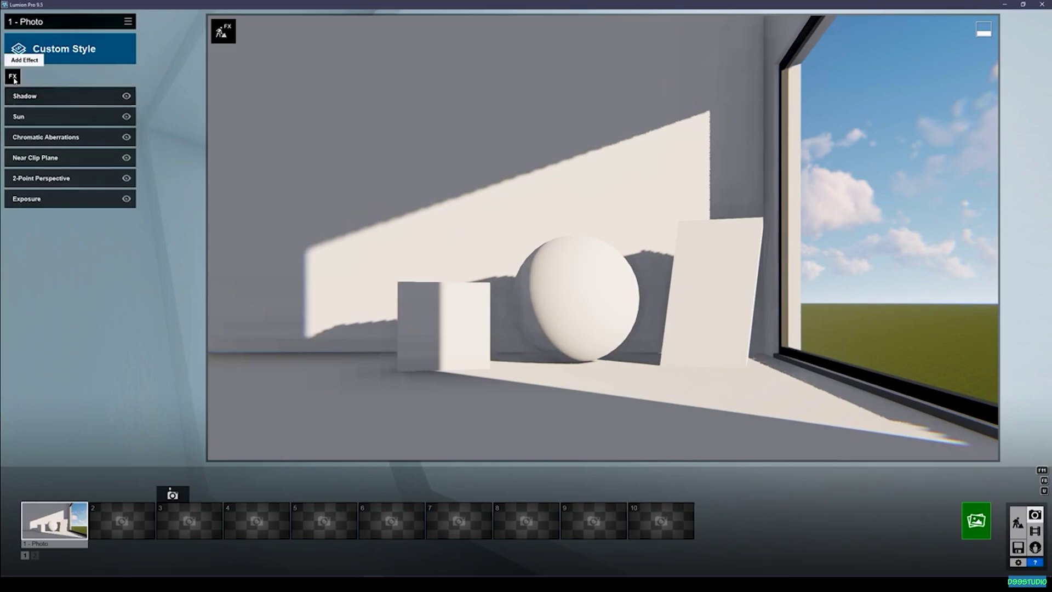
{"action": "left_click", "coordinate": [15, 78]}
{"action": "left_click", "coordinate": [649, 208]}
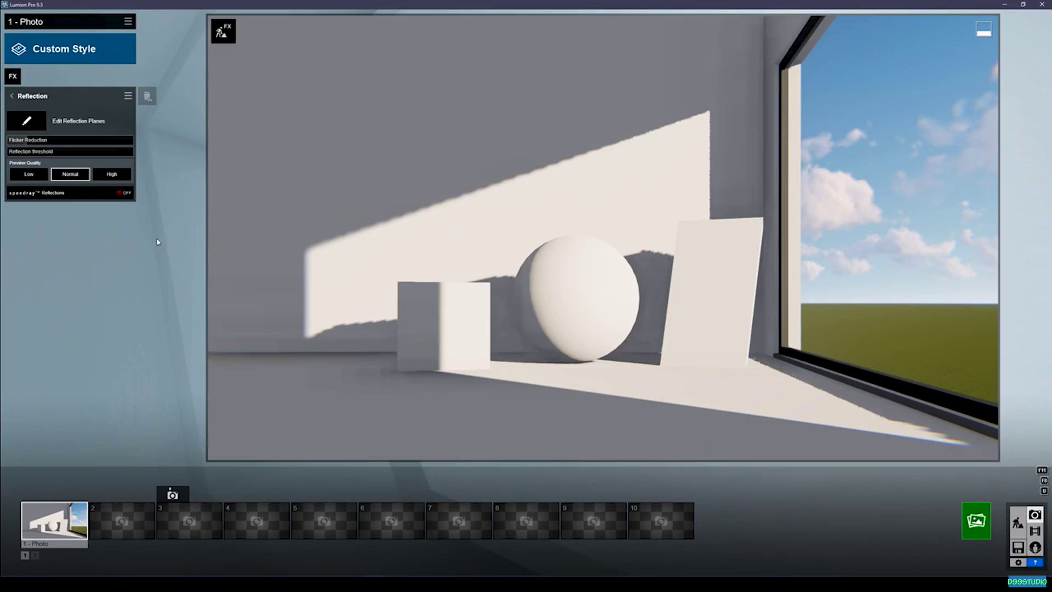
{"action": "mouse_move", "coordinate": [256, 284]}
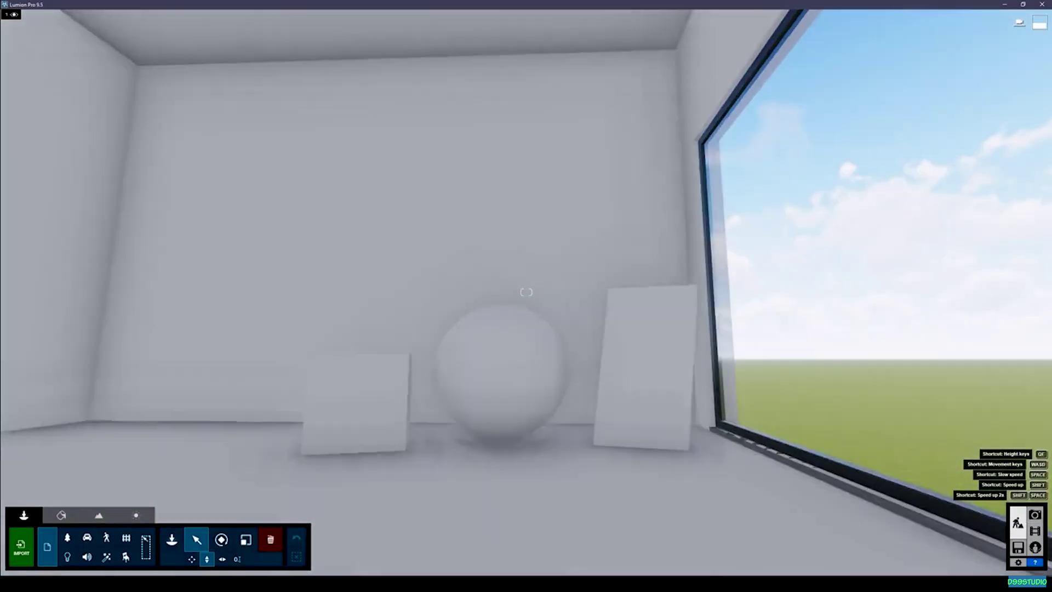
{"action": "key", "text": "w"}
{"action": "right_click_drag", "start_coordinate": [442, 411], "coordinate": [383, 411]}
{"action": "right_click_drag", "start_coordinate": [164, 454], "coordinate": [232, 446]}
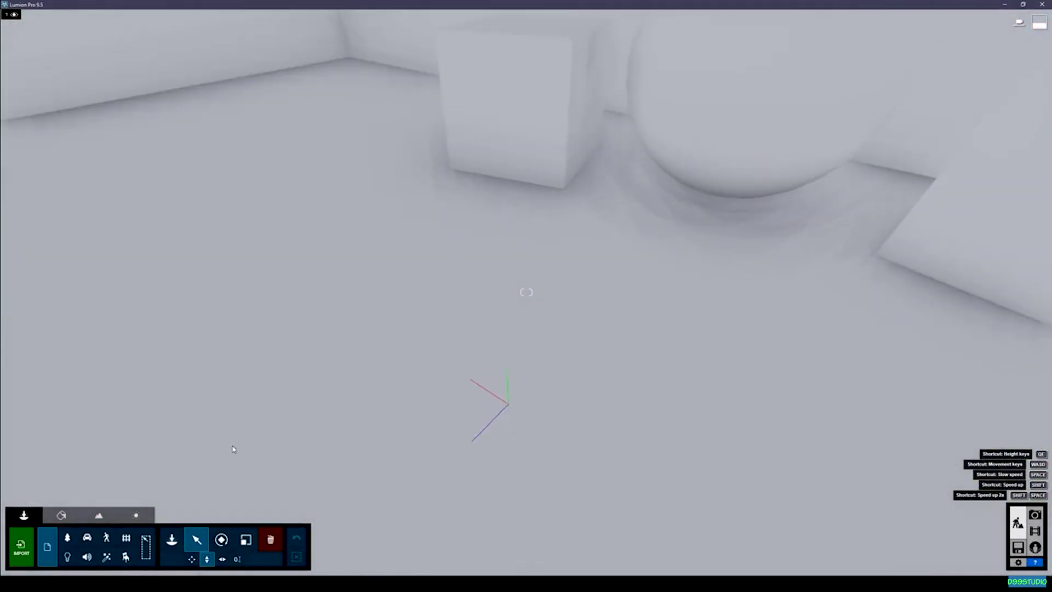
{"action": "left_click", "coordinate": [68, 556]}
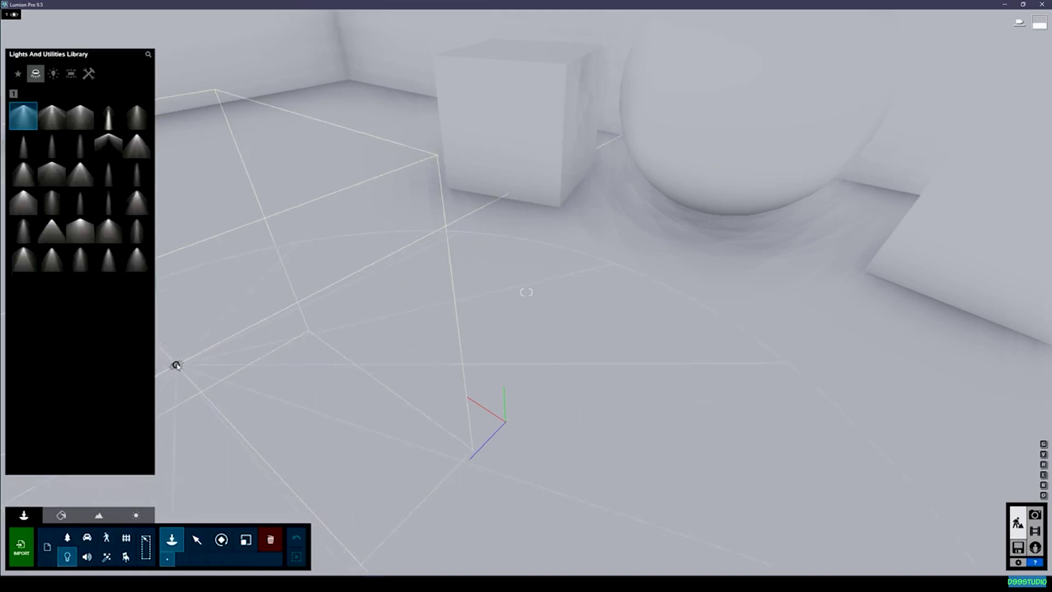
{"action": "left_click", "coordinate": [90, 74]}
{"action": "left_click", "coordinate": [107, 116]}
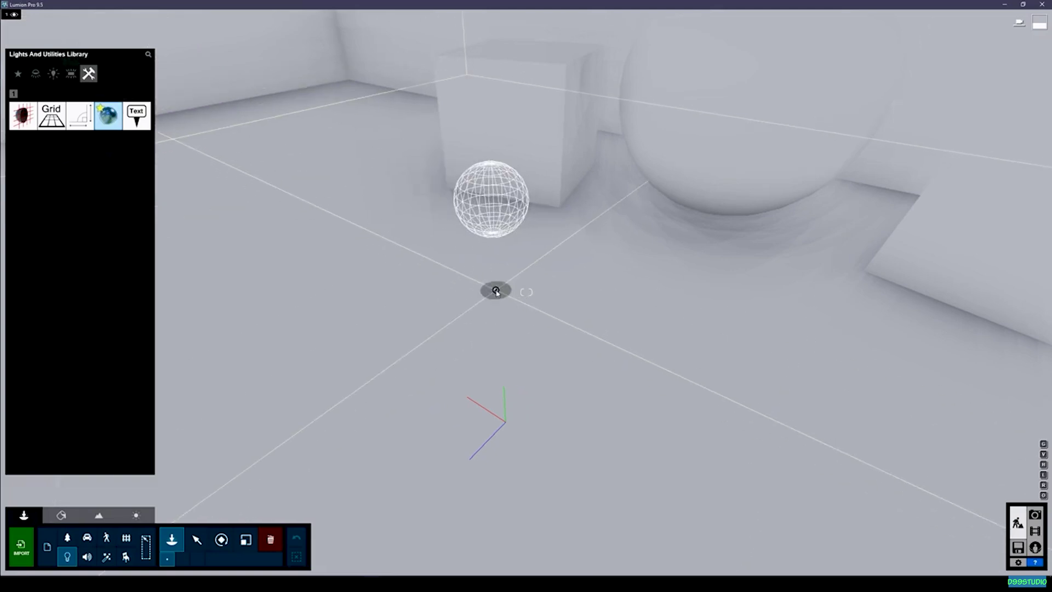
{"action": "key", "text": "Escape"}
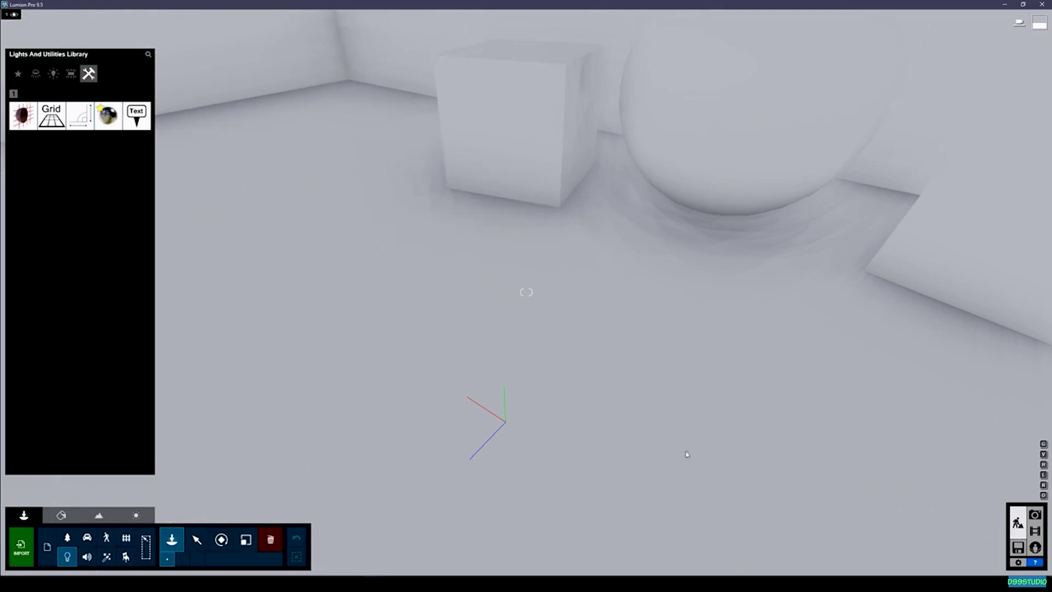
Step: Raise the floor material's Gloss to nearly maximum and Reflectivity to about two thirds, and save the material
{"action": "left_click", "coordinate": [61, 514]}
{"action": "left_click", "coordinate": [351, 322]}
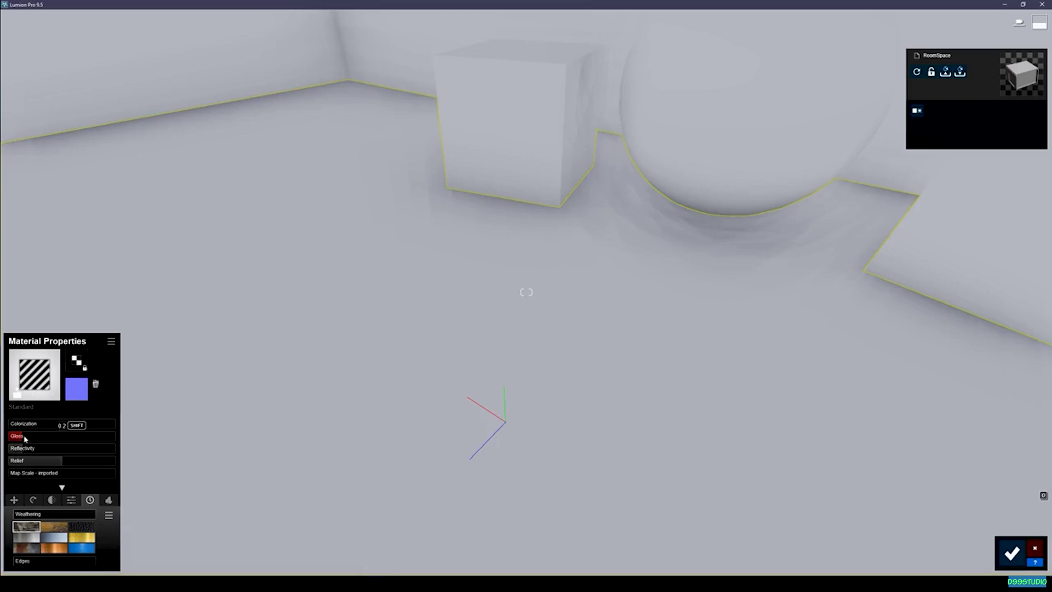
{"action": "left_click_drag", "start_coordinate": [24, 438], "coordinate": [84, 451]}
{"action": "right_click_drag", "start_coordinate": [306, 351], "coordinate": [422, 295]}
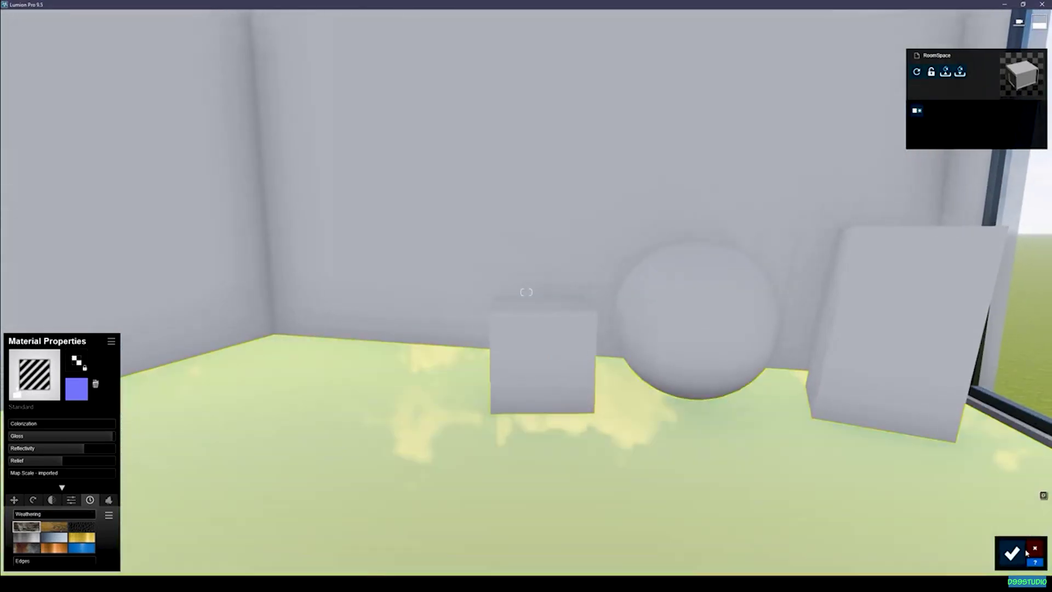
{"action": "left_click", "coordinate": [1027, 551]}
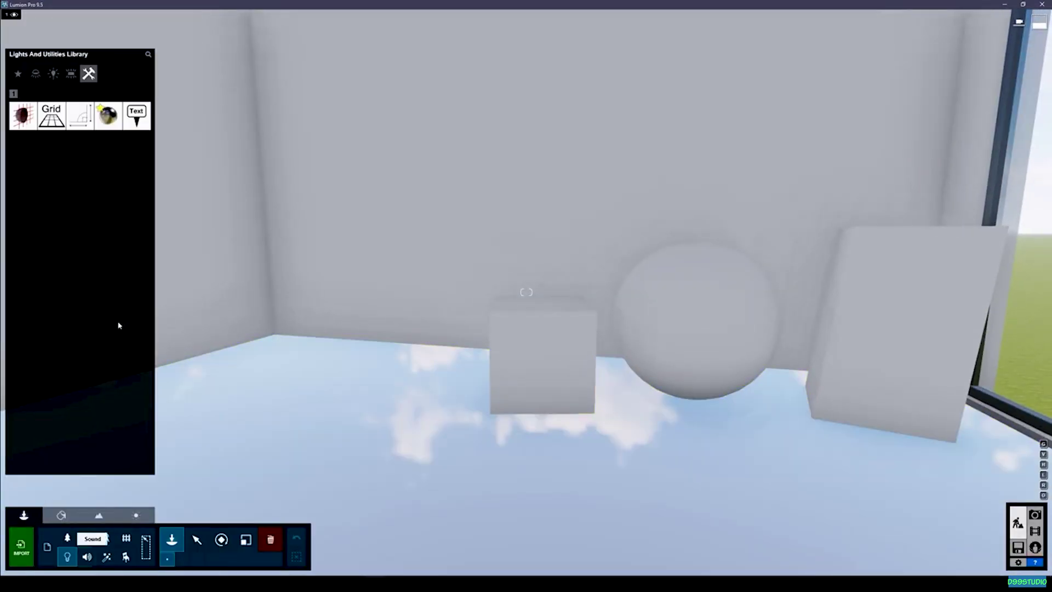
Step: Place a Reflection control object on the floor in front of the sphere and inspect the floor's reflections around it
{"action": "left_click", "coordinate": [115, 117]}
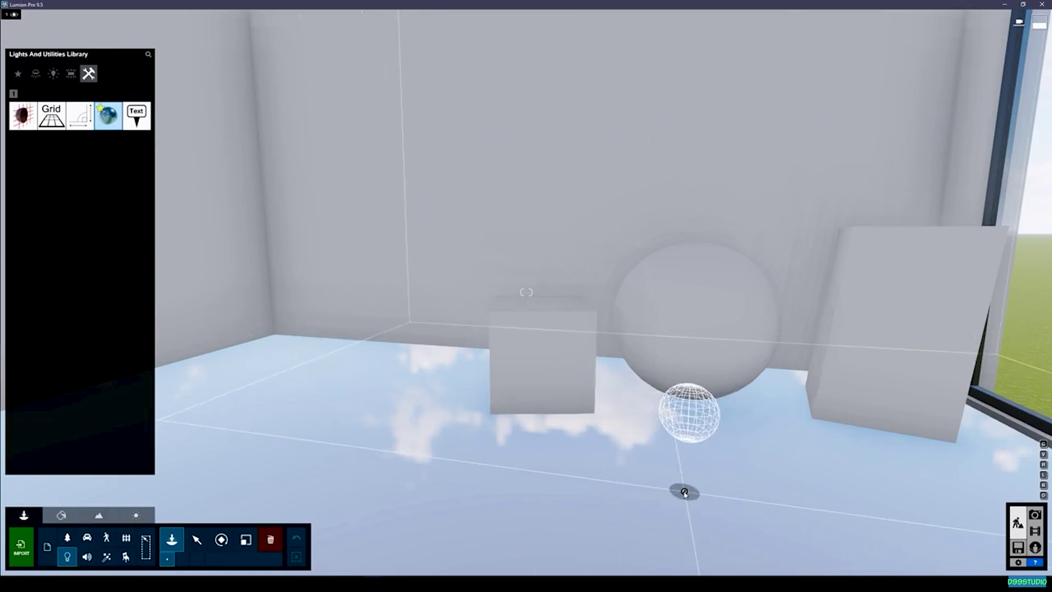
{"action": "left_click", "coordinate": [683, 491]}
{"action": "right_click_drag", "start_coordinate": [683, 491], "coordinate": [696, 525]}
{"action": "key", "text": "w"}
{"action": "key", "text": "a"}
{"action": "key", "text": "d"}
{"action": "key", "text": "s"}
{"action": "key", "text": "w"}
{"action": "key", "text": "s"}
{"action": "key", "text": "a"}
{"action": "right_click_drag", "start_coordinate": [553, 389], "coordinate": [563, 362]}
{"action": "key", "text": "s"}
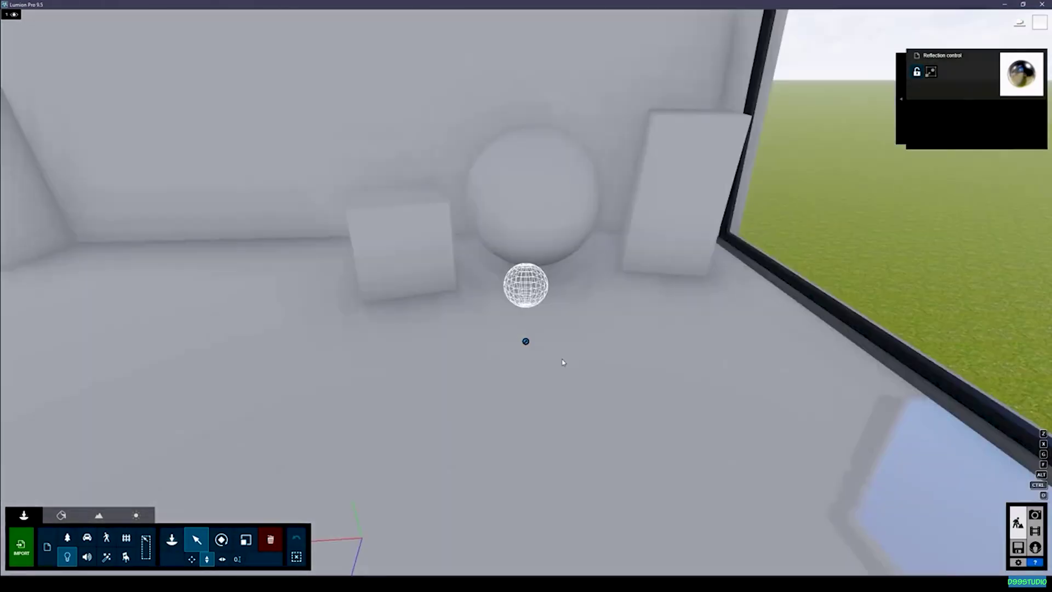
Step: Return to photo 1's saved view in Photo mode and set the Reflection effect's Preview Quality to High
{"action": "left_click", "coordinate": [1034, 515]}
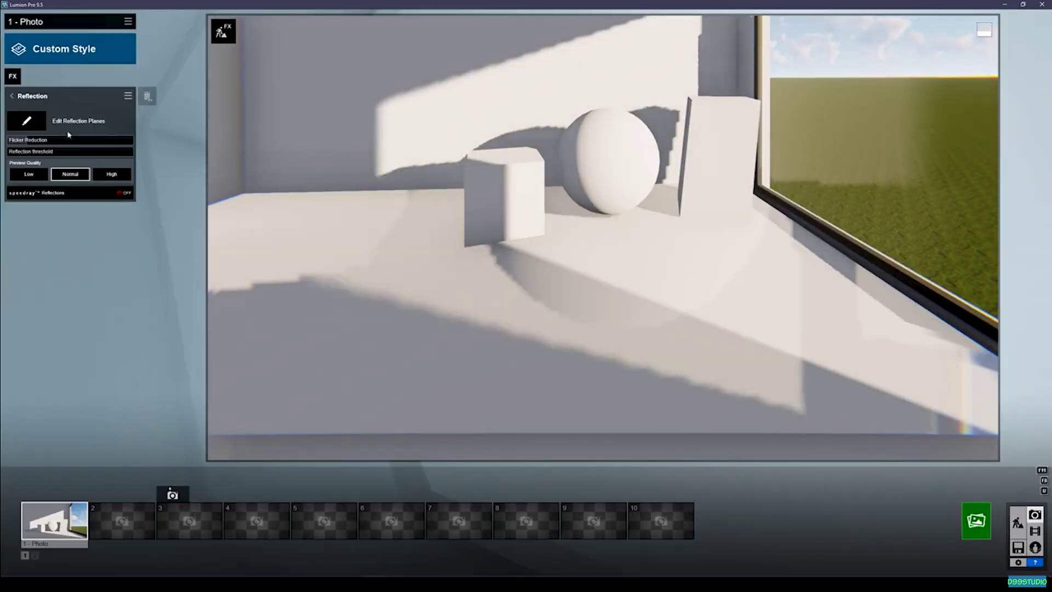
{"action": "left_click", "coordinate": [55, 520]}
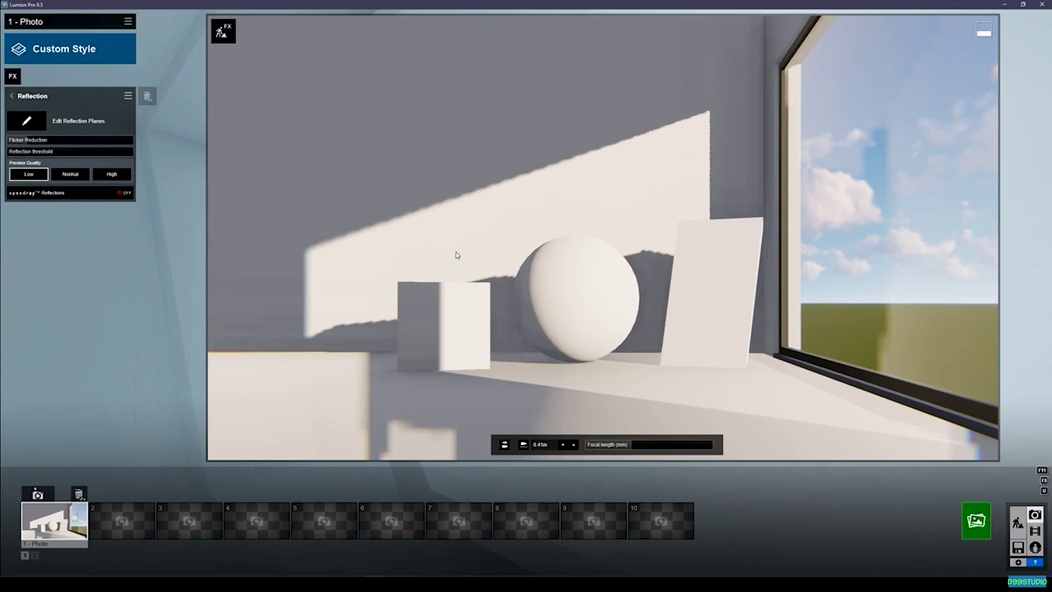
{"action": "mouse_move", "coordinate": [984, 31]}
{"action": "left_click", "coordinate": [109, 176]}
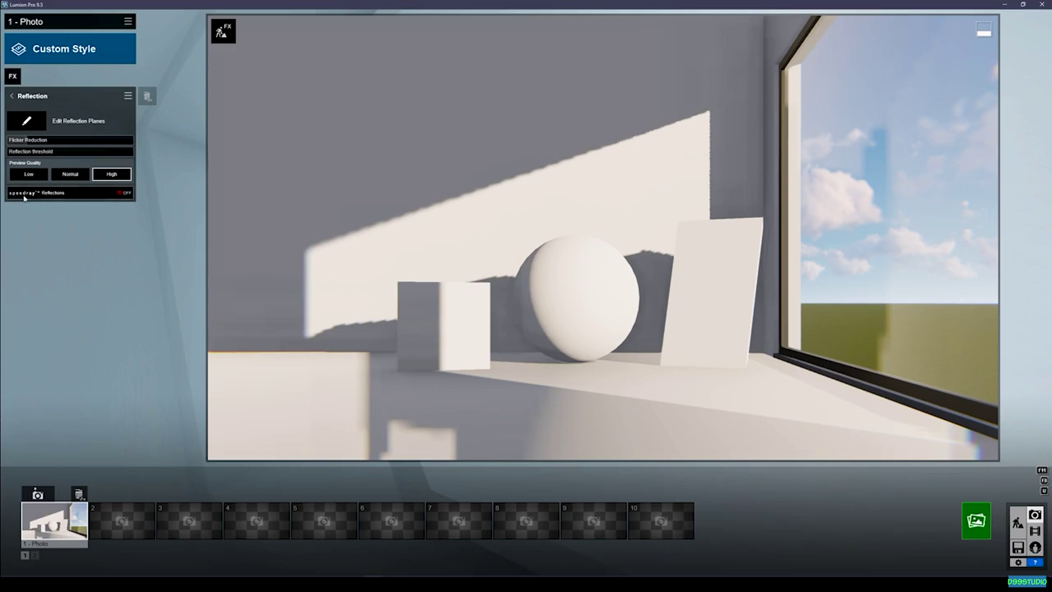
Step: Turn on Speedray Reflections for the Reflection effect and set its Preview Quality to Low
{"action": "left_click", "coordinate": [125, 195]}
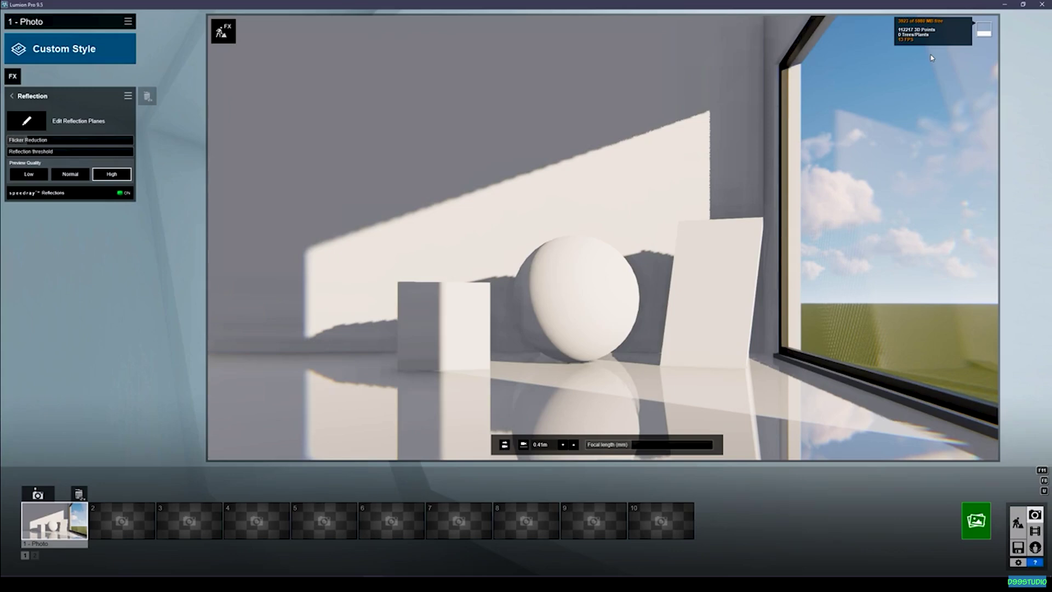
{"action": "left_click", "coordinate": [29, 174]}
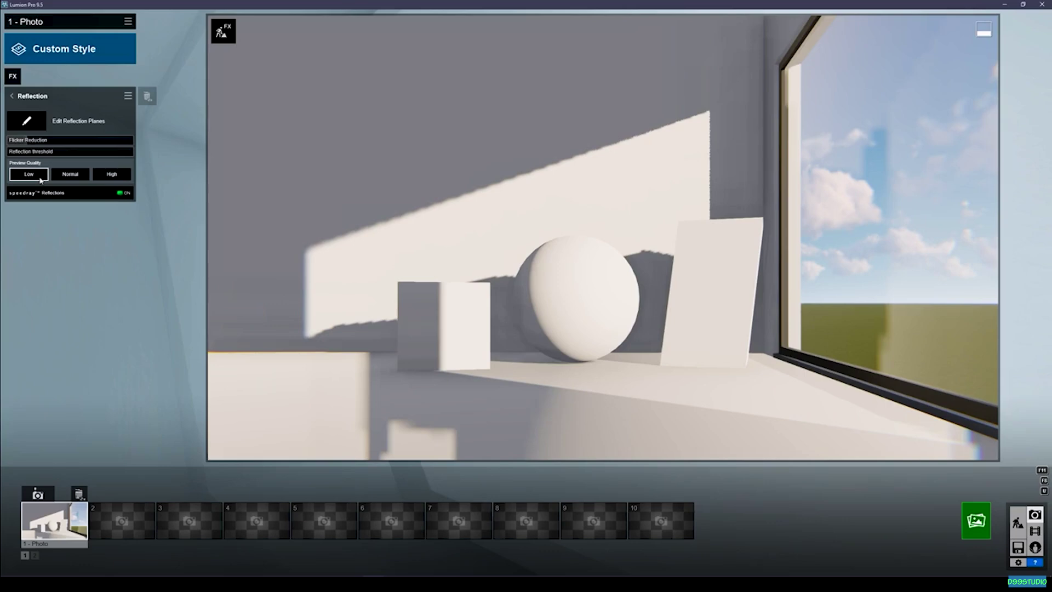
Step: Add reflection planes on the floor and the window glass, and save them to the Reflection effect
{"action": "left_click", "coordinate": [34, 123]}
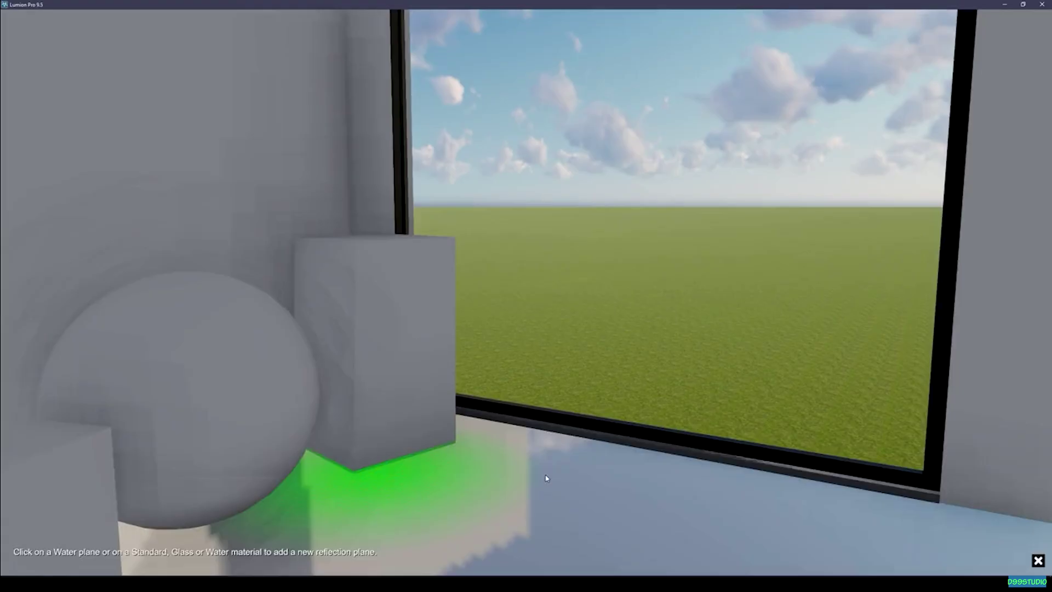
{"action": "left_click", "coordinate": [546, 478]}
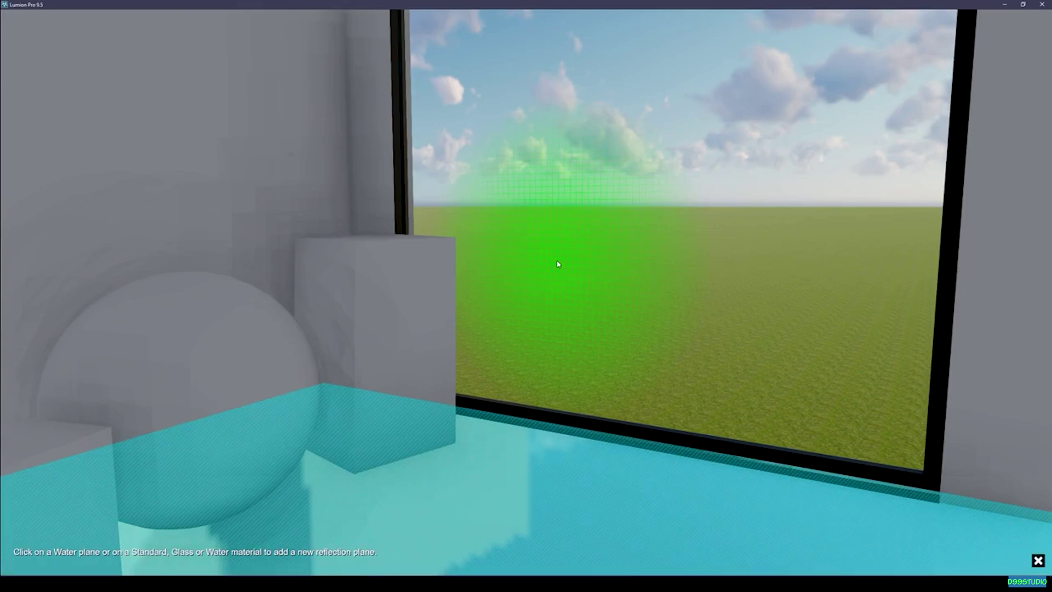
{"action": "left_click", "coordinate": [558, 264]}
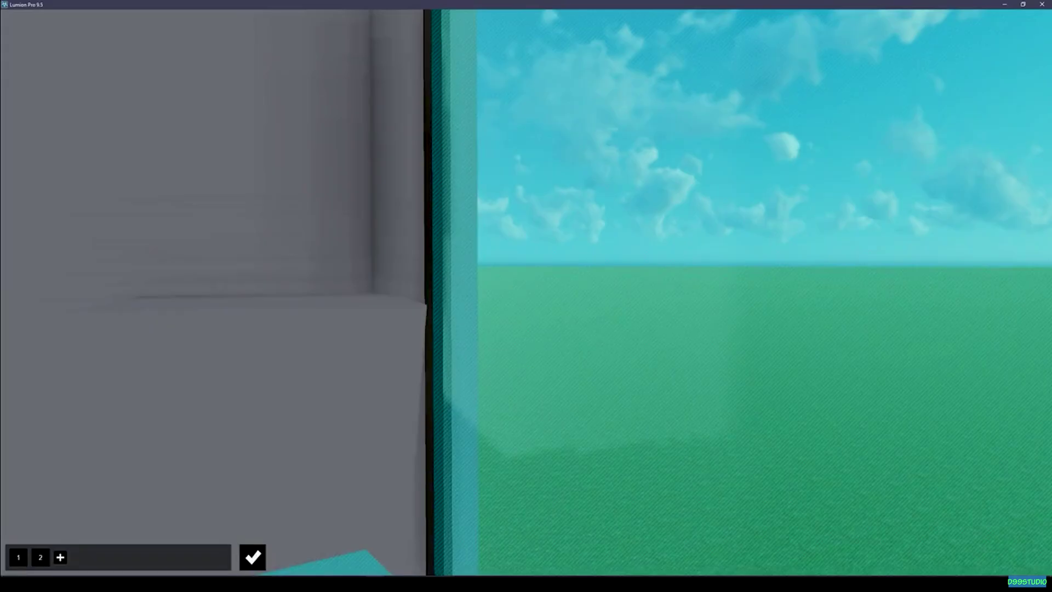
{"action": "right_click_drag", "start_coordinate": [558, 264], "coordinate": [493, 263]}
{"action": "left_click", "coordinate": [253, 557]}
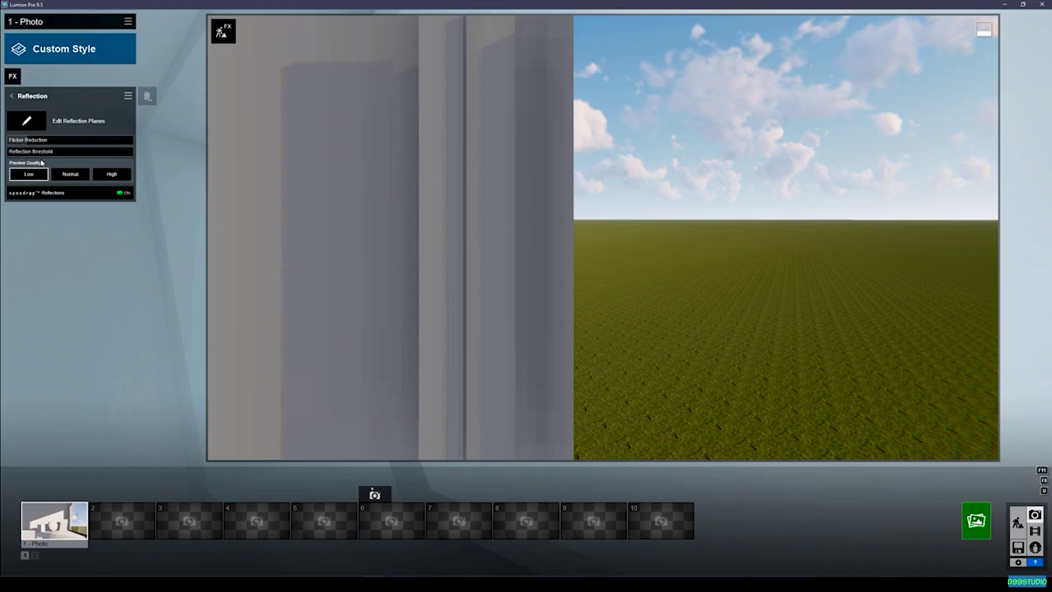
Step: Raise the Reflection threshold to its maximum and inspect the extent of the floor and window reflection planes
{"action": "left_click_drag", "start_coordinate": [30, 152], "coordinate": [212, 159]}
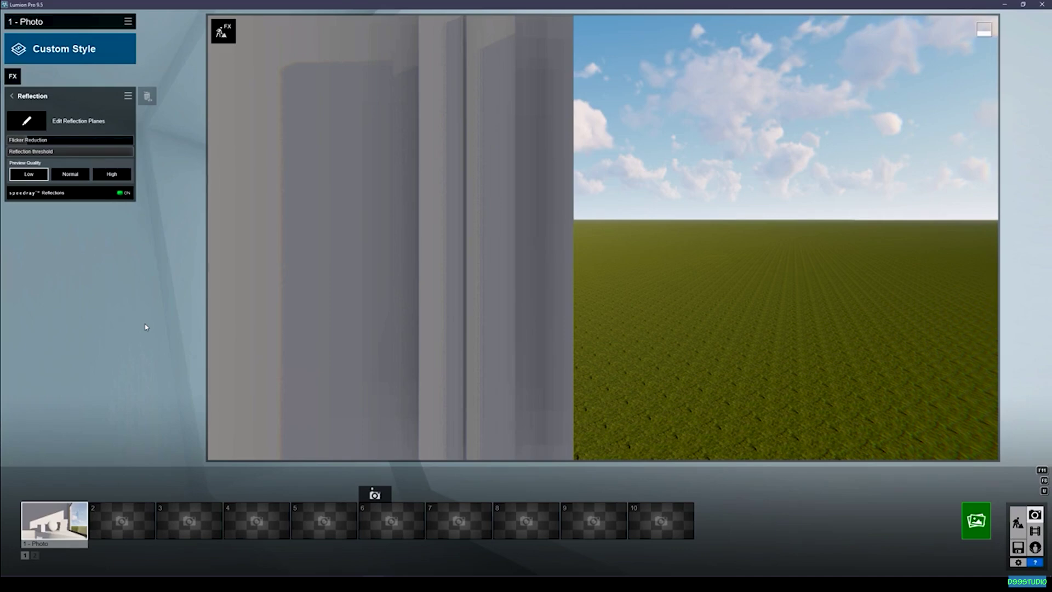
{"action": "right_click_drag", "start_coordinate": [399, 303], "coordinate": [409, 317]}
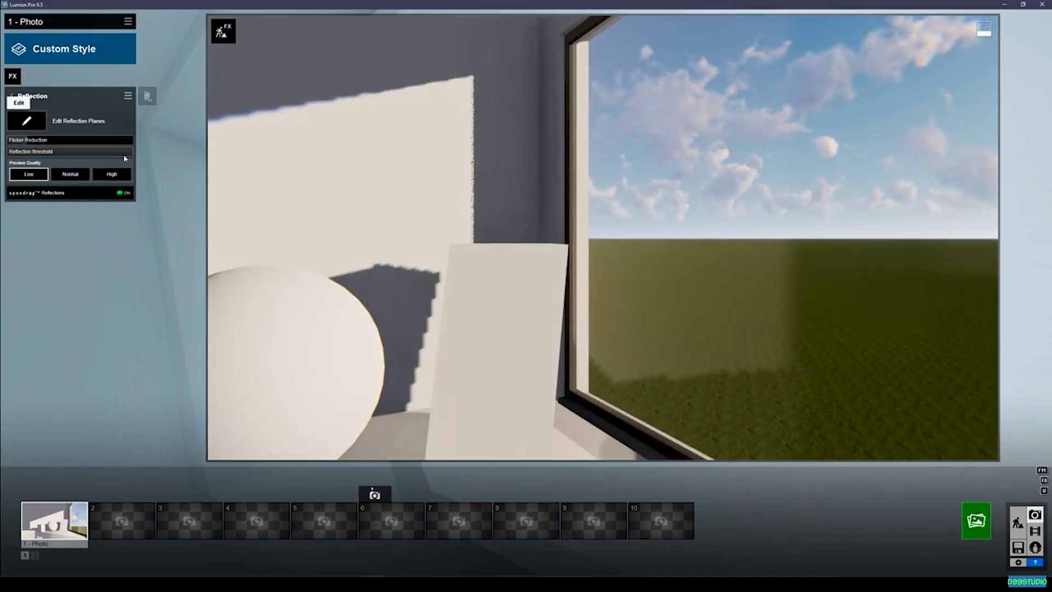
{"action": "left_click", "coordinate": [51, 129]}
{"action": "right_click_drag", "start_coordinate": [465, 263], "coordinate": [487, 166]}
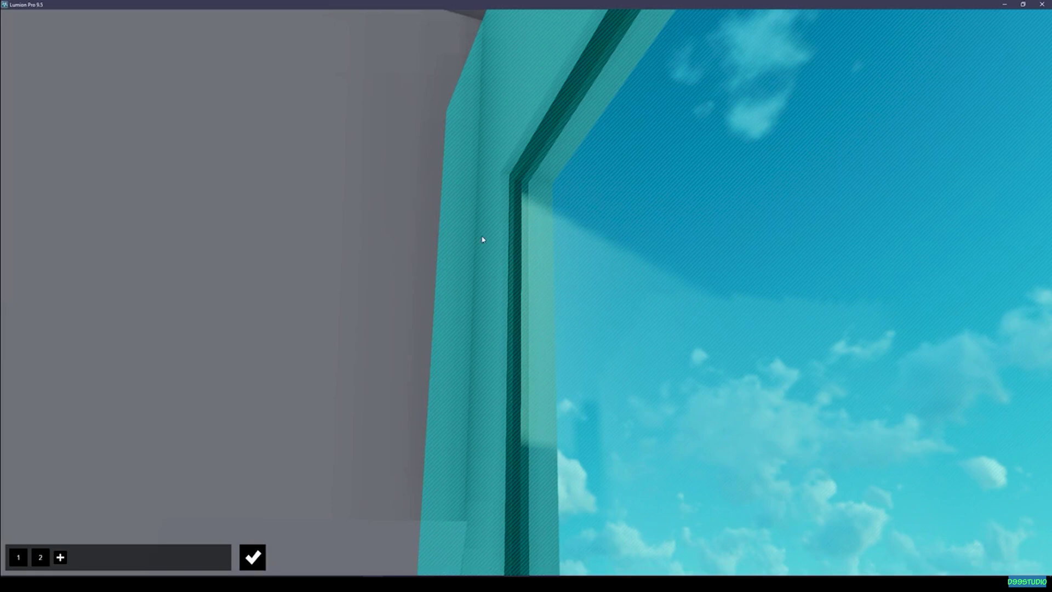
{"action": "key", "text": "s"}
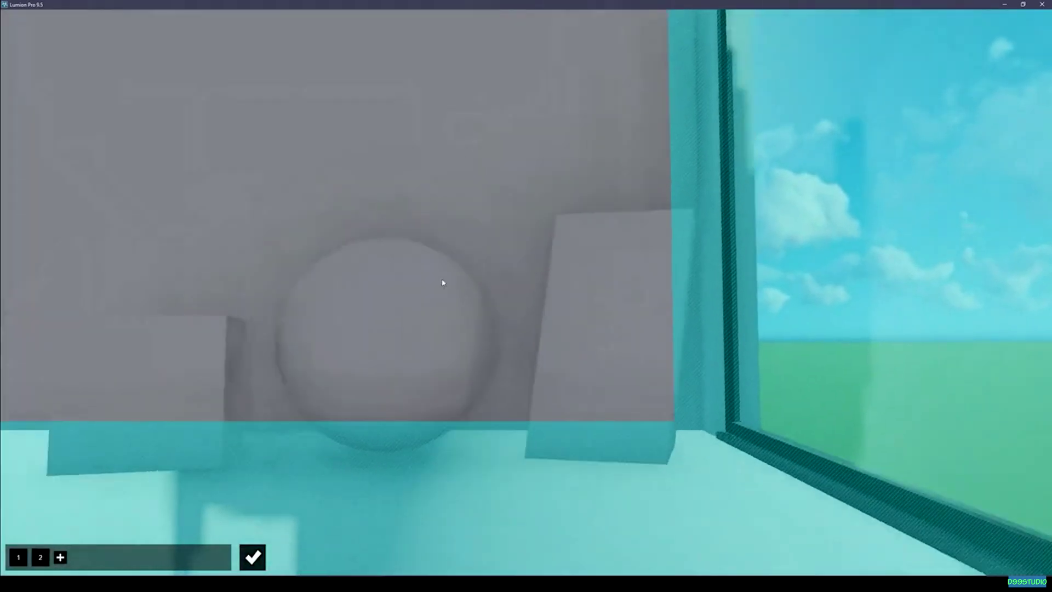
{"action": "left_click", "coordinate": [252, 557]}
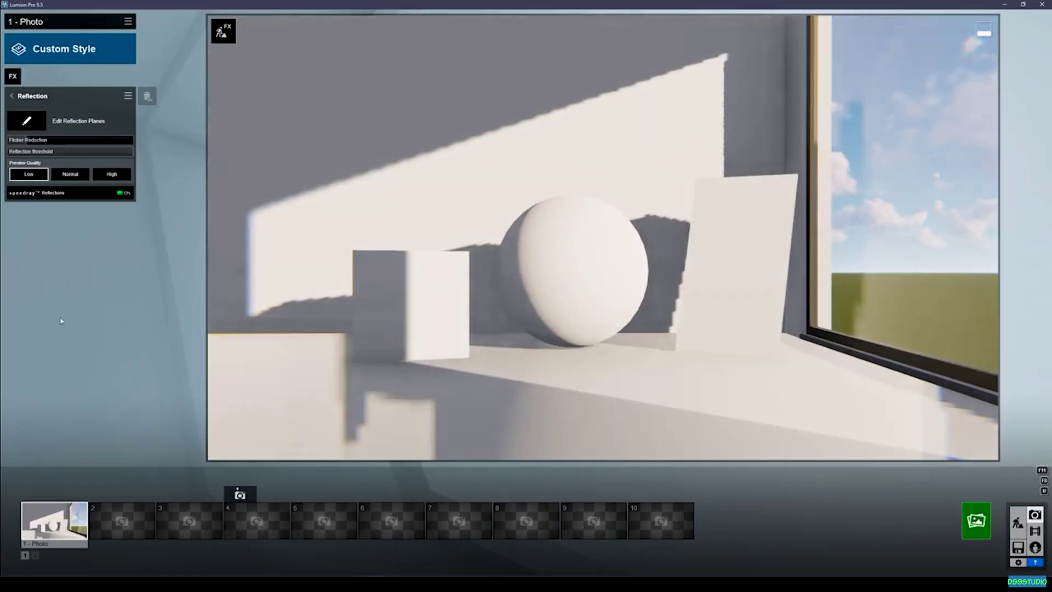
Step: Add the Sky Light 2 effect to the photo and raise its Brightness to the maximum
{"action": "left_click", "coordinate": [15, 78]}
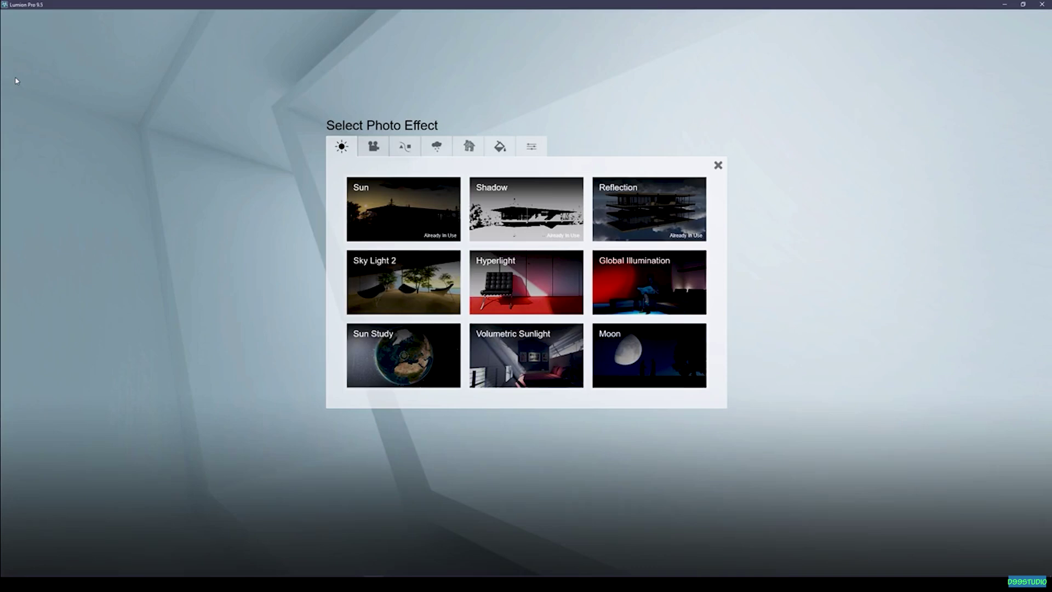
{"action": "left_click", "coordinate": [421, 274]}
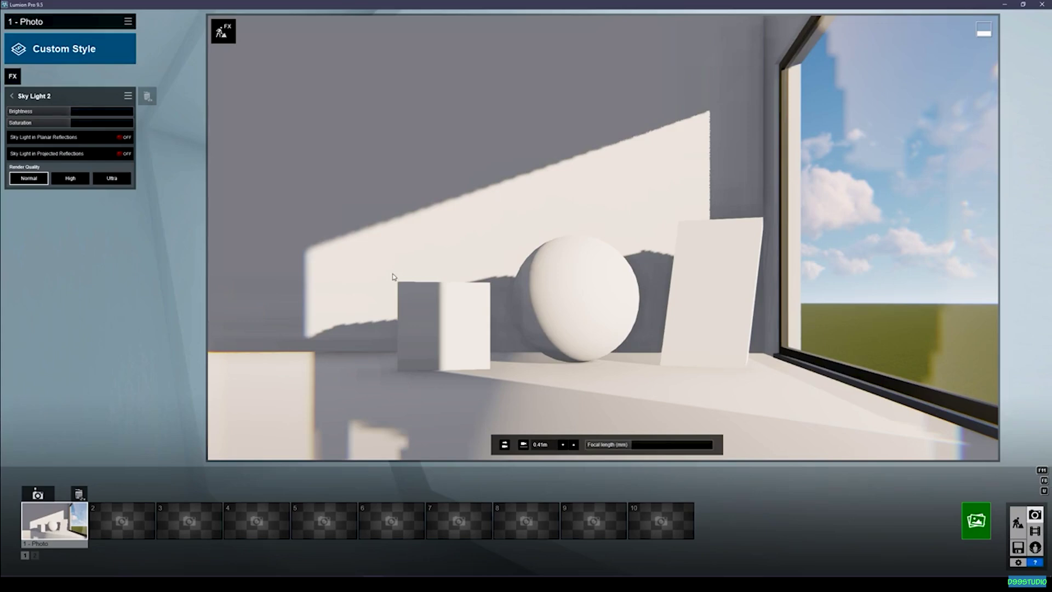
{"action": "mouse_move", "coordinate": [72, 114]}
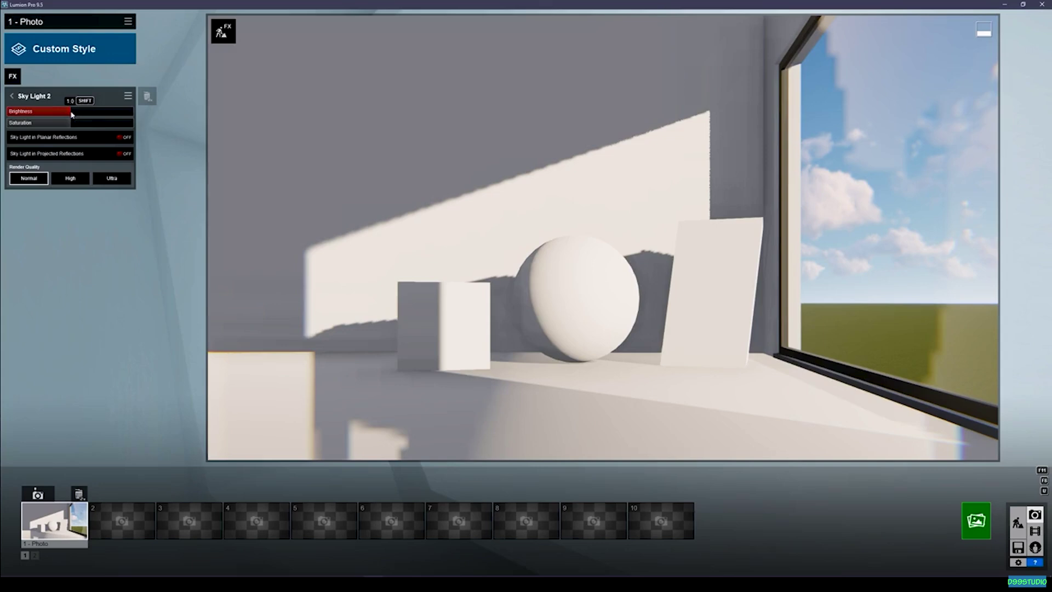
{"action": "left_click_drag", "start_coordinate": [71, 114], "coordinate": [133, 112]}
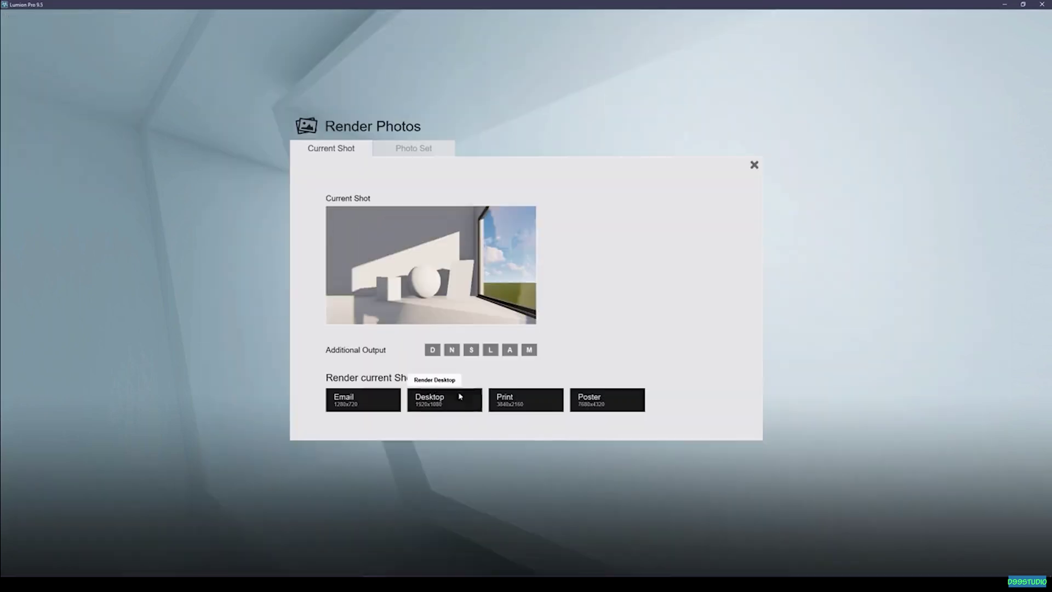
Step: Render the current shot at Desktop size, 1920x1080, and save it as 12.jpg
{"action": "left_click", "coordinate": [453, 403]}
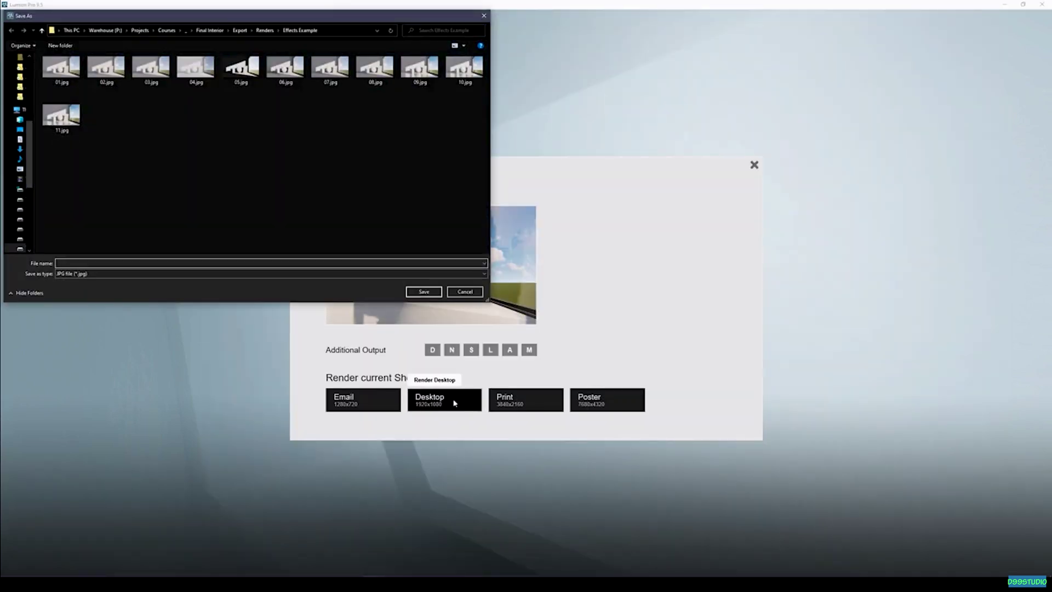
{"action": "type", "text": "12-"}
{"action": "key", "text": "Return"}
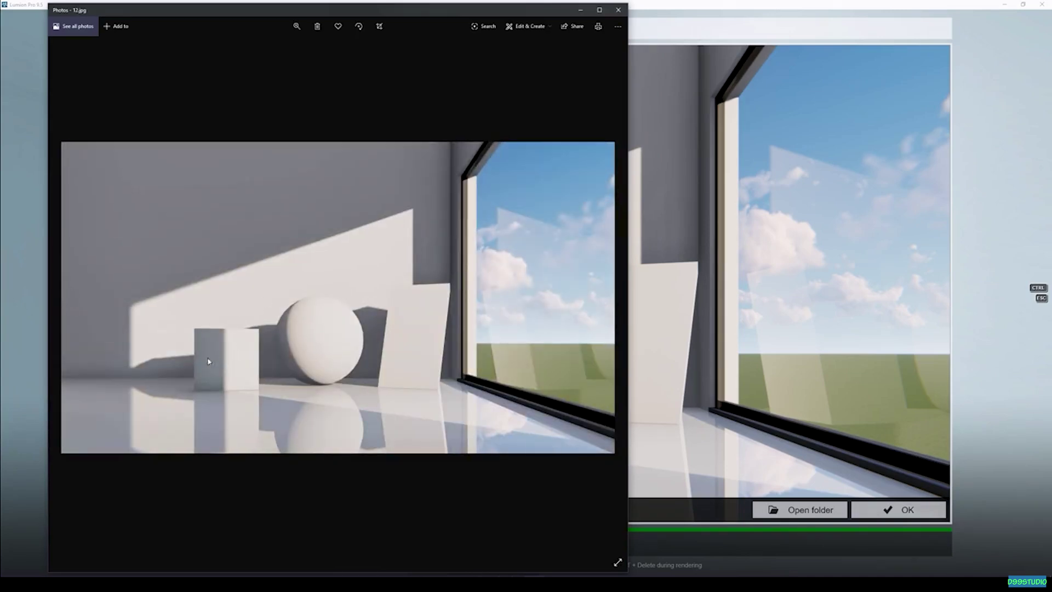
Step: Compare render 12.jpg with 11.jpg in the image viewer and close the finished render
{"action": "scroll", "coordinate": [174, 371], "scroll_direction": "up", "scroll_amount": 1}
{"action": "scroll", "coordinate": [178, 375], "scroll_direction": "down", "scroll_amount": 1}
{"action": "scroll", "coordinate": [164, 373], "scroll_direction": "up", "scroll_amount": 1}
{"action": "scroll", "coordinate": [217, 408], "scroll_direction": "down", "scroll_amount": 1}
{"action": "scroll", "coordinate": [226, 411], "scroll_direction": "up", "scroll_amount": 1}
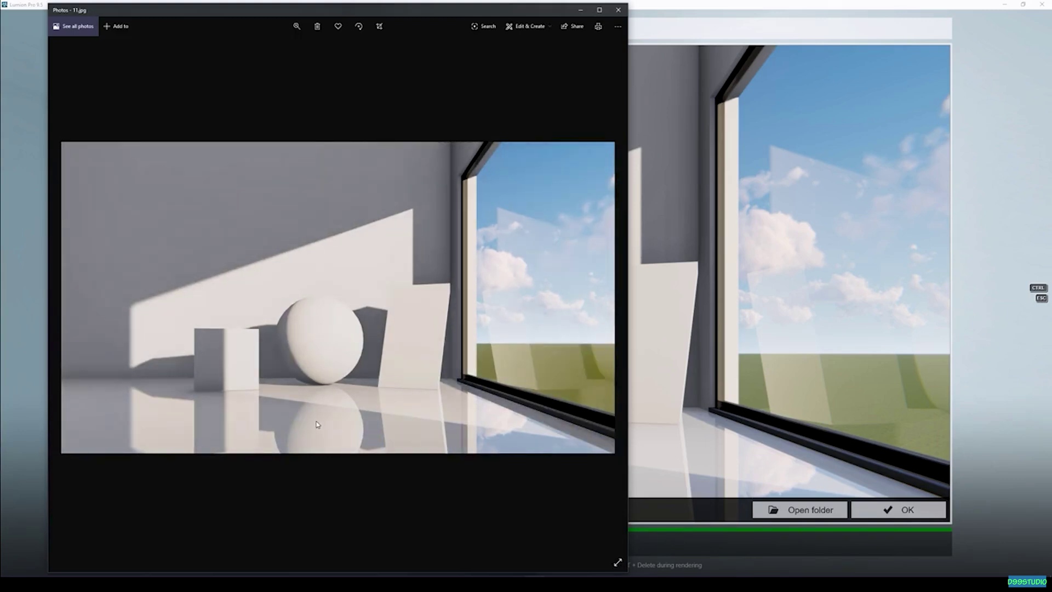
{"action": "scroll", "coordinate": [277, 423], "scroll_direction": "down", "scroll_amount": 1}
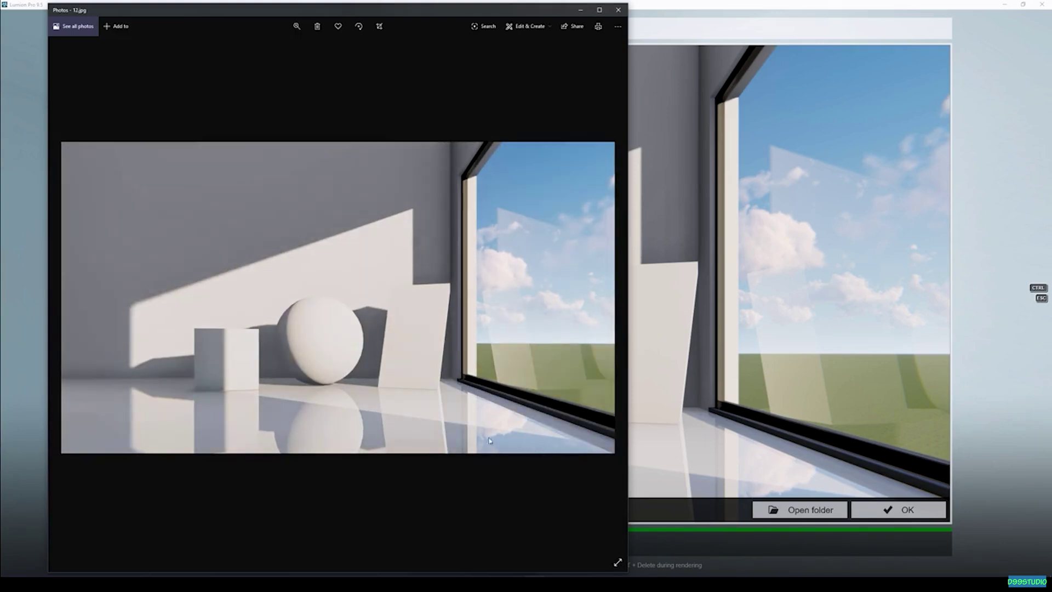
{"action": "left_click", "coordinate": [618, 14]}
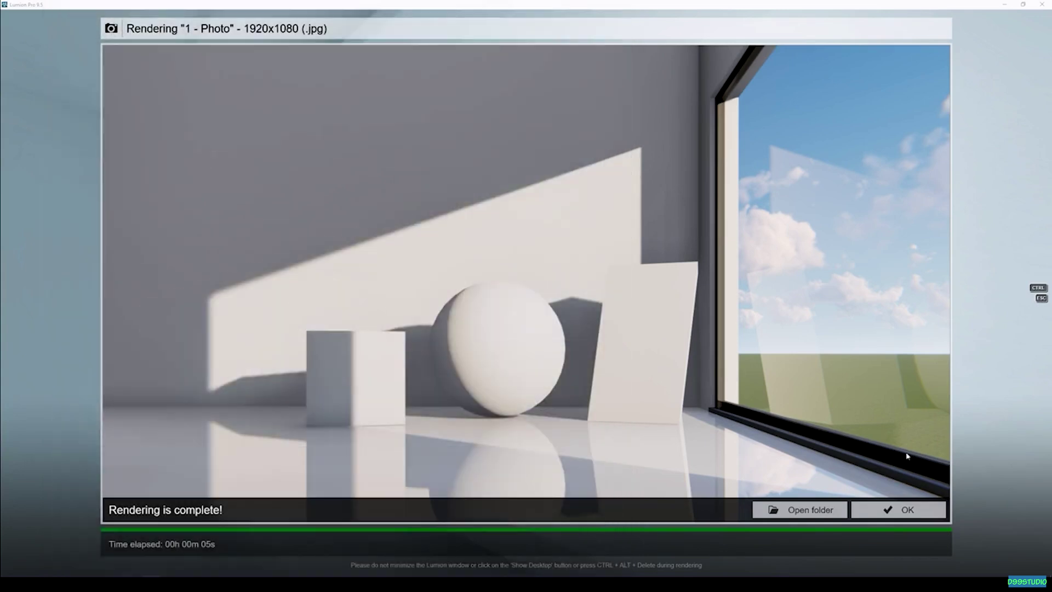
{"action": "left_click", "coordinate": [899, 510]}
Step: Raise the Sky Light 2 Saturation to its maximum and render the shot at 1920x1080 as 13.jpg
{"action": "left_click_drag", "start_coordinate": [70, 123], "coordinate": [155, 129]}
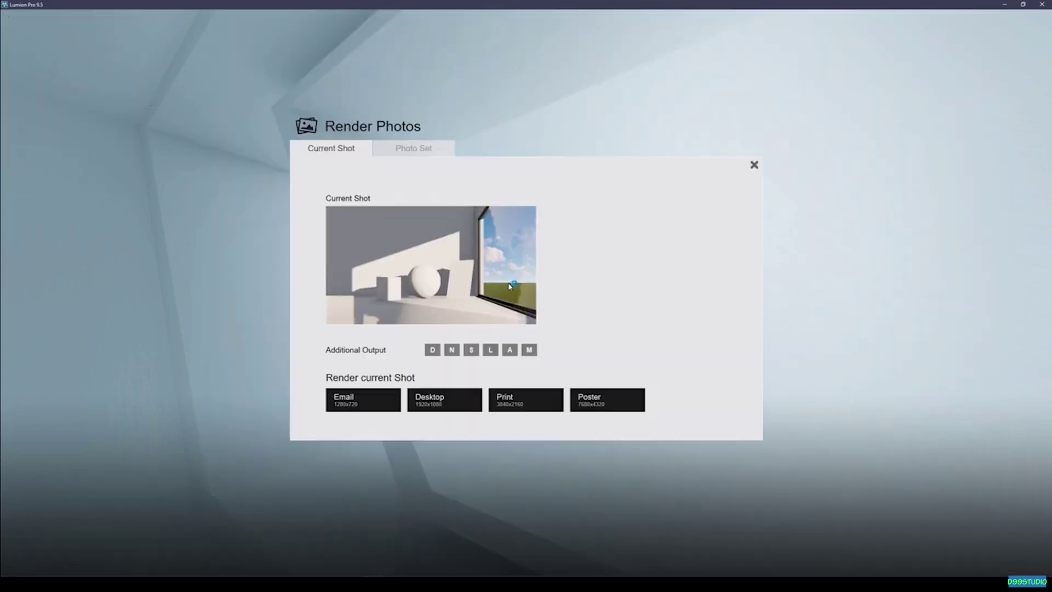
{"action": "left_click", "coordinate": [453, 405]}
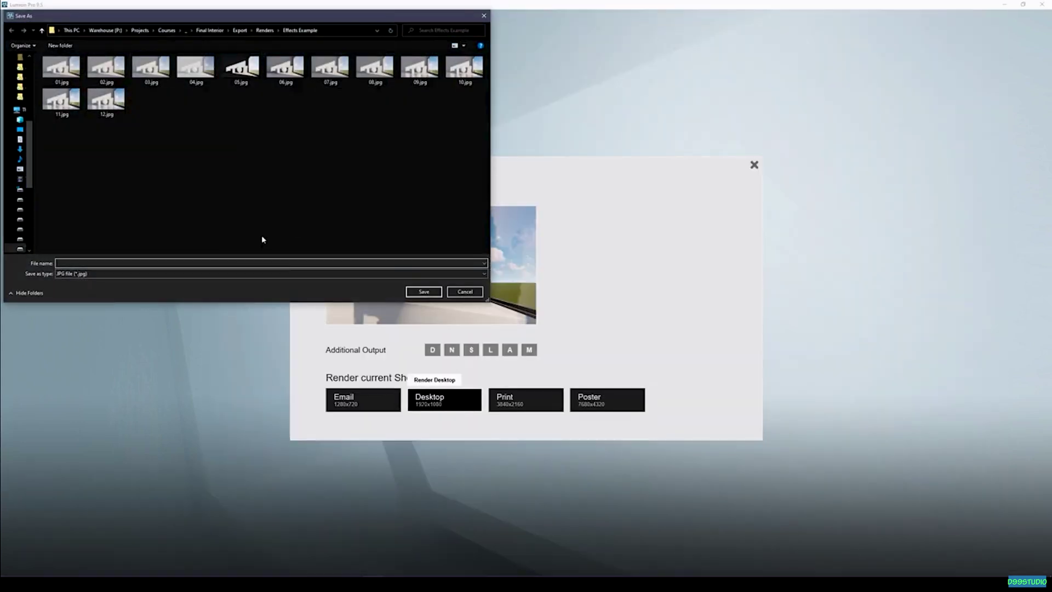
{"action": "type", "text": "13"}
{"action": "key", "text": "Return"}
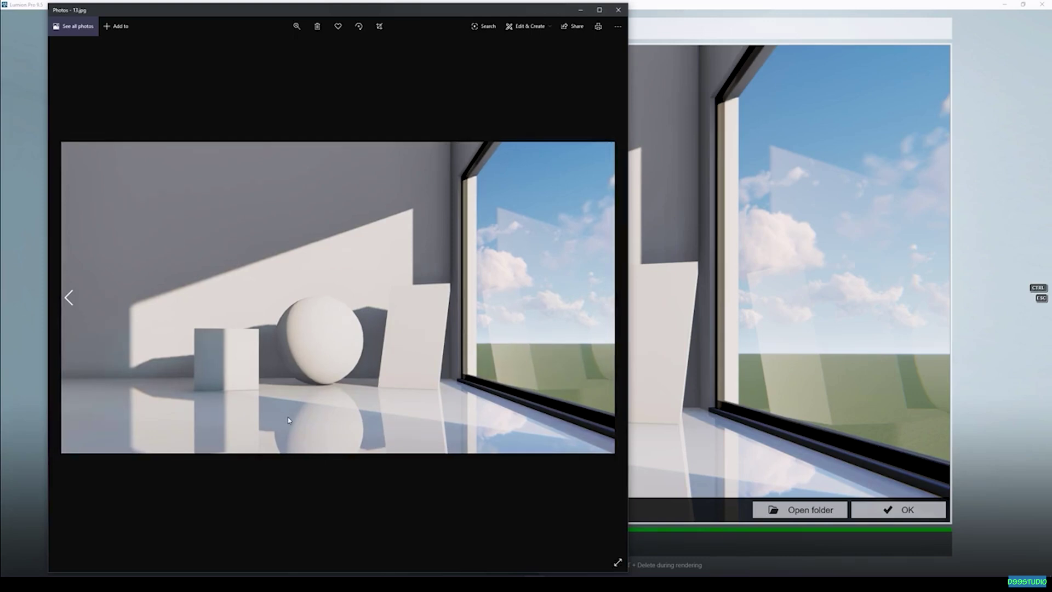
Step: Compare render 13.jpg with the preceding render, and close both the viewer and the finished render
{"action": "key", "text": "Left"}
{"action": "key", "text": "Right"}
{"action": "left_click", "coordinate": [618, 9]}
{"action": "left_click", "coordinate": [866, 508]}
Step: Bring the Sky Light 2 Saturation back to about half of its range and add the Hyperlight effect
{"action": "left_click_drag", "start_coordinate": [85, 125], "coordinate": [70, 123]}
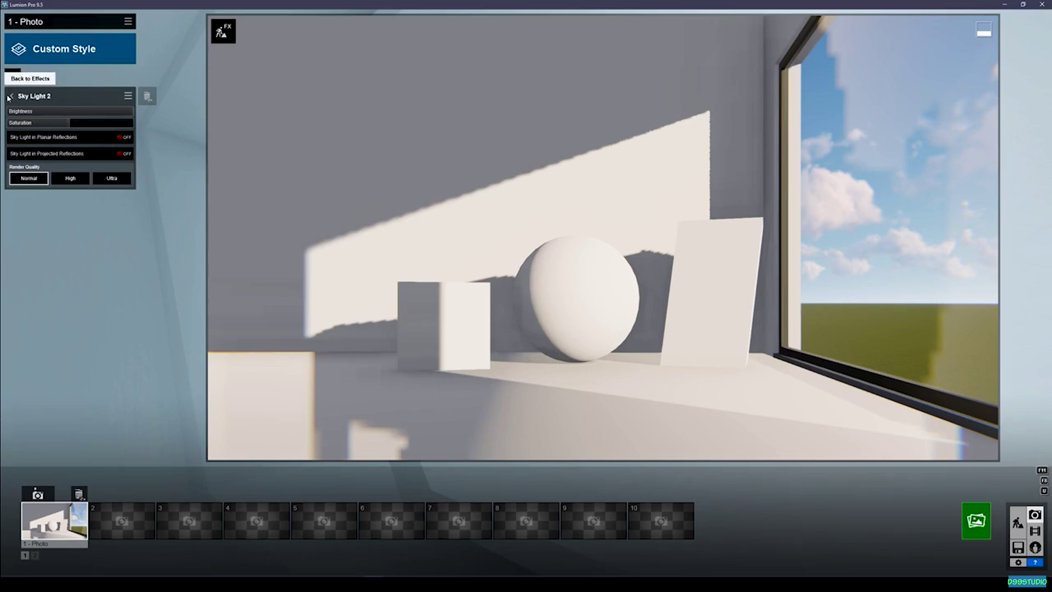
{"action": "left_click", "coordinate": [12, 77]}
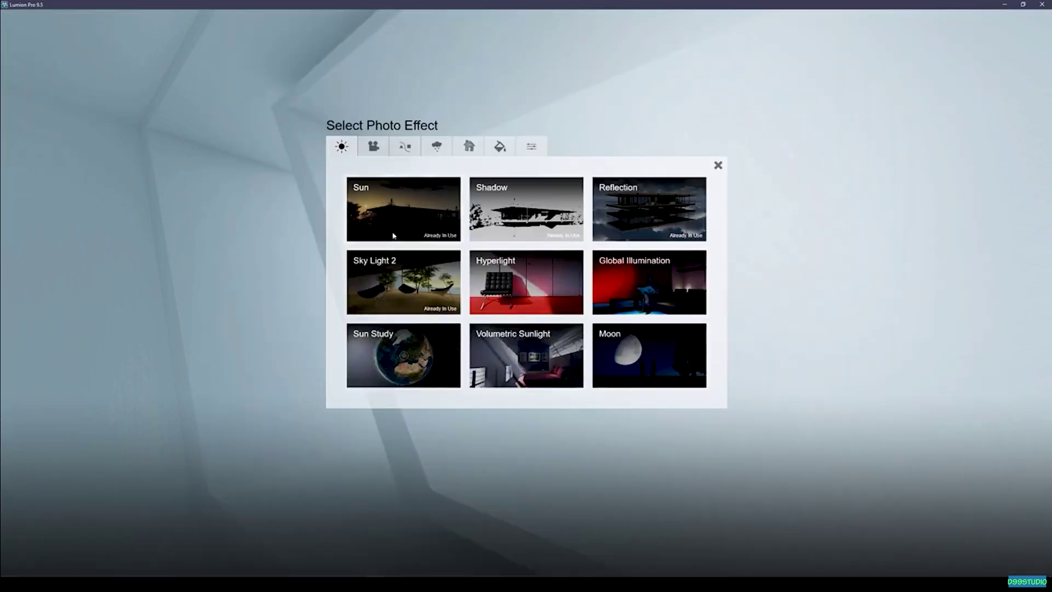
{"action": "left_click", "coordinate": [536, 274]}
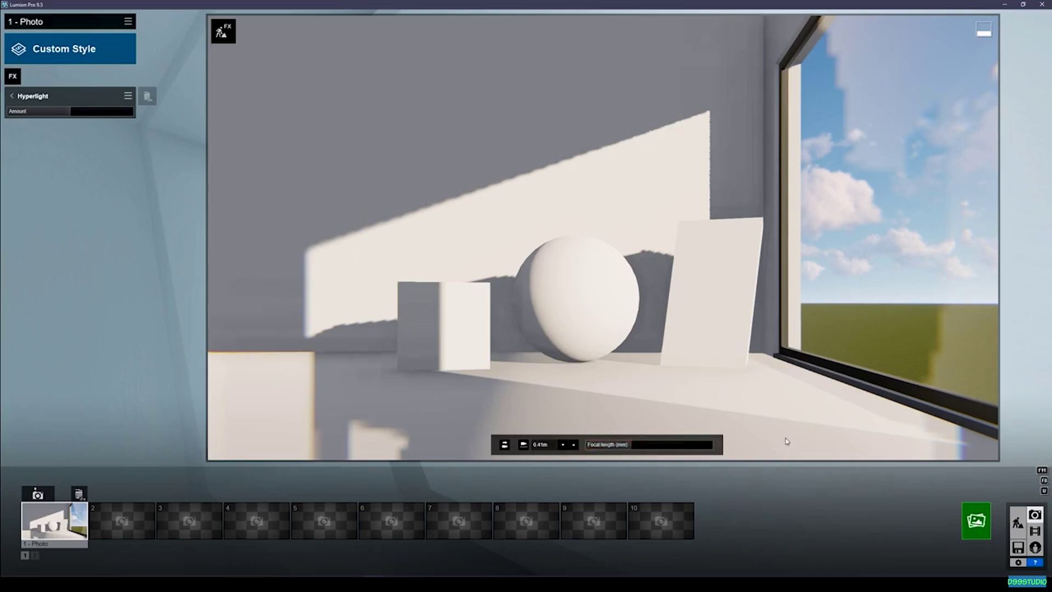
Step: Switch to Build mode and colour the sphere's material red with Colorization at full strength
{"action": "left_click", "coordinate": [1022, 519]}
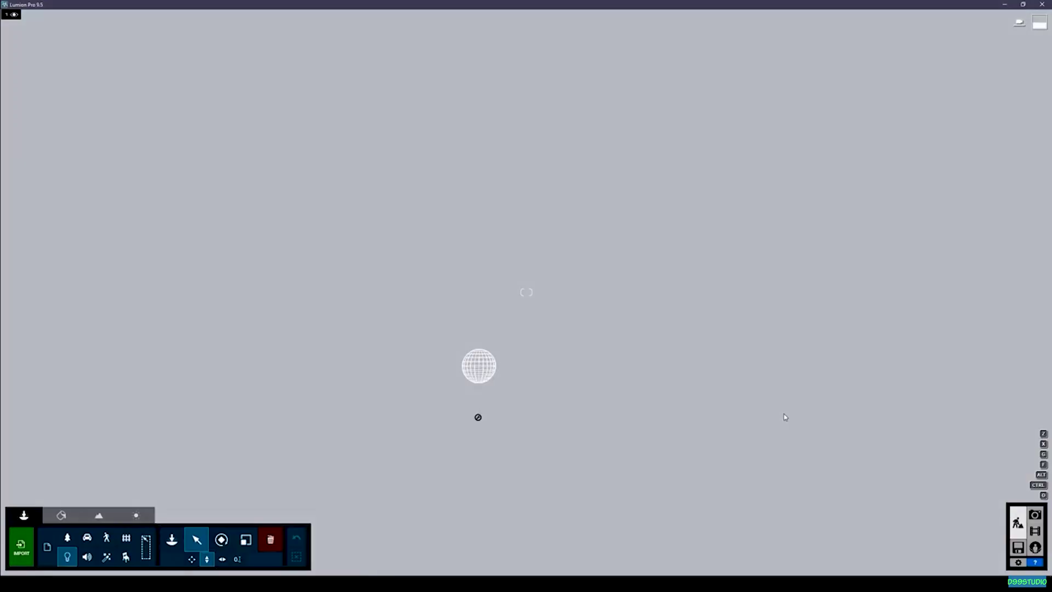
{"action": "key", "text": "w"}
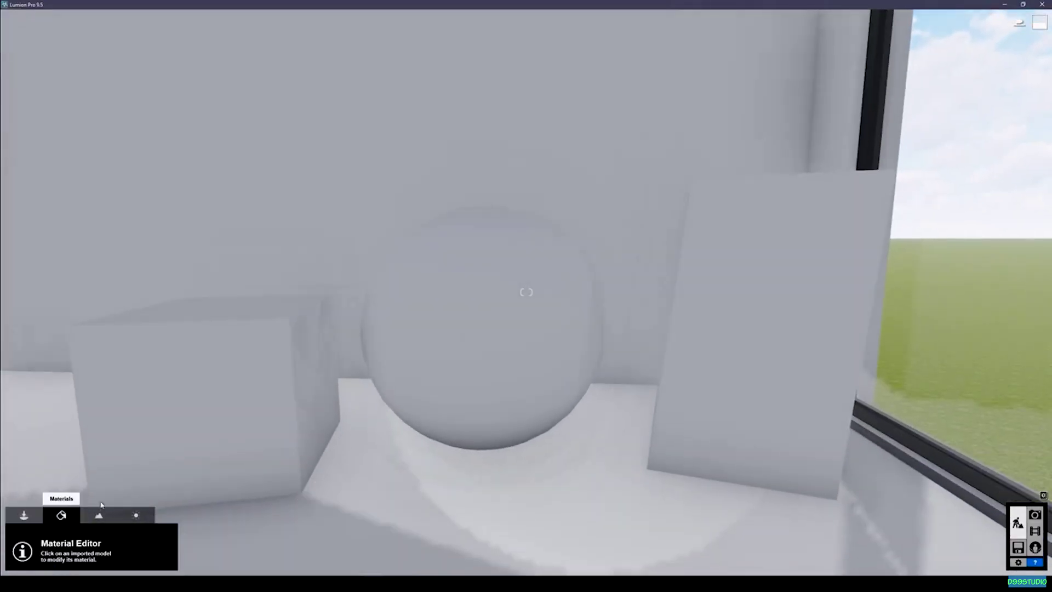
{"action": "left_click", "coordinate": [61, 515]}
{"action": "left_click", "coordinate": [515, 356]}
{"action": "left_click", "coordinate": [16, 422]}
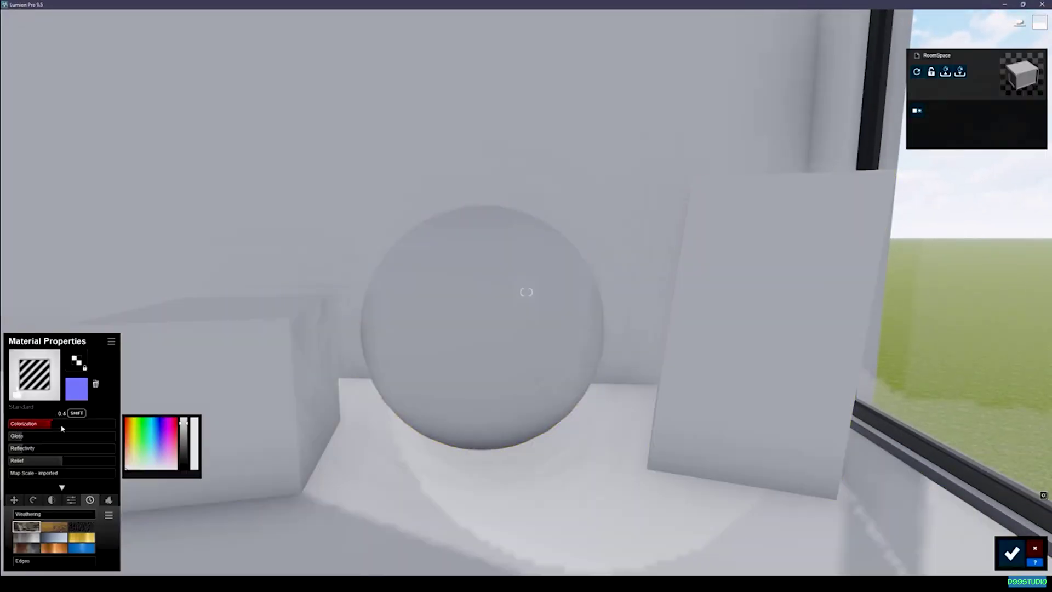
{"action": "left_click", "coordinate": [181, 421]}
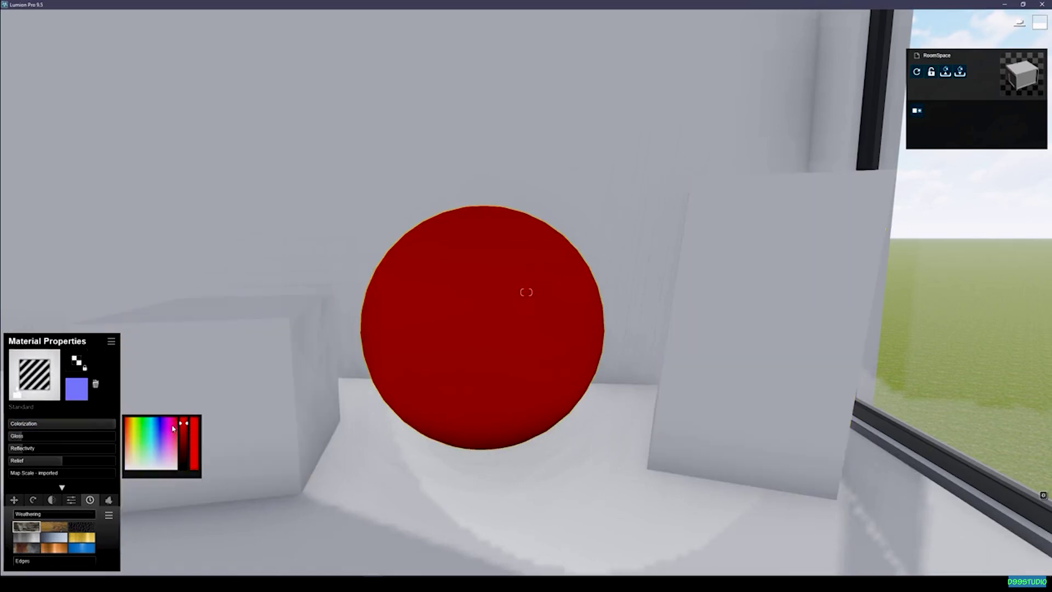
{"action": "left_click", "coordinate": [187, 421]}
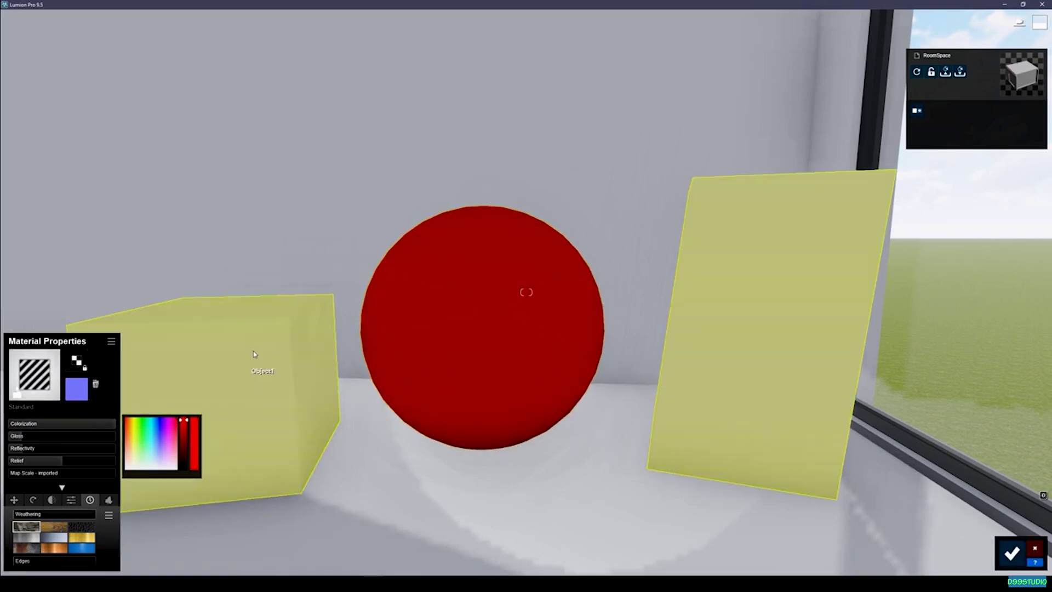
Step: Colour the shared material of the box and the leaning slab green with Colorization, and save the material changes
{"action": "left_click", "coordinate": [76, 423]}
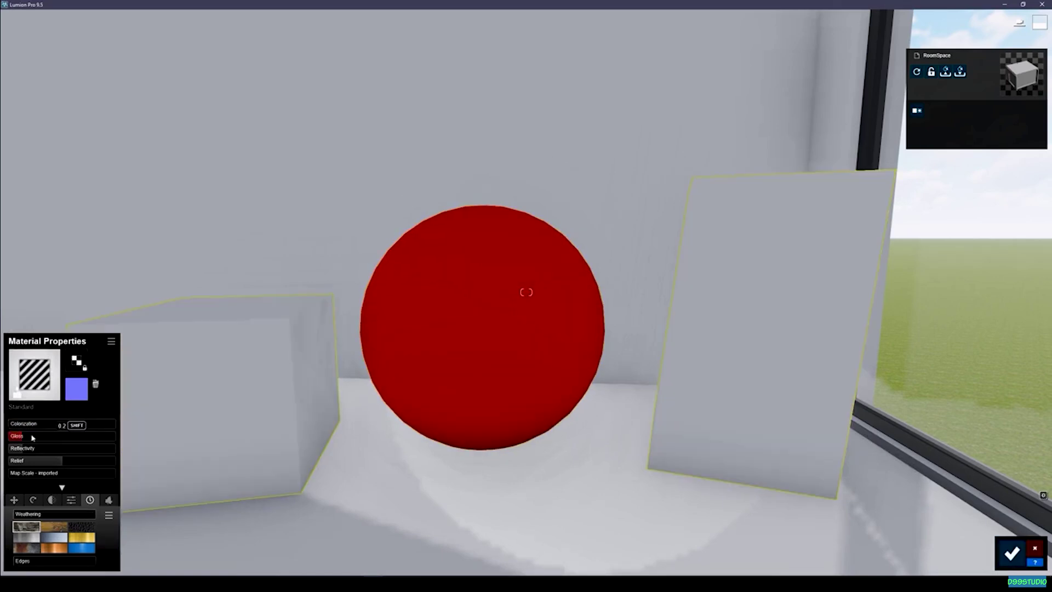
{"action": "mouse_move", "coordinate": [132, 427]}
{"action": "left_mouse_down"}
{"action": "mouse_move", "coordinate": [152, 424]}
{"action": "mouse_move", "coordinate": [144, 427]}
{"action": "left_mouse_up"}
{"action": "left_click", "coordinate": [1009, 547]}
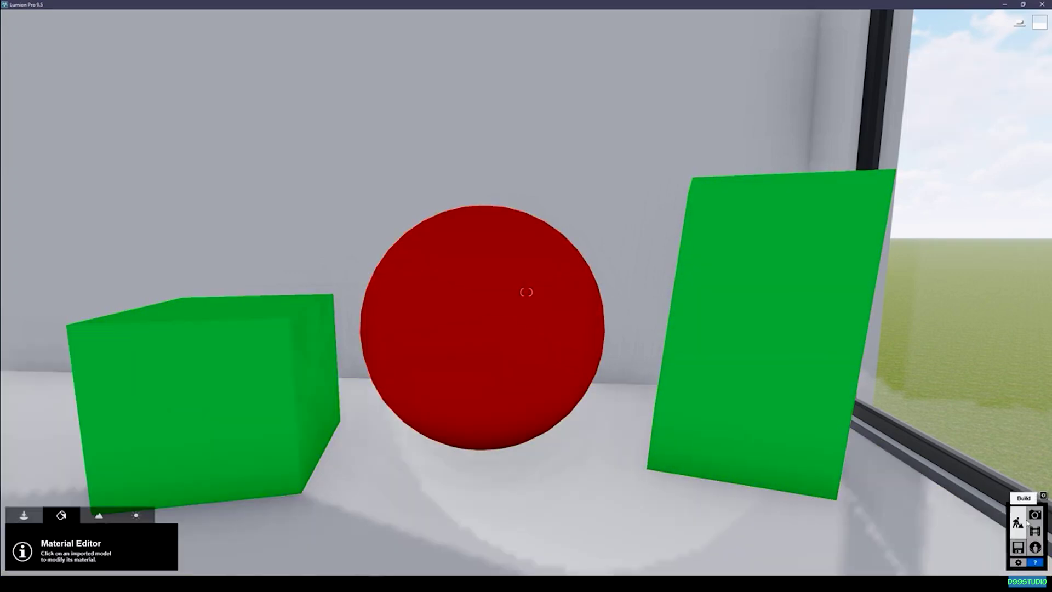
Step: Render the current photo shot at Desktop size (1920x1080) as 14.jpg and close the finished render
{"action": "left_click", "coordinate": [1034, 515]}
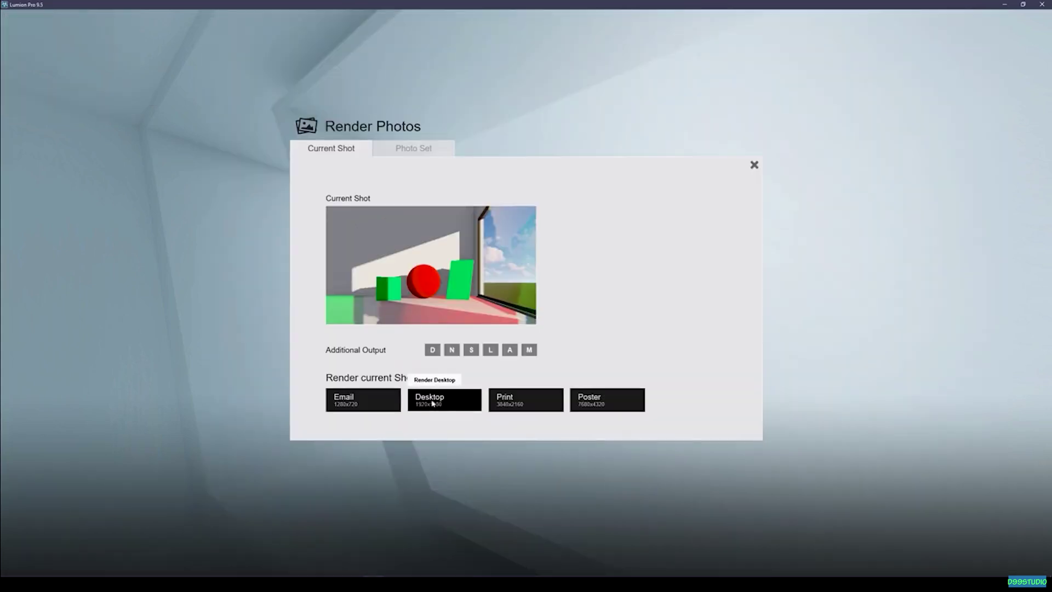
{"action": "left_click", "coordinate": [432, 403]}
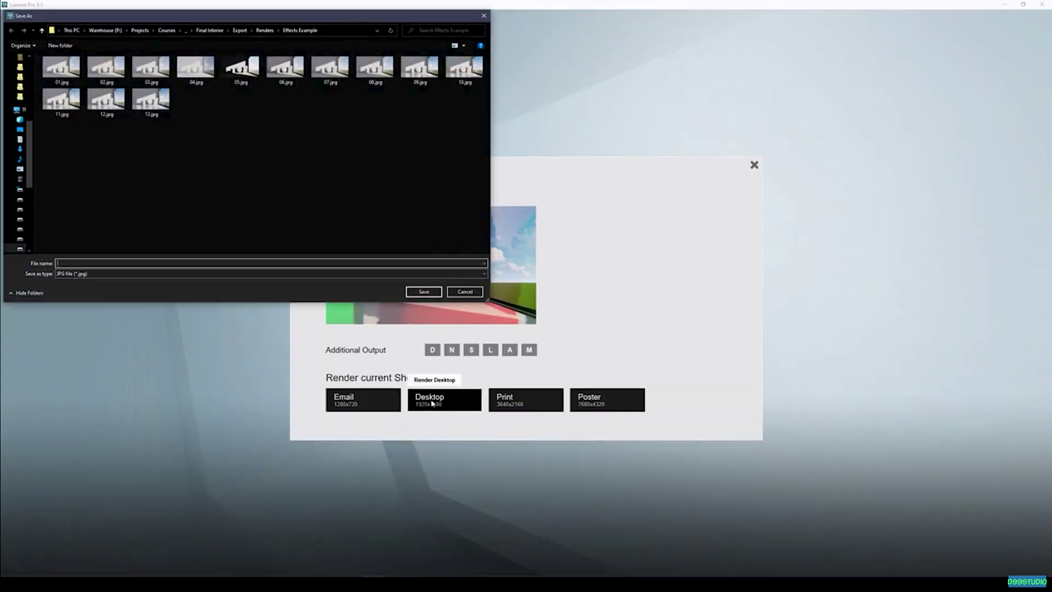
{"action": "key", "text": "Return"}
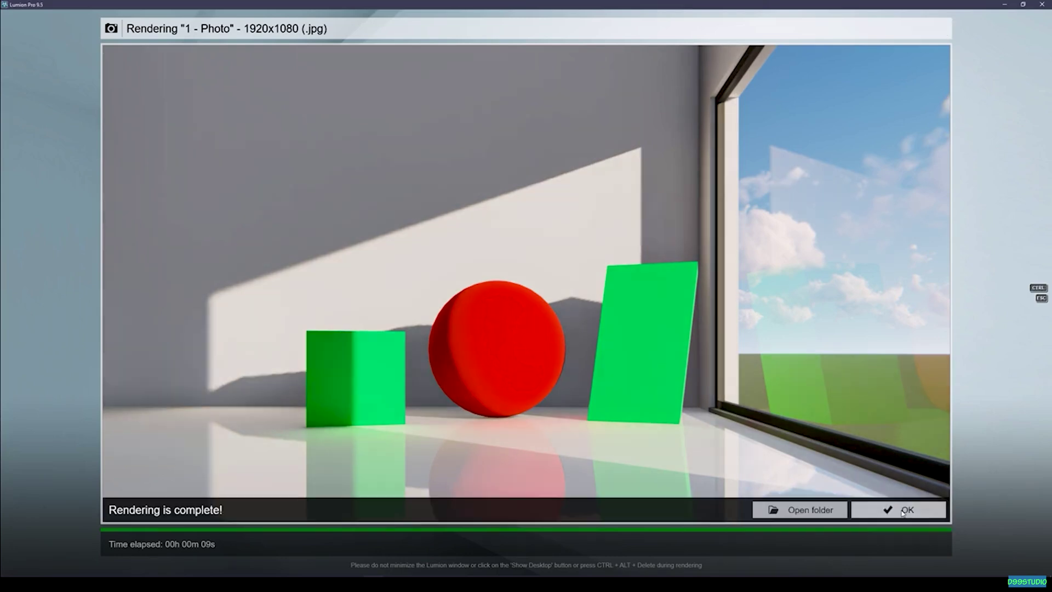
{"action": "left_click", "coordinate": [903, 509]}
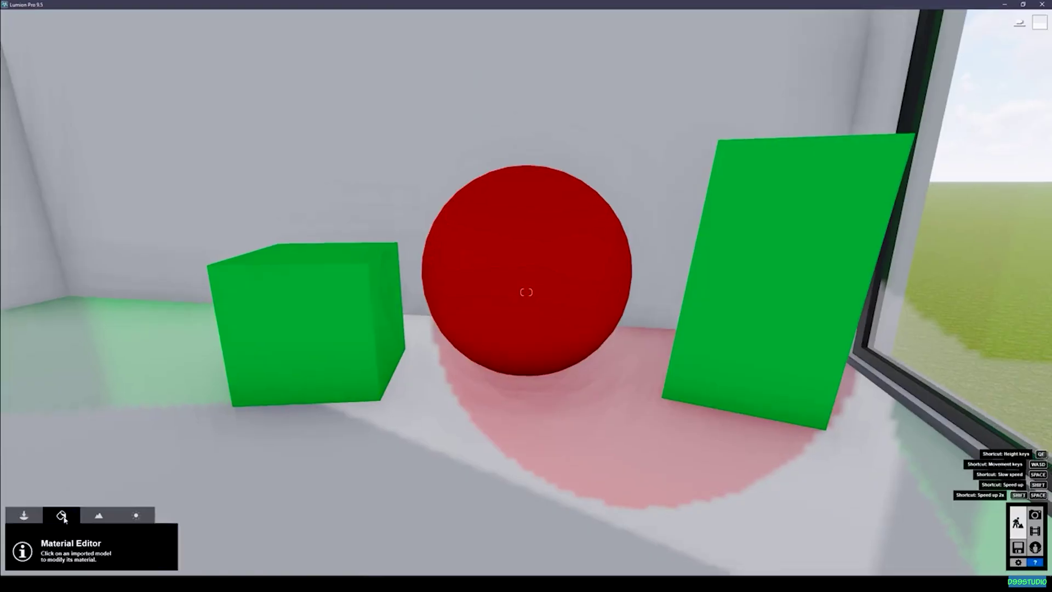
Step: Lower the floor material's Gloss to 0.3, reduce its Reflectivity, and recall the saved view of the photo shot
{"action": "left_click", "coordinate": [24, 439]}
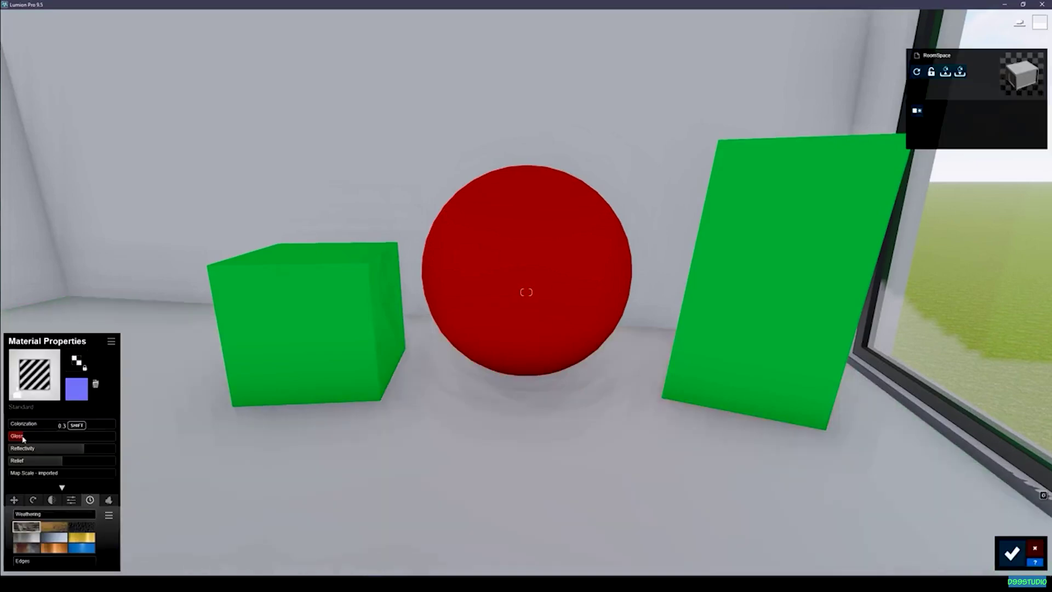
{"action": "left_click", "coordinate": [19, 448]}
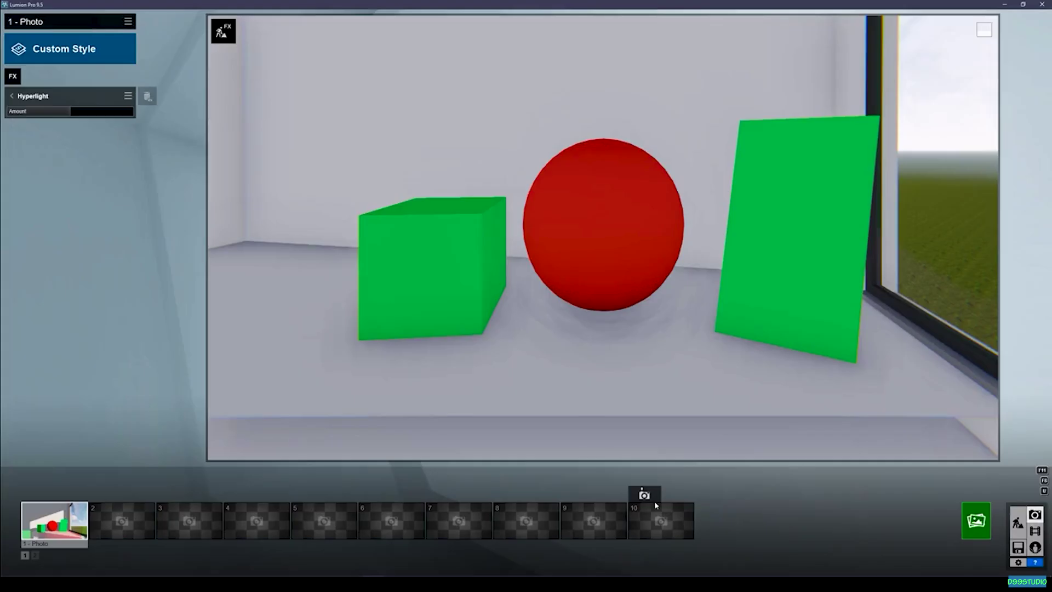
{"action": "left_click", "coordinate": [54, 520]}
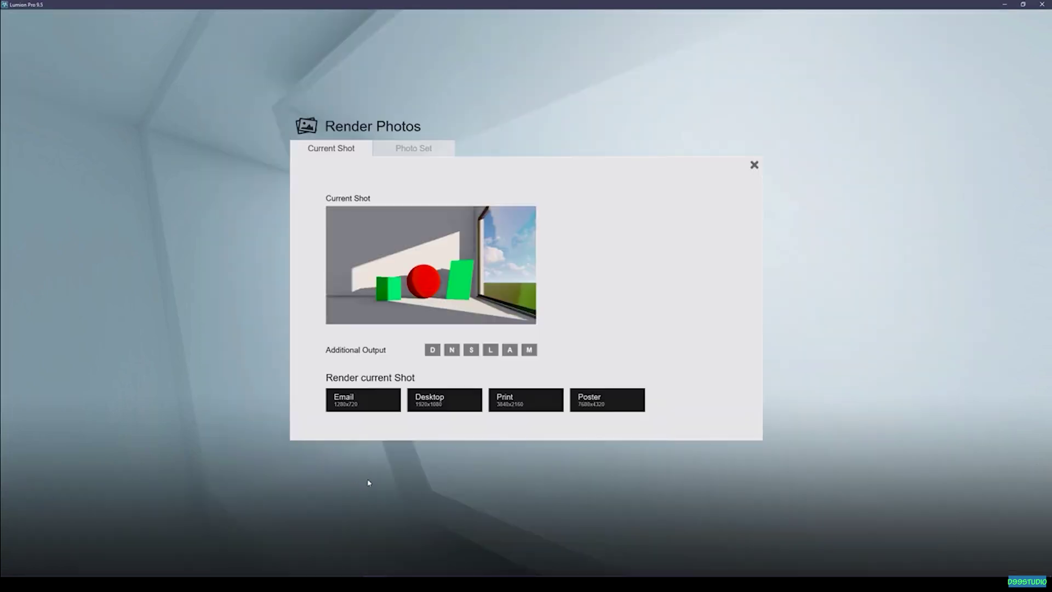
Step: Render the matte-floor shot again at Desktop size (1920x1080), overwriting 14.jpg, and close the finished render
{"action": "left_click", "coordinate": [453, 403]}
{"action": "key", "text": "Return"}
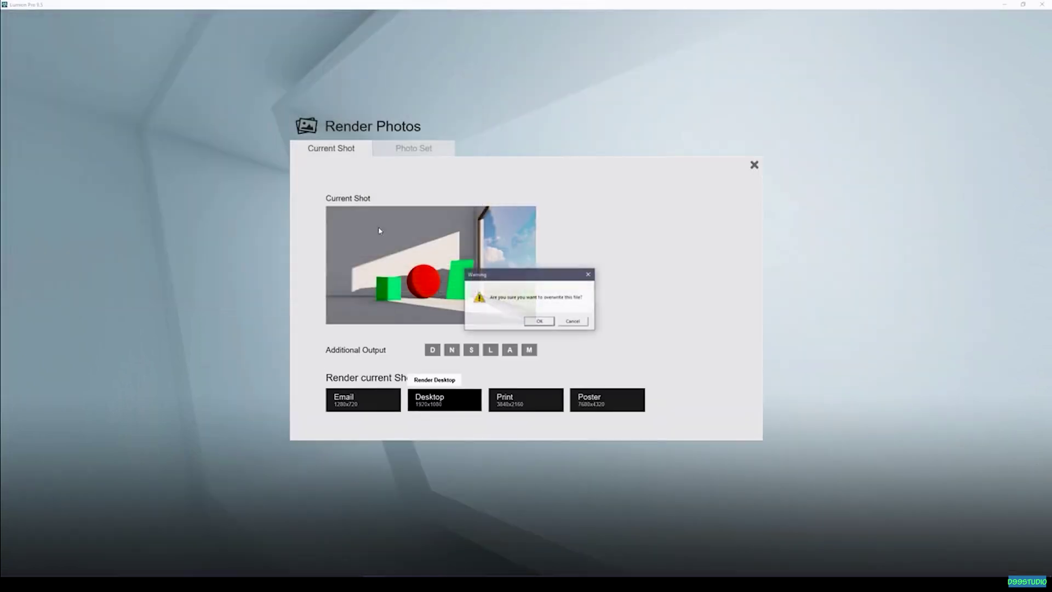
{"action": "left_click", "coordinate": [539, 321]}
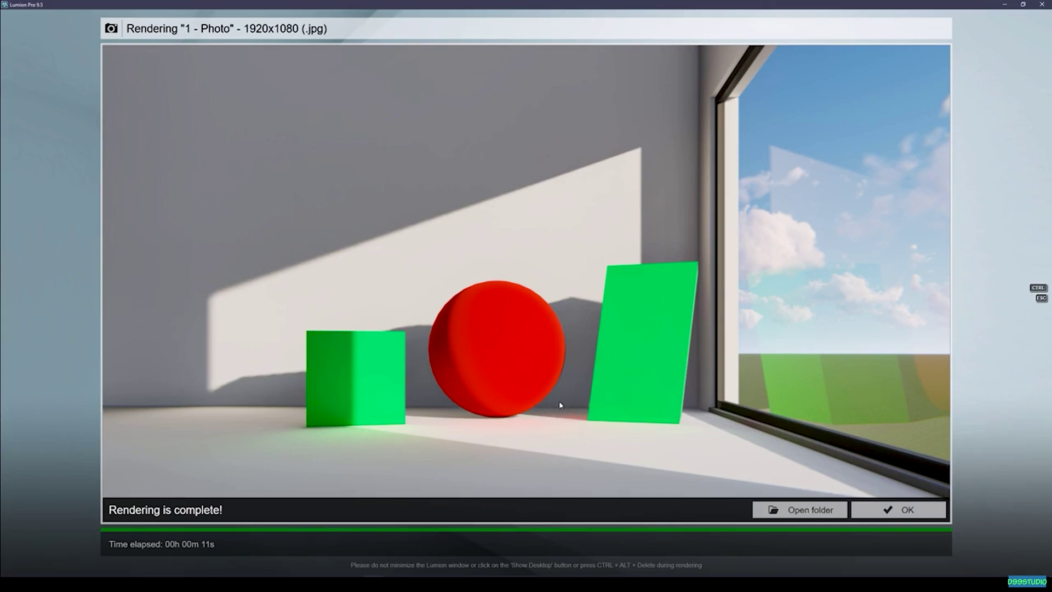
{"action": "left_click", "coordinate": [905, 511]}
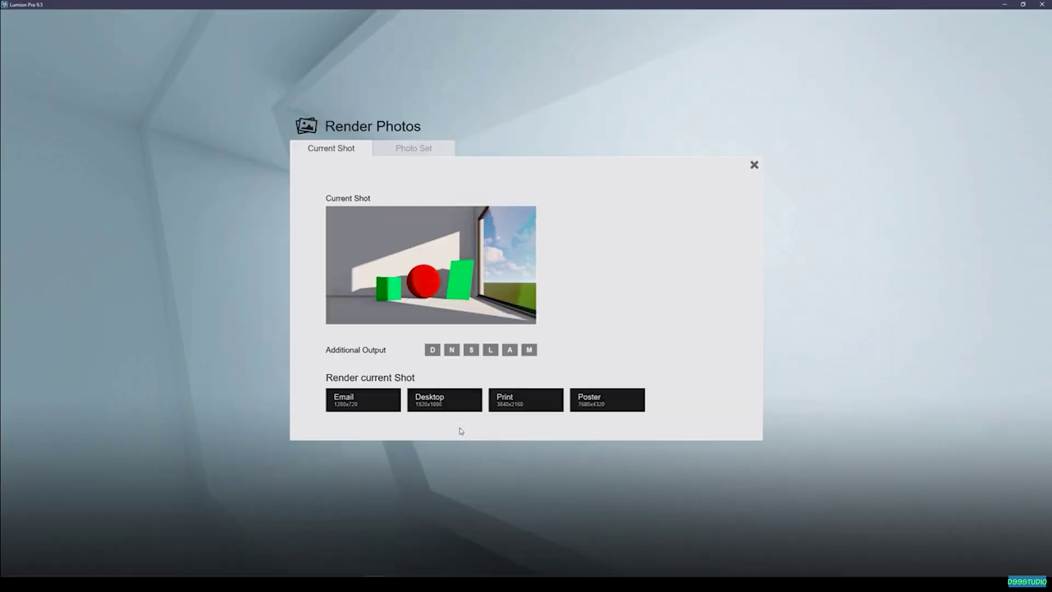
Step: Render the shot with the raised Hyperlight at Desktop size (1920x1080) as 15.jpg and close the finished render
{"action": "left_click", "coordinate": [452, 402]}
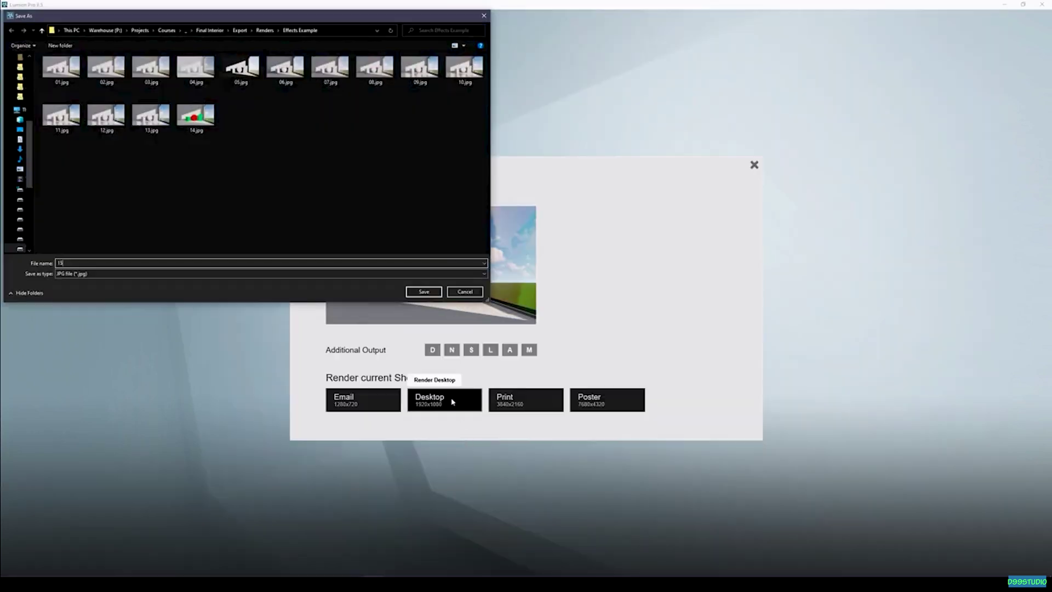
{"action": "type", "text": "15"}
{"action": "key", "text": "Return"}
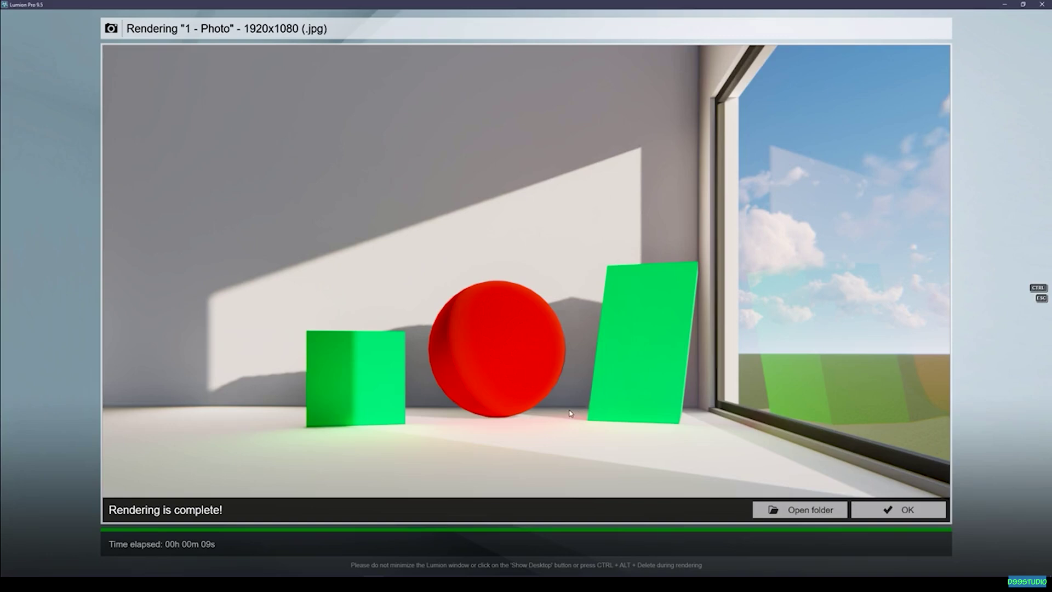
{"action": "left_click", "coordinate": [895, 508]}
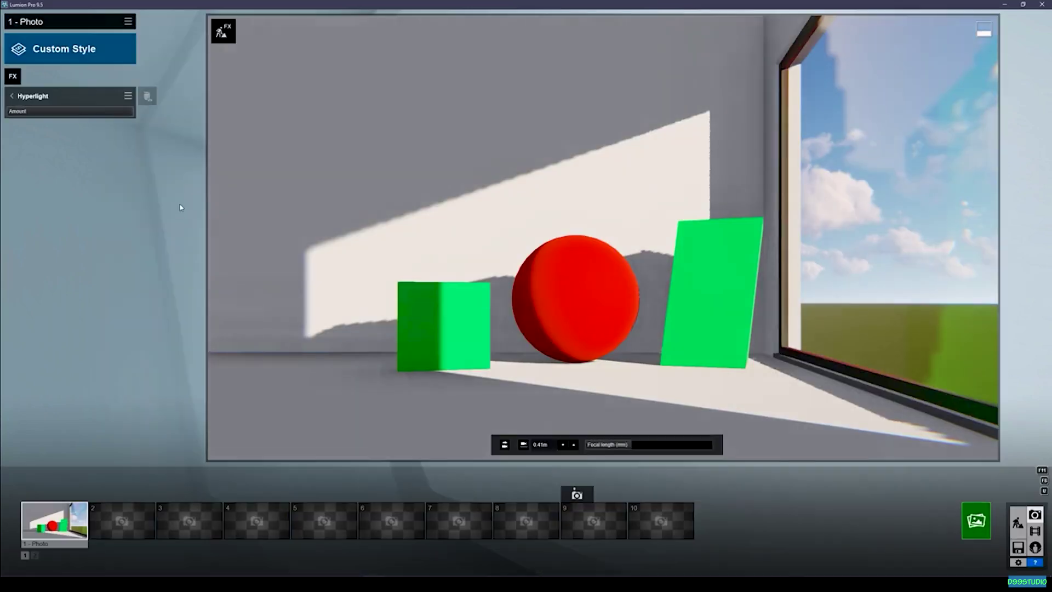
Step: Set the Hyperlight Amount to 24.7, about half of its range, and return to the effect list
{"action": "left_click_drag", "start_coordinate": [102, 113], "coordinate": [72, 116]}
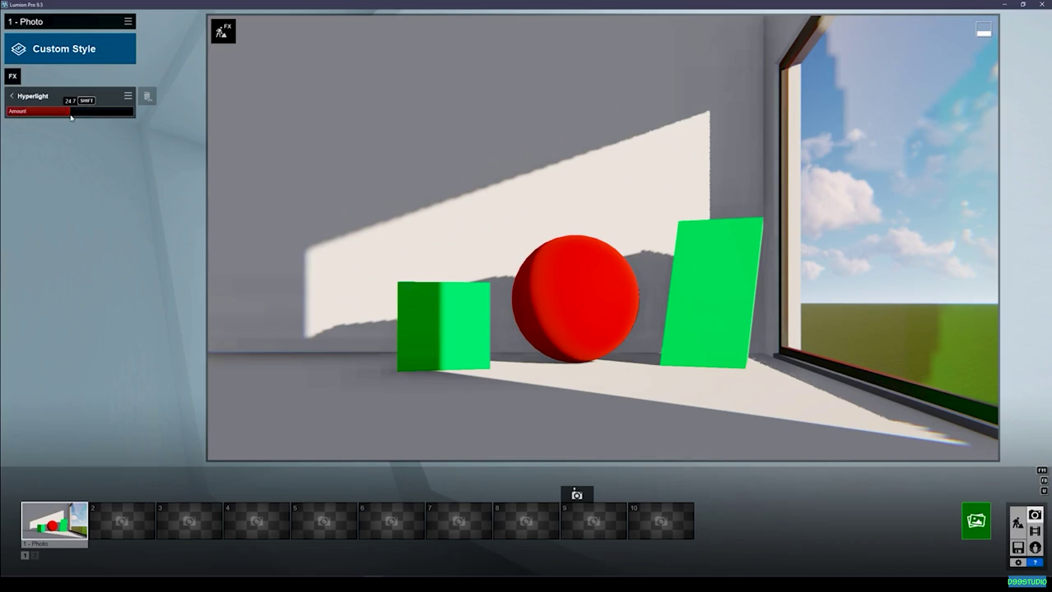
{"action": "left_click", "coordinate": [91, 95]}
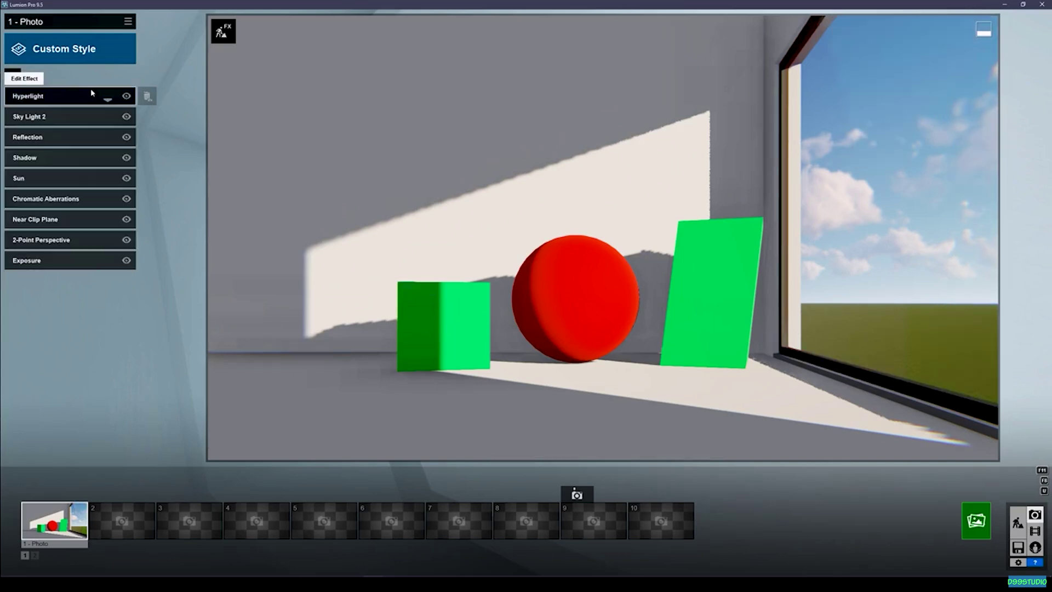
Step: Add a Sun Study effect, place its location on North America's west coast, and lower the Hour to about a tenth of its range
{"action": "left_click", "coordinate": [14, 74]}
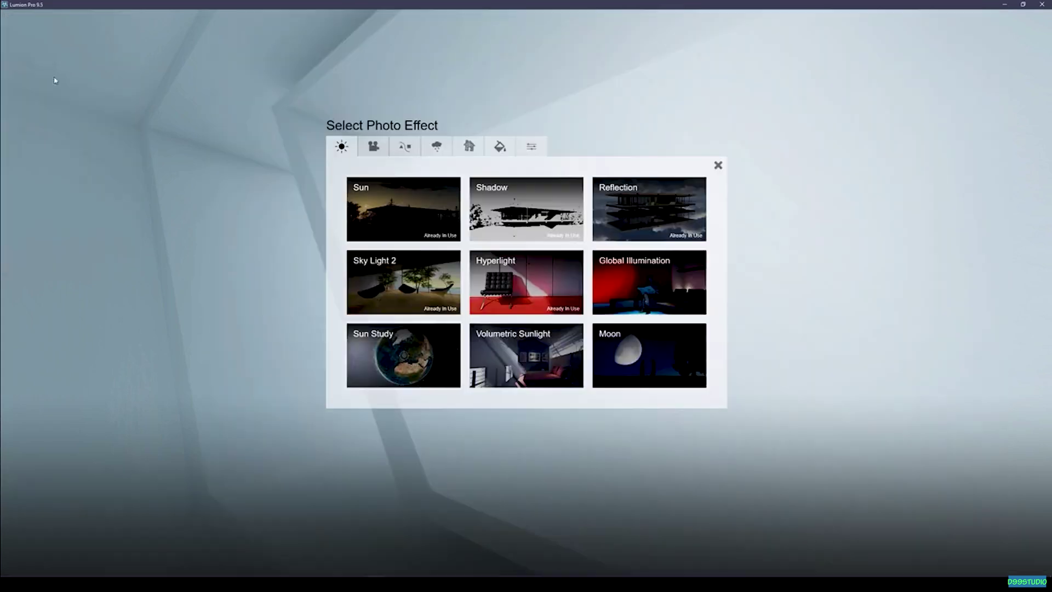
{"action": "left_click", "coordinate": [380, 343]}
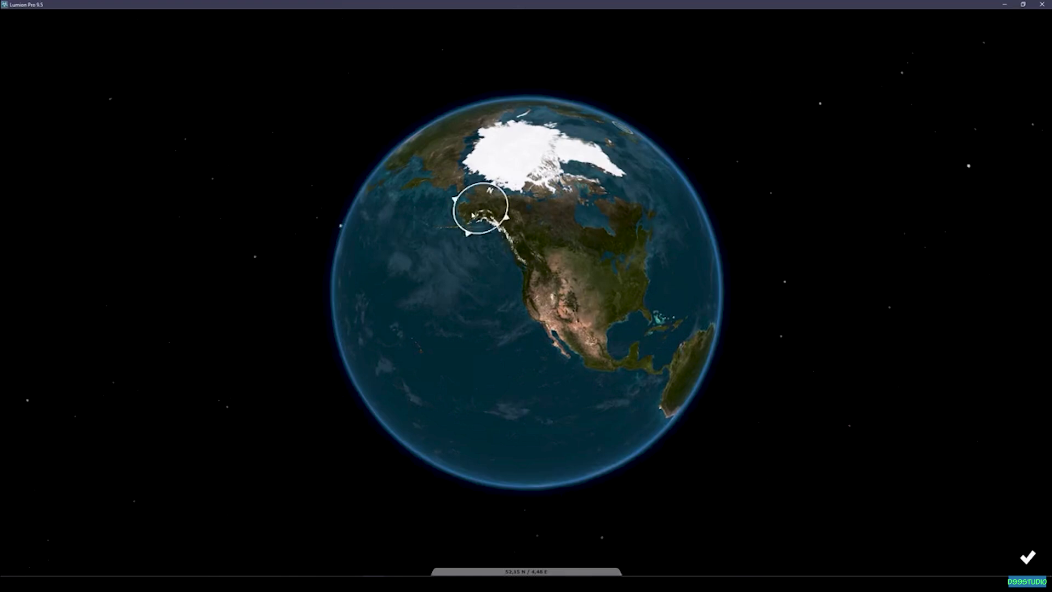
{"action": "left_click", "coordinate": [526, 291]}
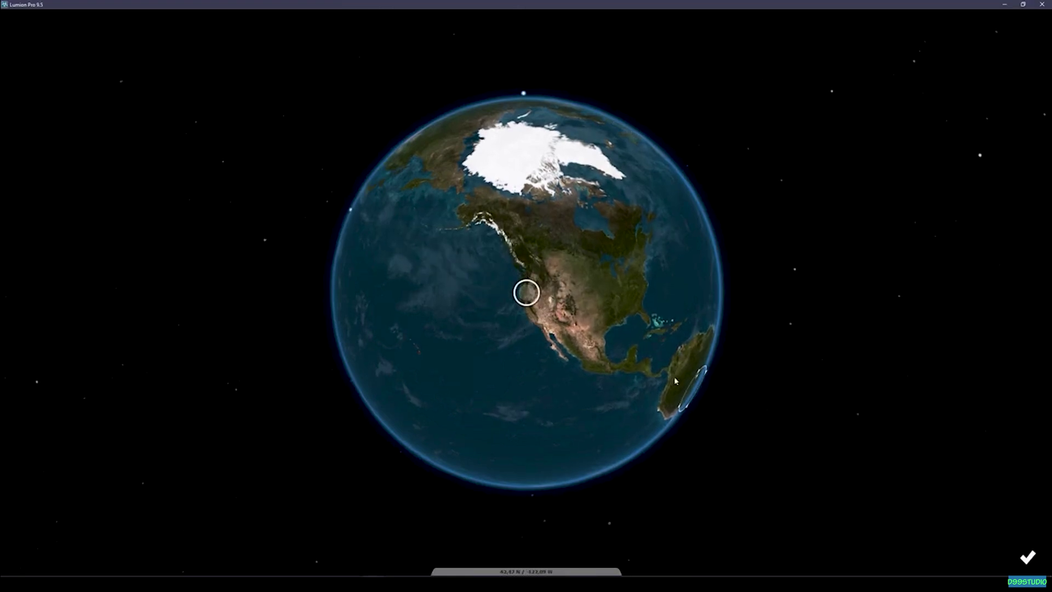
{"action": "left_click", "coordinate": [1027, 556]}
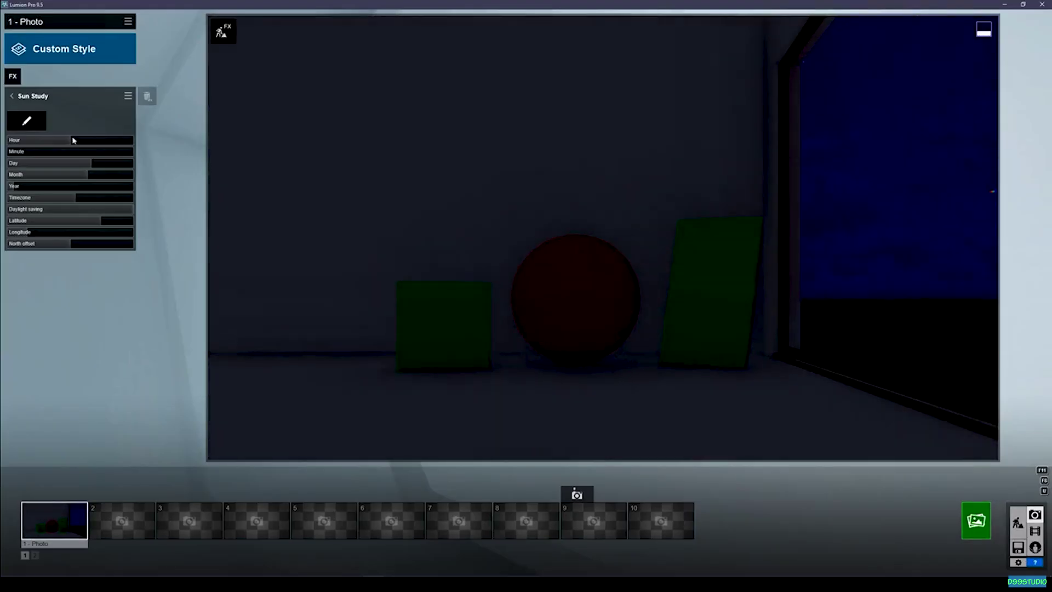
{"action": "left_click_drag", "start_coordinate": [61, 142], "coordinate": [25, 146]}
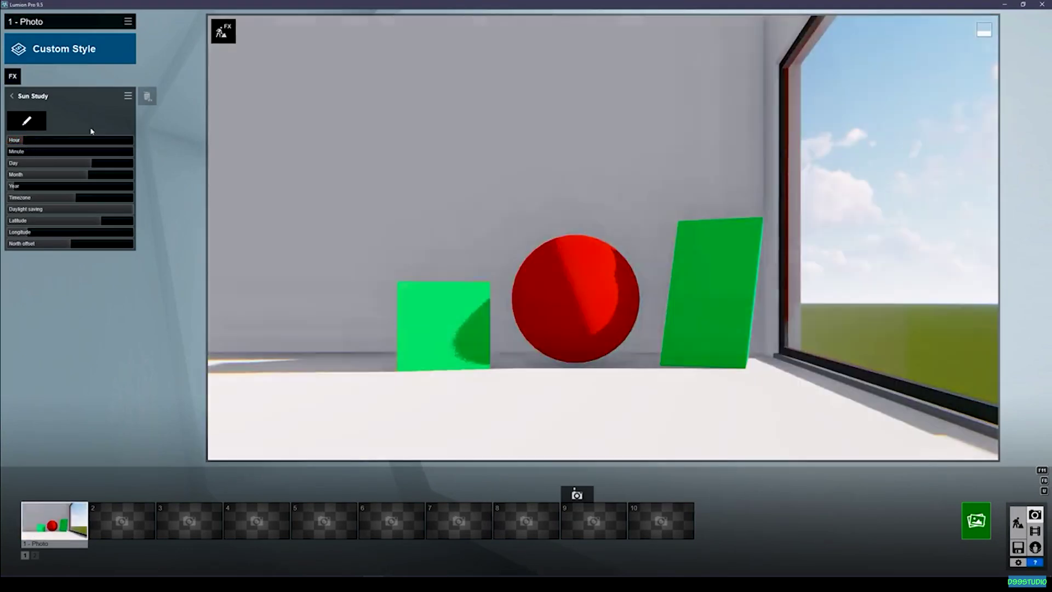
Step: Move the Sun Study location to southeastern Australia and apply it to the photo
{"action": "left_click", "coordinate": [32, 126]}
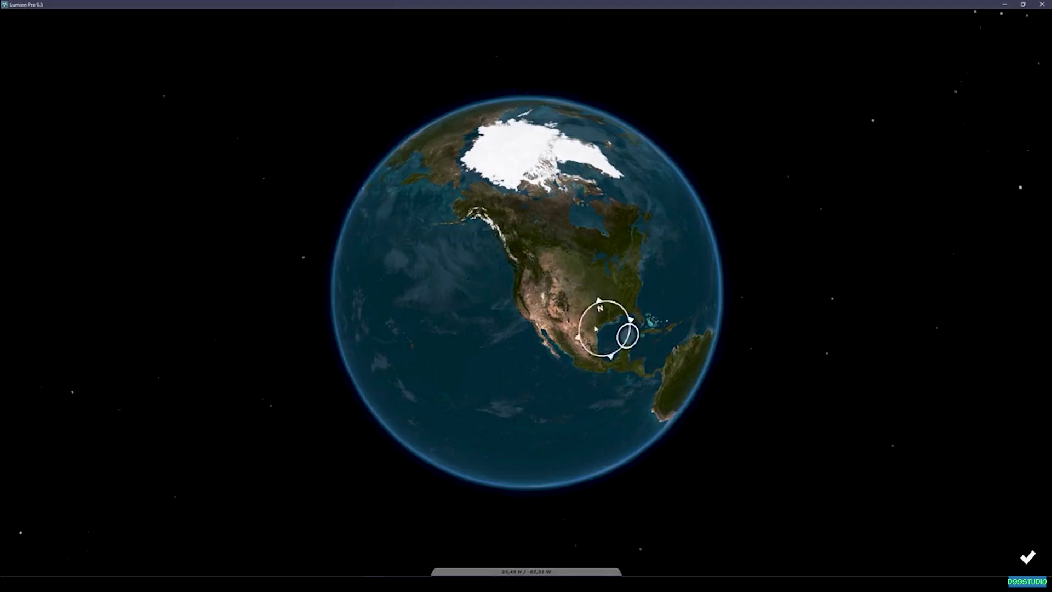
{"action": "mouse_move", "coordinate": [596, 329]}
{"action": "left_mouse_down"}
{"action": "mouse_move", "coordinate": [533, 293]}
{"action": "mouse_move", "coordinate": [571, 340]}
{"action": "mouse_move", "coordinate": [458, 230]}
{"action": "mouse_move", "coordinate": [537, 294]}
{"action": "mouse_move", "coordinate": [537, 334]}
{"action": "mouse_move", "coordinate": [568, 305]}
{"action": "mouse_move", "coordinate": [422, 286]}
{"action": "mouse_move", "coordinate": [526, 296]}
{"action": "mouse_move", "coordinate": [443, 275]}
{"action": "mouse_move", "coordinate": [546, 305]}
{"action": "left_mouse_up"}
{"action": "left_click", "coordinate": [648, 326]}
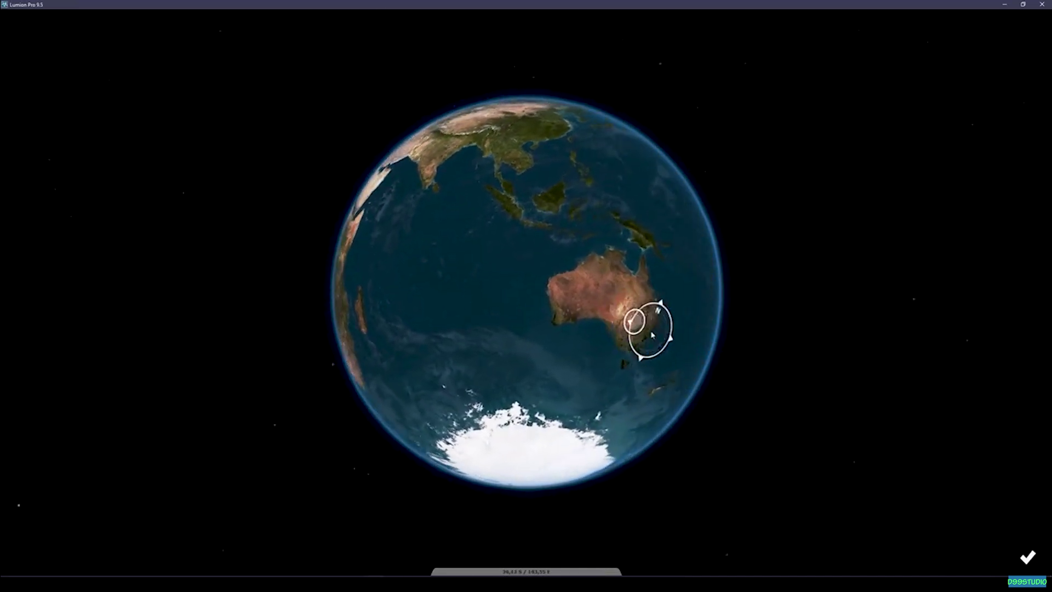
{"action": "left_click", "coordinate": [1027, 557]}
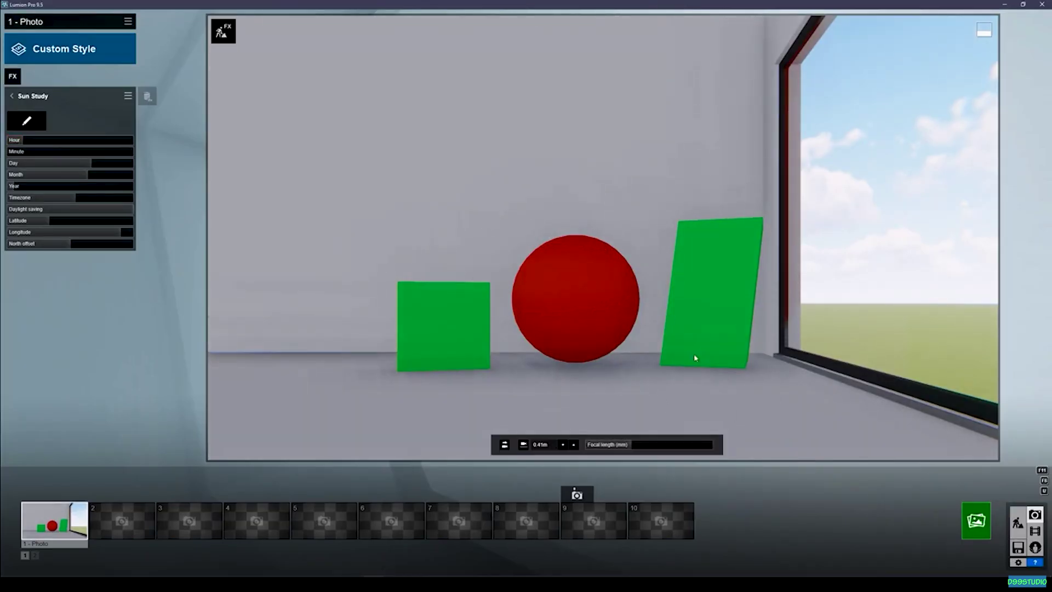
Step: Delete the Sun Study effect and restore the photo shot's saved camera view
{"action": "right_click_drag", "start_coordinate": [603, 237], "coordinate": [643, 354]}
{"action": "key", "text": "a"}
{"action": "key", "text": "w"}
{"action": "key", "text": "s"}
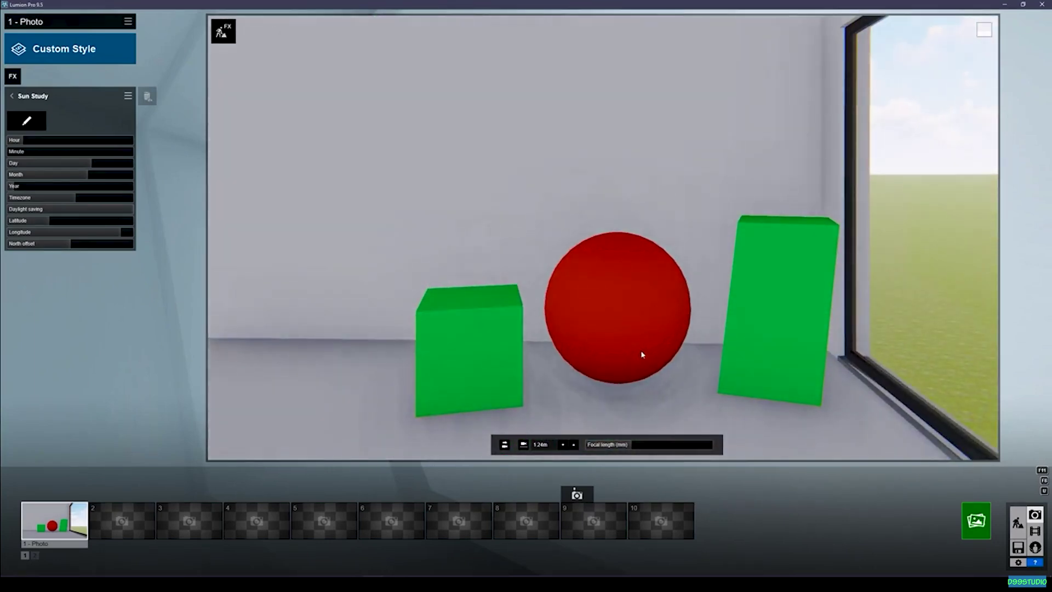
{"action": "double_click", "coordinate": [147, 96]}
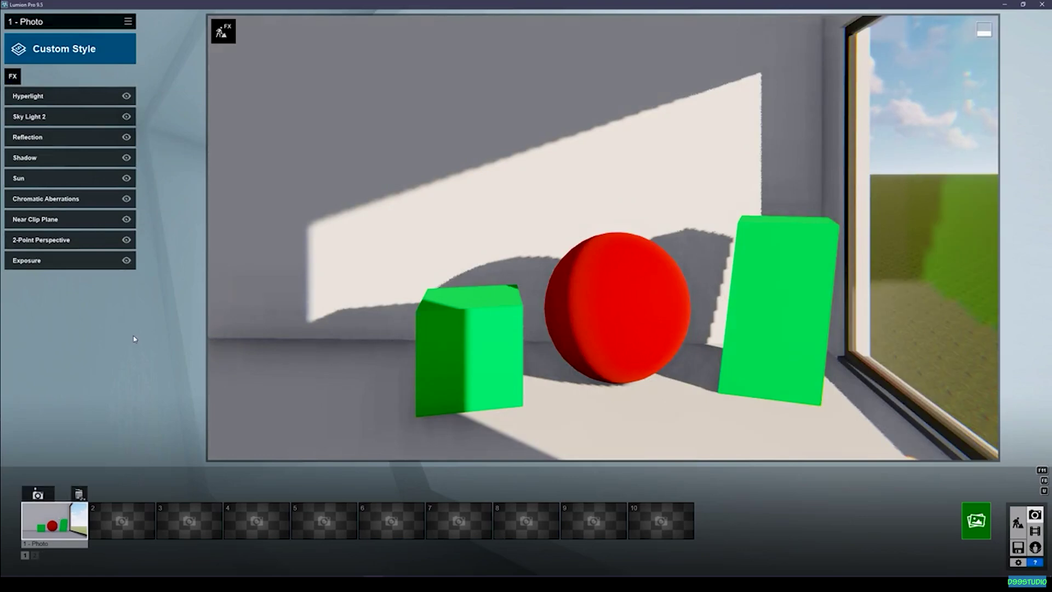
{"action": "left_click", "coordinate": [54, 520]}
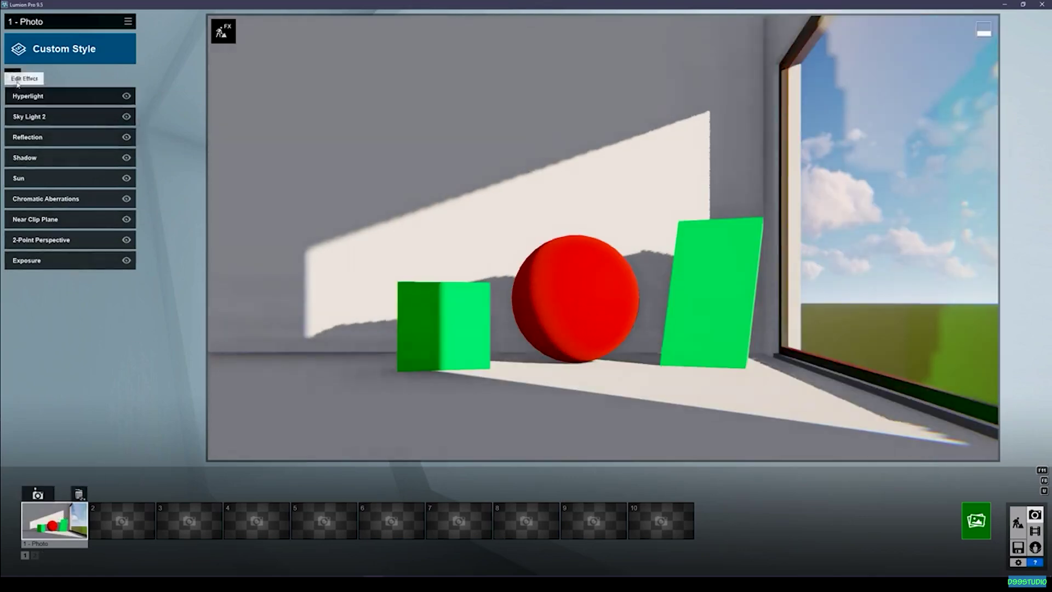
Step: Add the Global Illumination effect to the photo and switch to Build mode
{"action": "left_click", "coordinate": [13, 76]}
{"action": "left_click", "coordinate": [679, 279]}
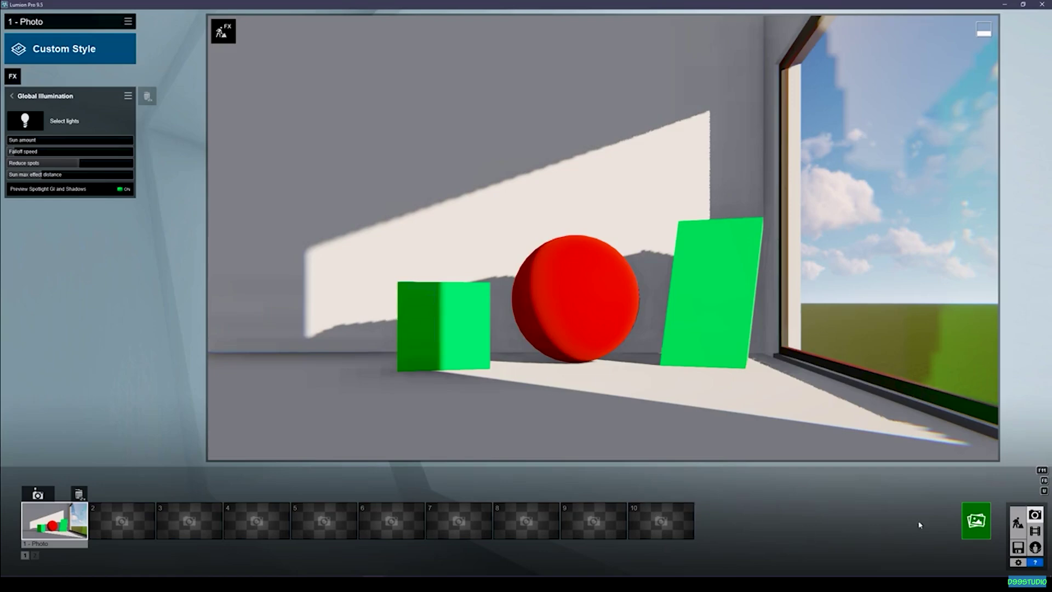
{"action": "left_click", "coordinate": [1017, 523]}
Step: Place a Lamp02 spotlight high in the room above the box and sphere, and shift it closer to the back wall
{"action": "left_click", "coordinate": [23, 515]}
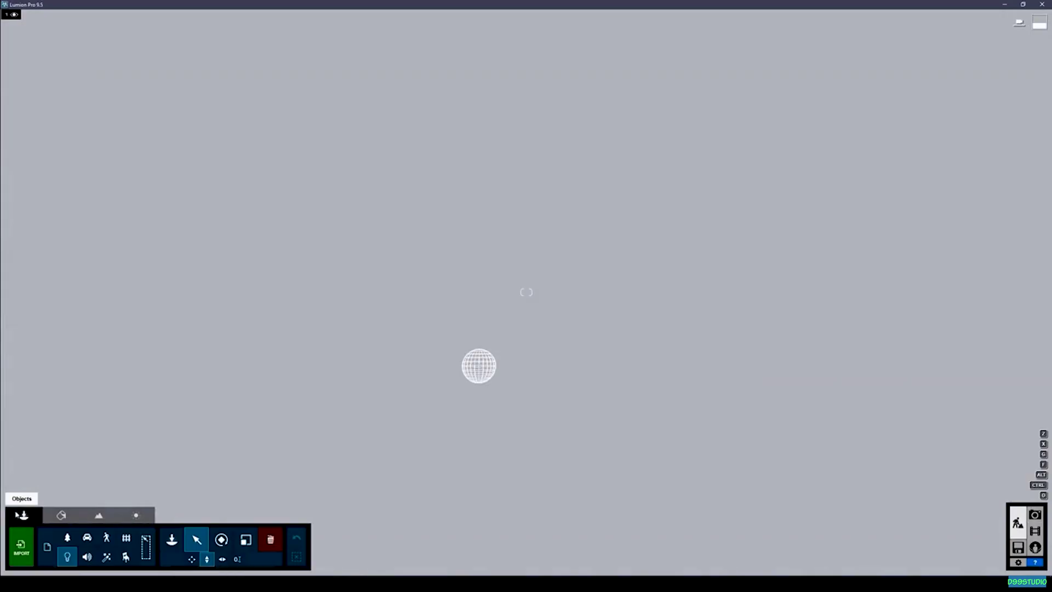
{"action": "left_click", "coordinate": [67, 556]}
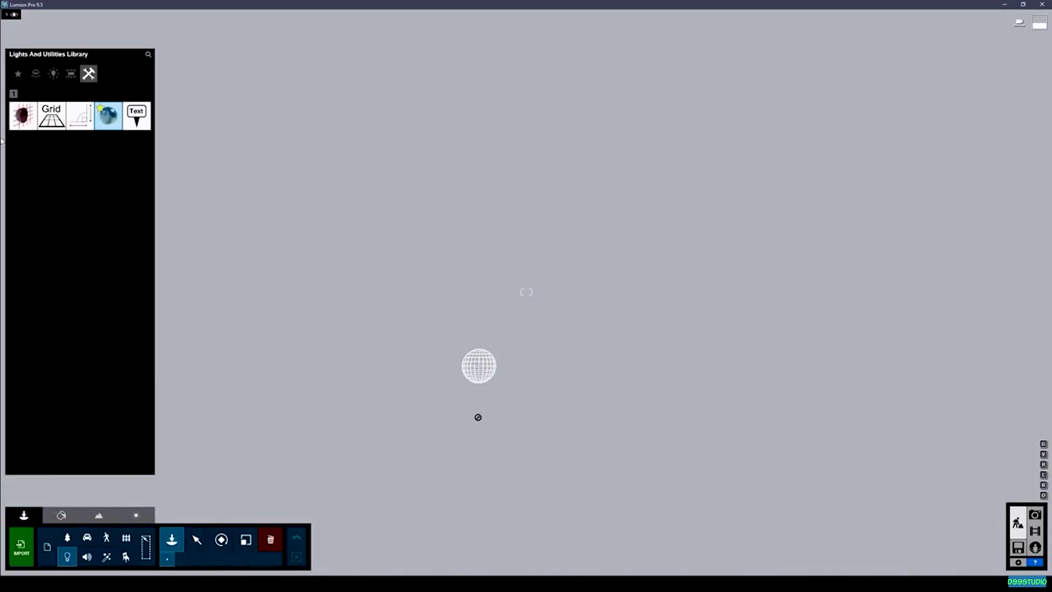
{"action": "left_click", "coordinate": [36, 74]}
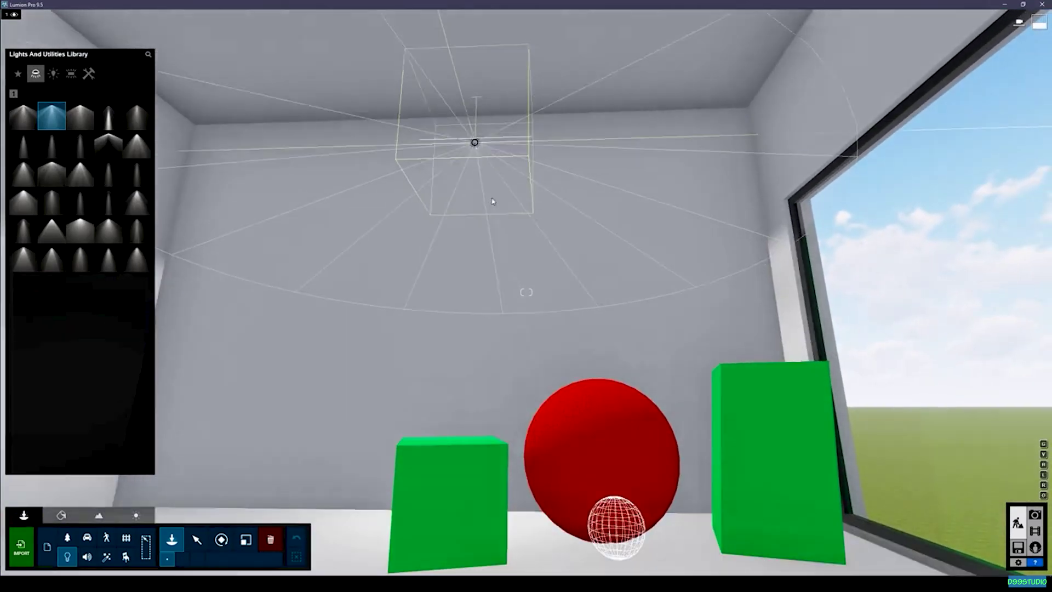
{"action": "left_click", "coordinate": [496, 189]}
{"action": "left_click", "coordinate": [197, 539]}
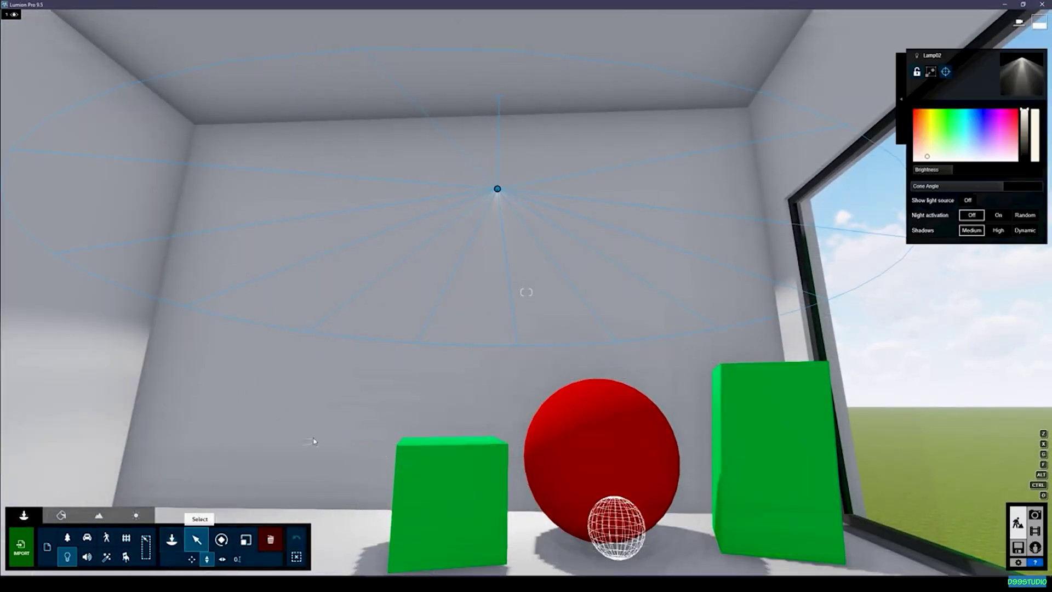
{"action": "left_click_drag", "start_coordinate": [497, 190], "coordinate": [498, 170]}
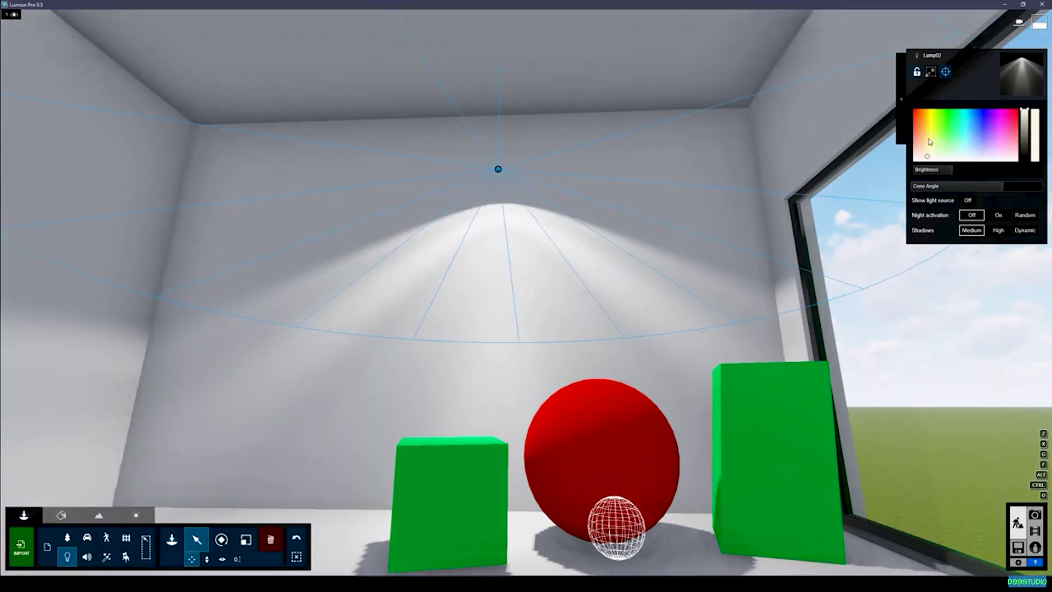
Step: Colour the Lamp02 spotlight magenta and reduce its Brightness slightly
{"action": "left_click", "coordinate": [975, 126]}
{"action": "left_click", "coordinate": [1010, 116]}
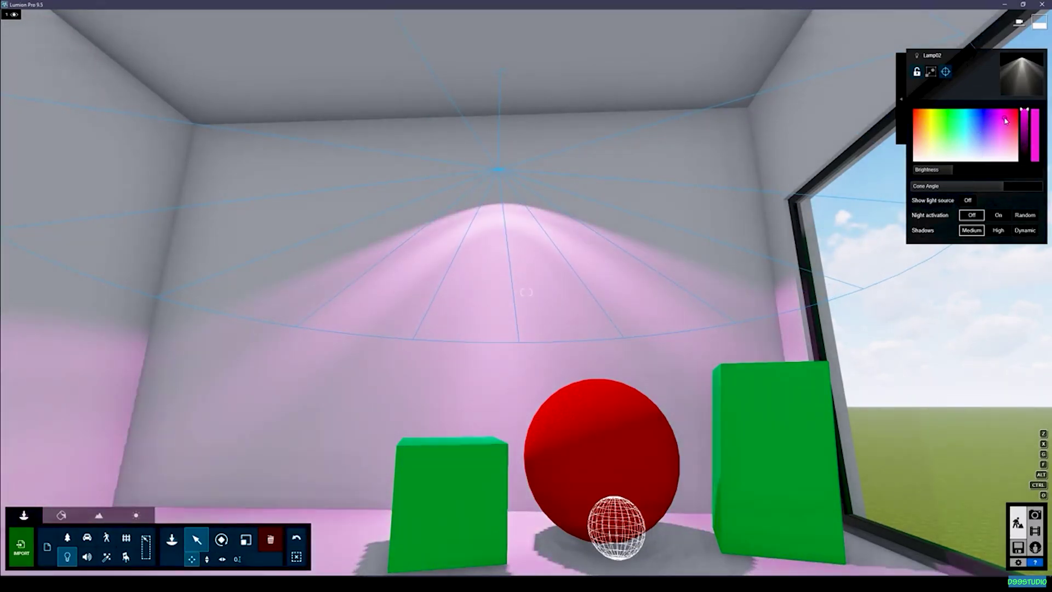
{"action": "left_click_drag", "start_coordinate": [951, 171], "coordinate": [940, 175]}
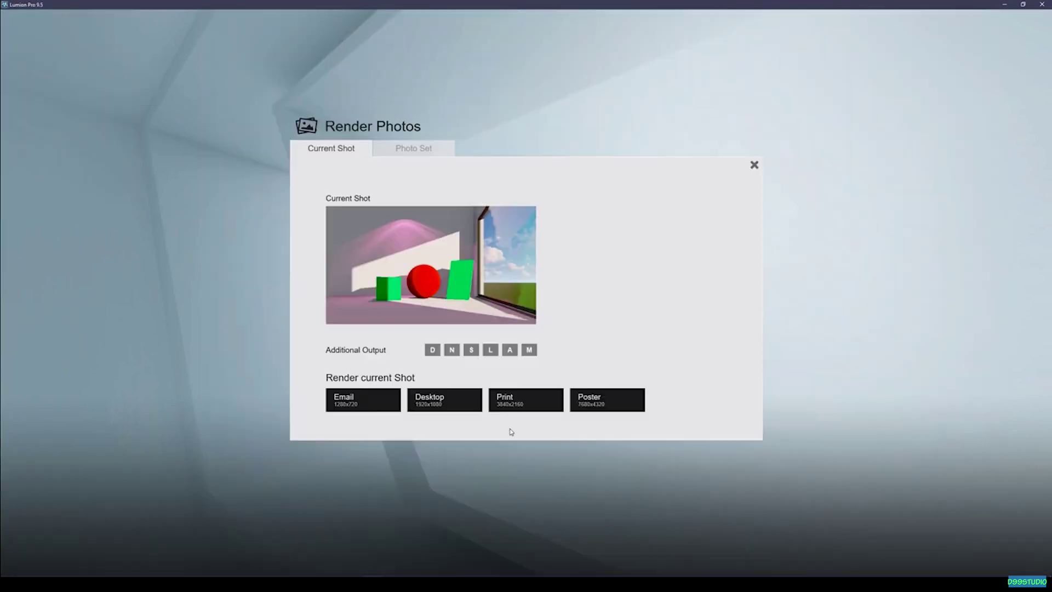
Step: Render the shot with the magenta spotlight at Desktop size (1920x1080) as 16.jpg
{"action": "left_click", "coordinate": [445, 397]}
{"action": "type", "text": "16"}
{"action": "key", "text": "Return"}
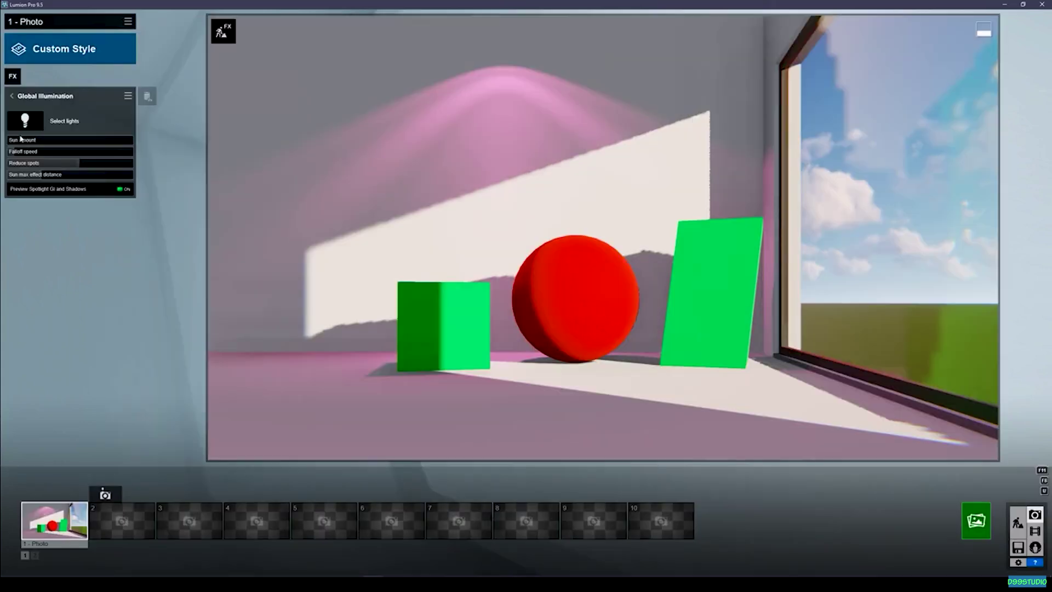
Step: Include the magenta spotlight in the Global Illumination effect and raise its Spotlight GI amount
{"action": "left_click", "coordinate": [27, 123]}
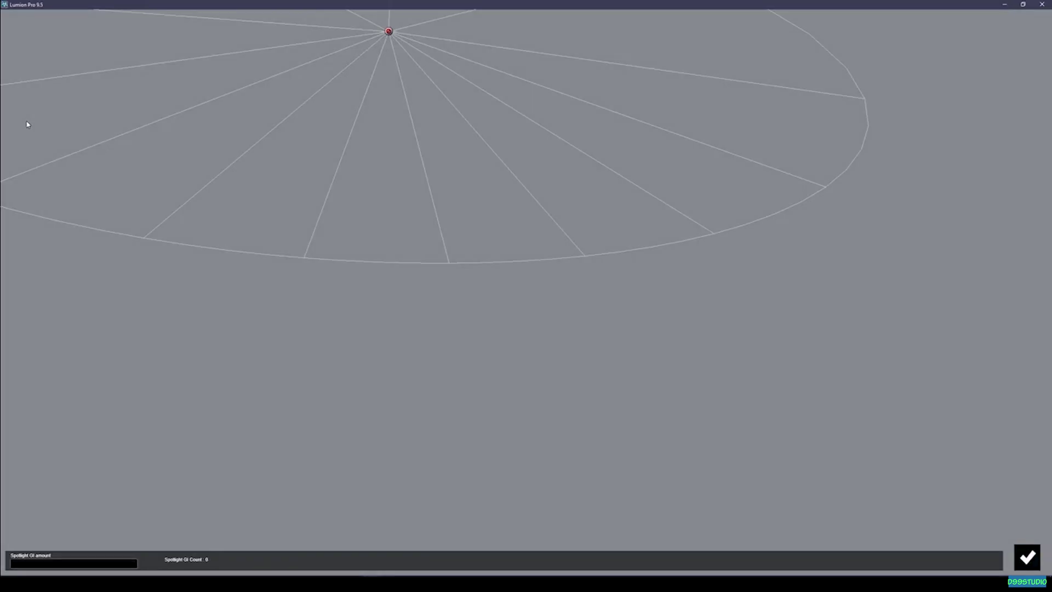
{"action": "left_click", "coordinate": [388, 31]}
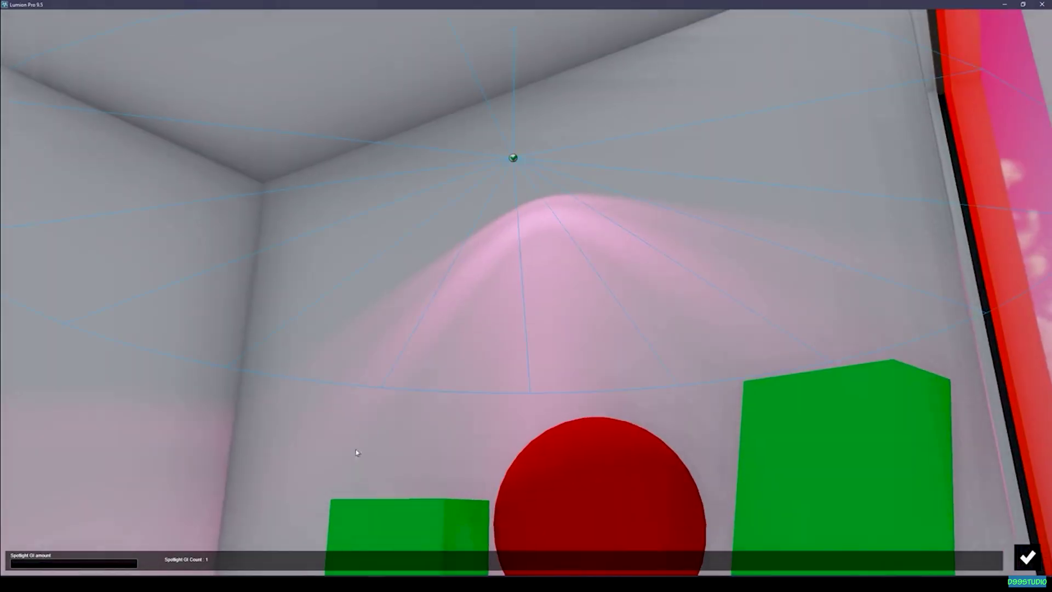
{"action": "left_click_drag", "start_coordinate": [41, 564], "coordinate": [173, 563]}
{"action": "right_click_drag", "start_coordinate": [382, 390], "coordinate": [358, 160]}
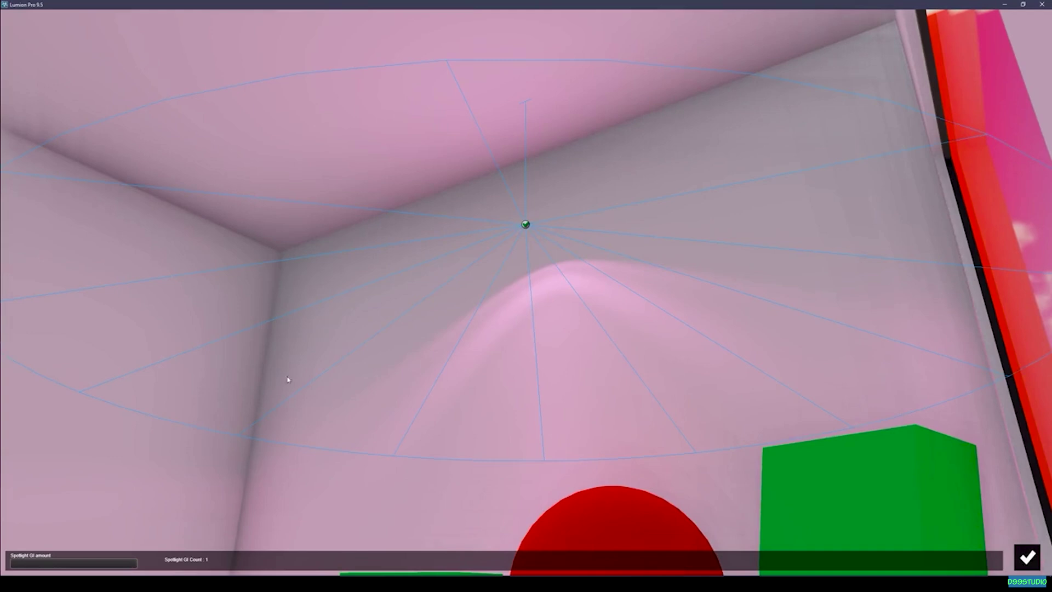
{"action": "left_click_drag", "start_coordinate": [60, 563], "coordinate": [116, 566]}
{"action": "left_click", "coordinate": [1028, 557]}
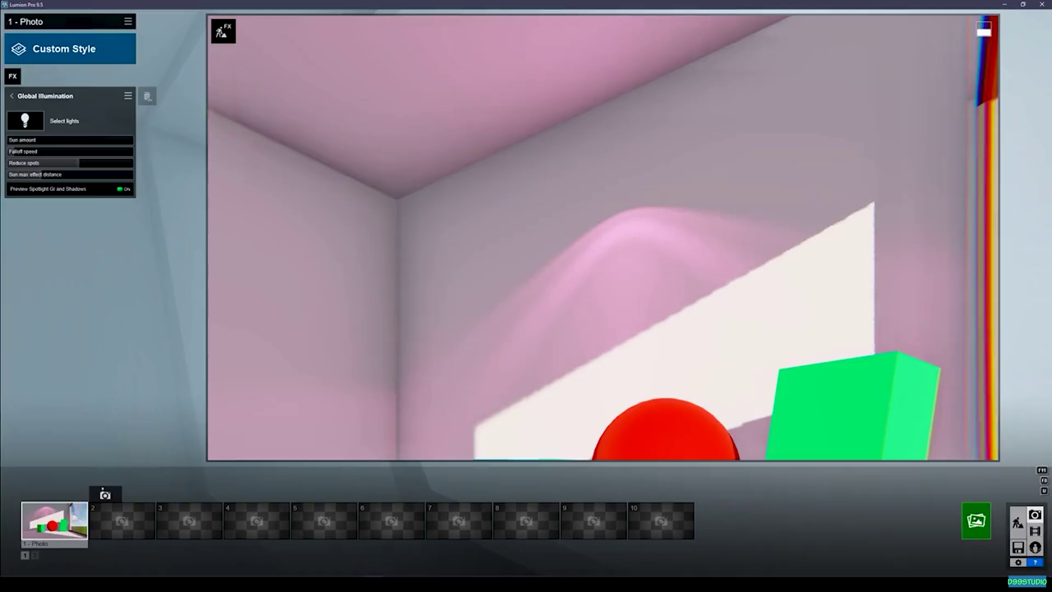
Step: Restore the saved photo camera and render the shot with spotlight GI at Desktop size (1920x1080) as 17.jpg
{"action": "left_click", "coordinate": [45, 518]}
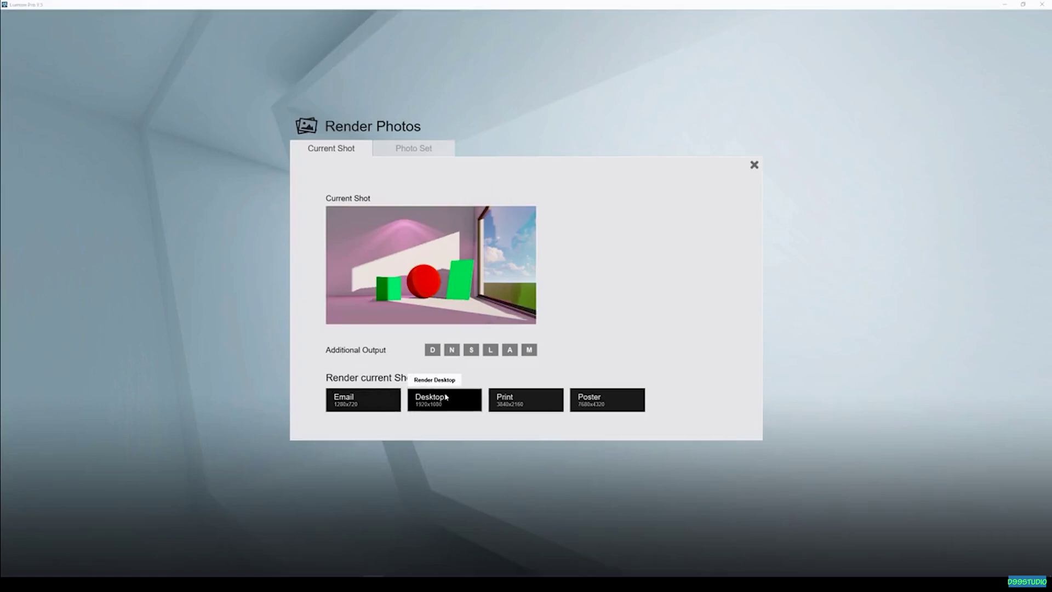
{"action": "left_click", "coordinate": [445, 397]}
{"action": "key", "text": "Return"}
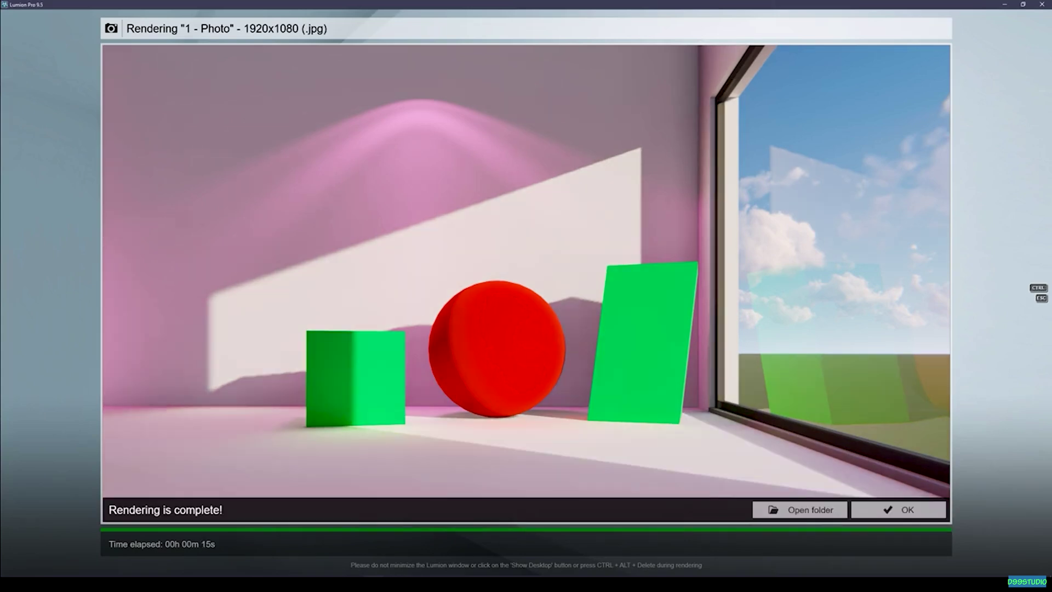
Step: Compare the renders 16.jpg and 17.jpg in Photos, and close both the viewer and the finished render
{"action": "left_click", "coordinate": [617, 176]}
{"action": "scroll", "coordinate": [444, 164], "scroll_direction": "up", "scroll_amount": 1}
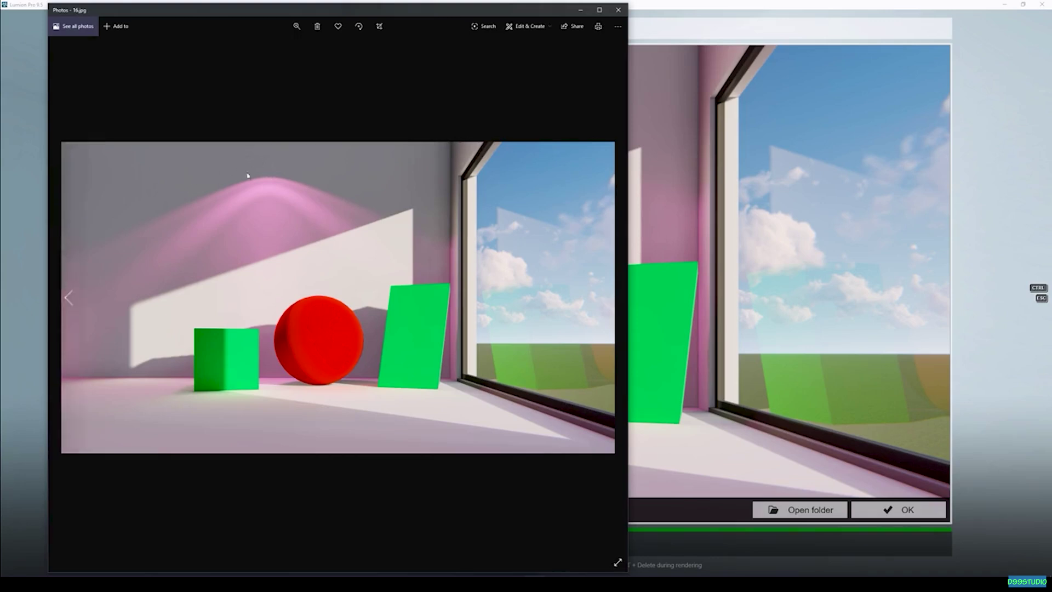
{"action": "scroll", "coordinate": [505, 269], "scroll_direction": "down", "scroll_amount": 1}
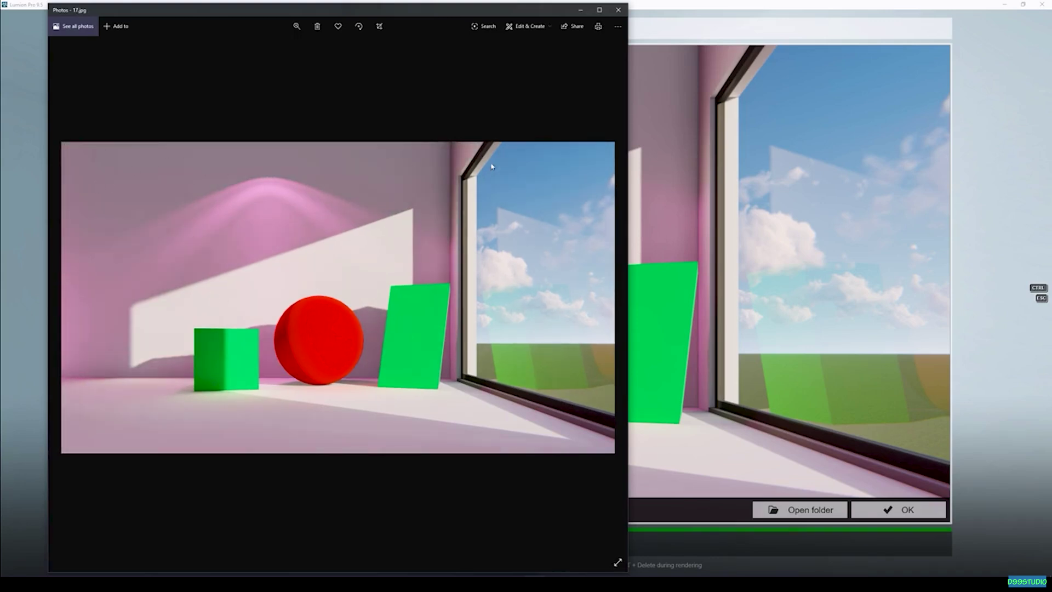
{"action": "left_click", "coordinate": [618, 9]}
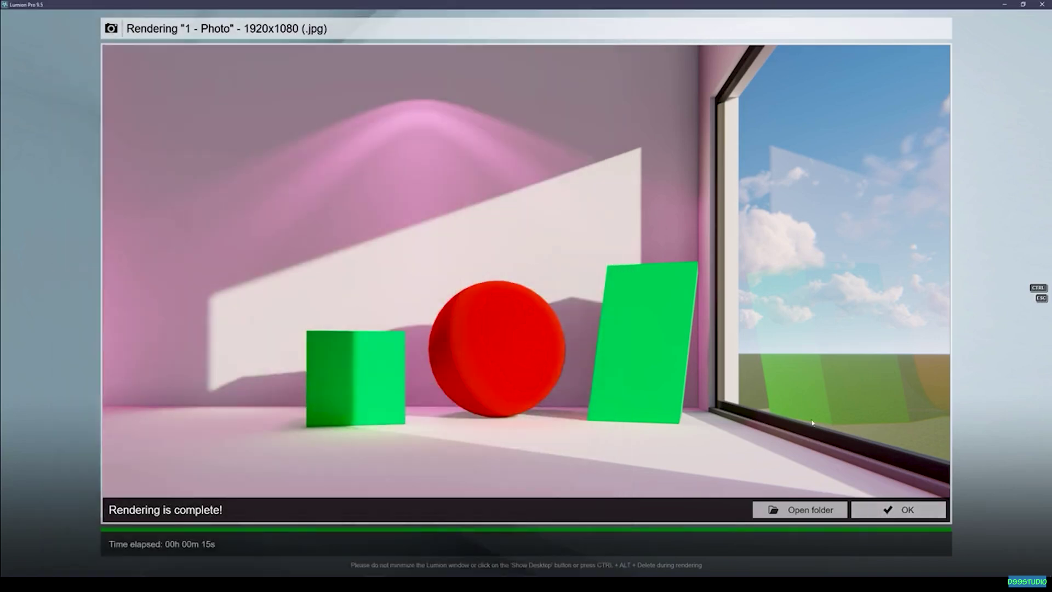
{"action": "left_click", "coordinate": [899, 512]}
Step: Delete the magenta spotlight from the scene and remove the Global Illumination effect from the photo at its saved camera view
{"action": "left_click", "coordinate": [1018, 522]}
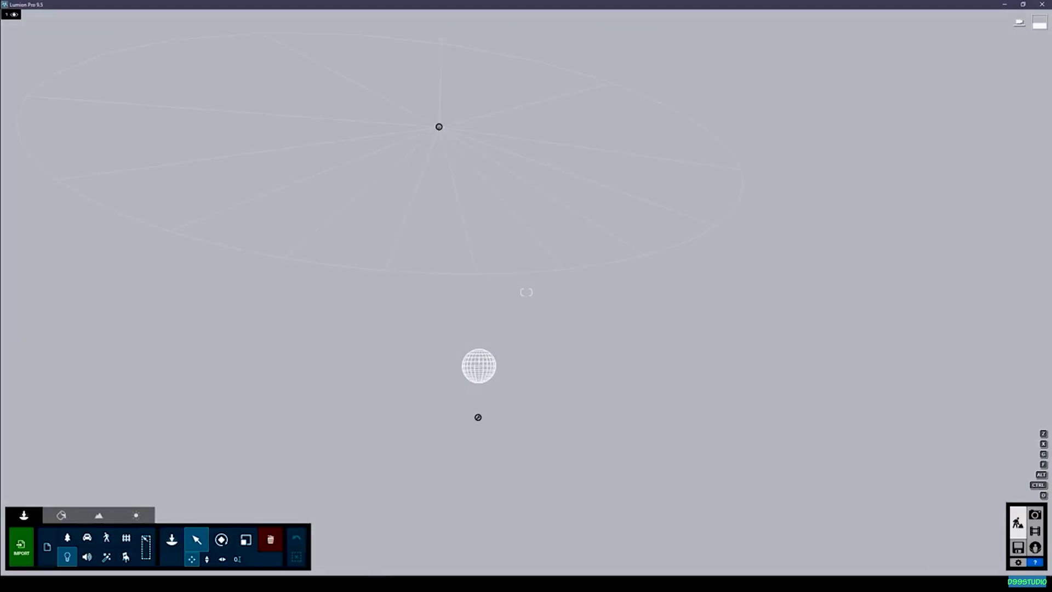
{"action": "key", "text": "w"}
{"action": "left_click", "coordinate": [281, 541]}
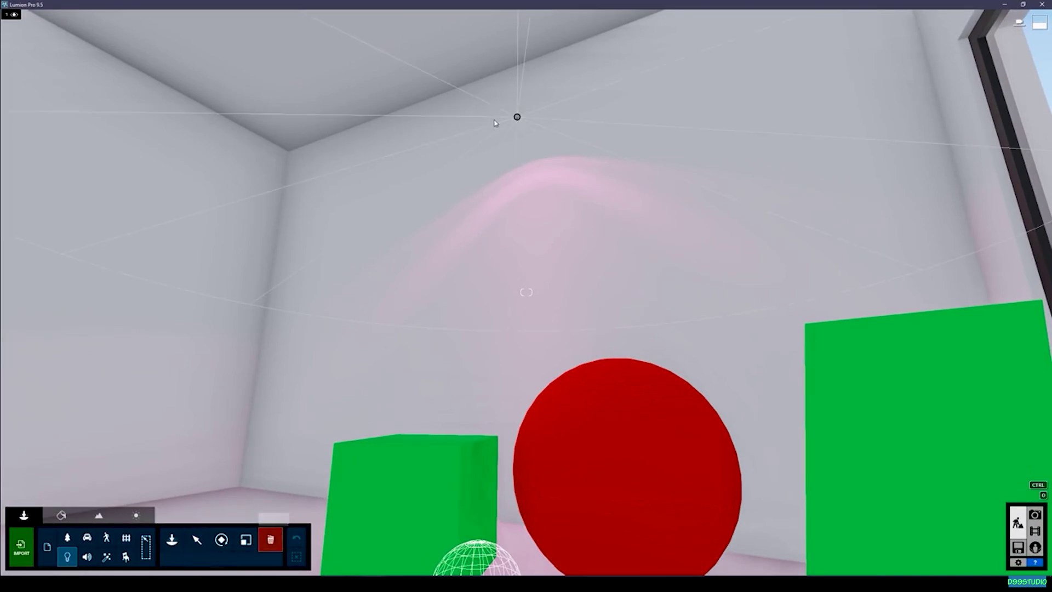
{"action": "left_click", "coordinate": [516, 115]}
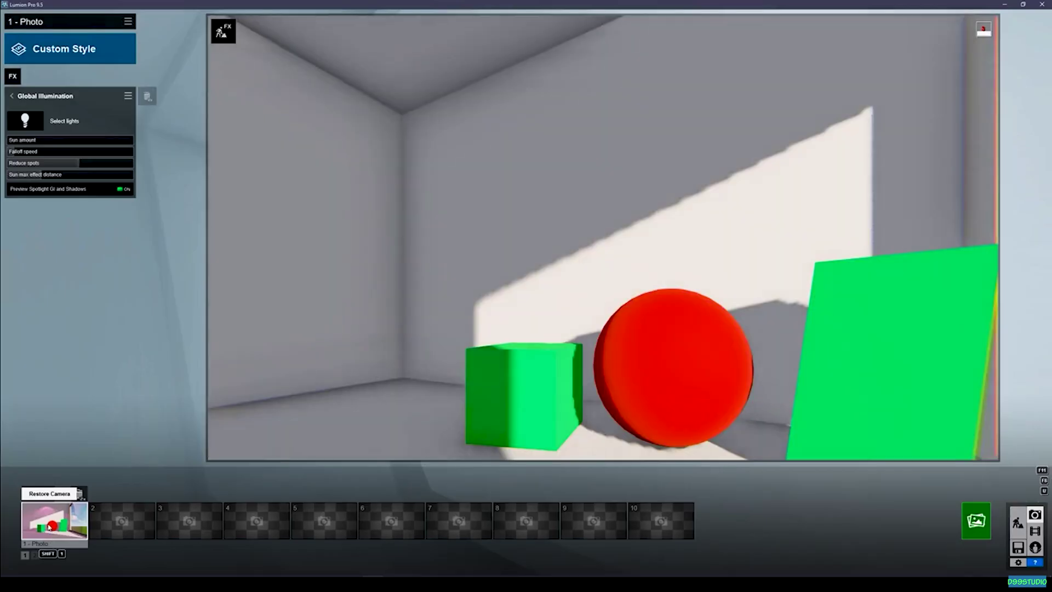
{"action": "left_click", "coordinate": [50, 526]}
{"action": "left_click", "coordinate": [113, 98]}
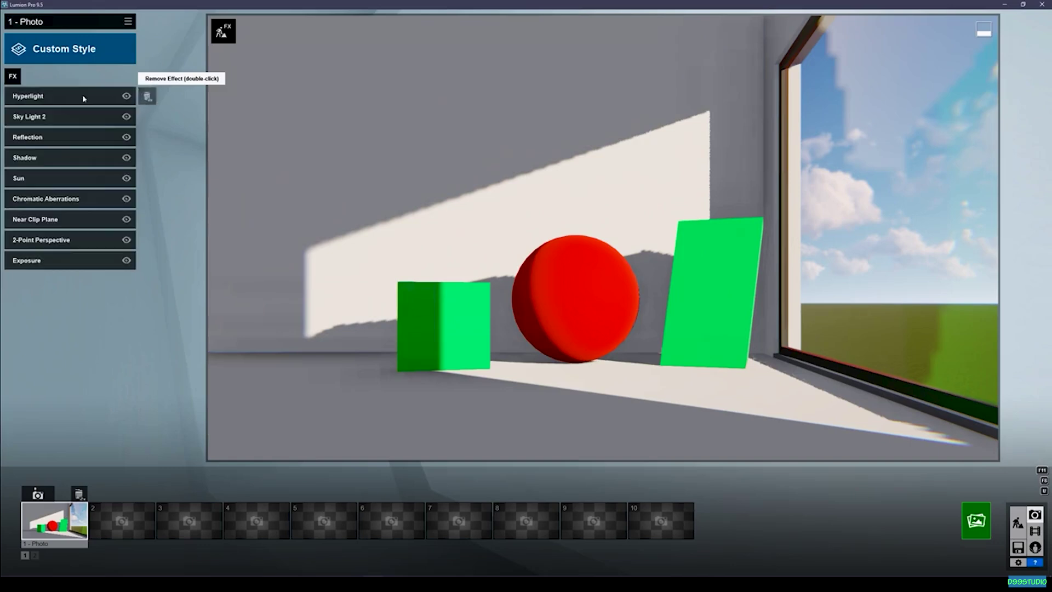
Step: Add the Volumetric Sunlight effect to the photo and lower its Brightness to a small amount
{"action": "left_click", "coordinate": [12, 76]}
{"action": "left_click", "coordinate": [519, 351]}
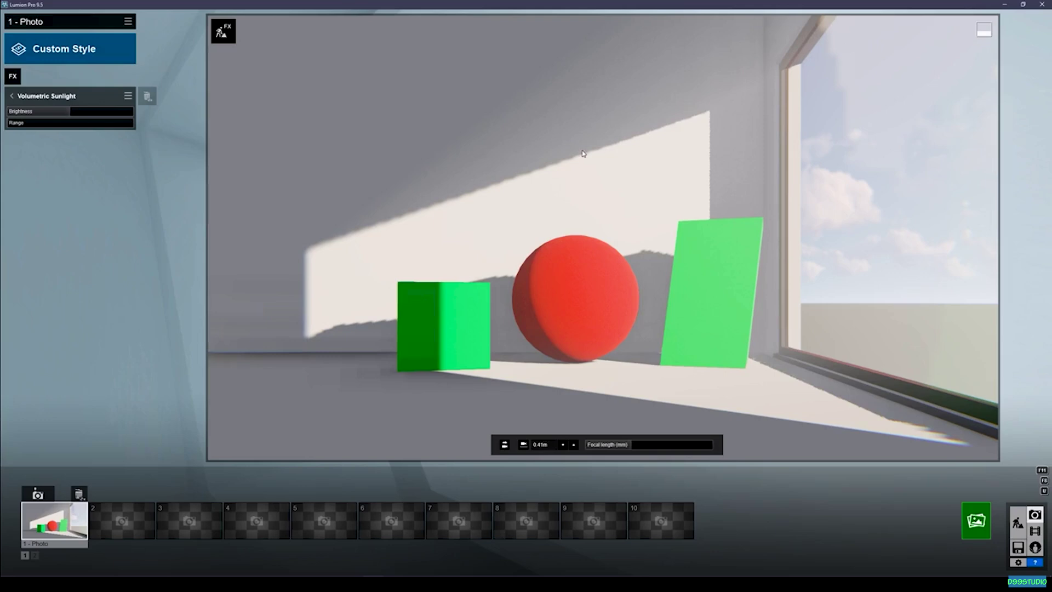
{"action": "left_click_drag", "start_coordinate": [76, 111], "coordinate": [36, 130]}
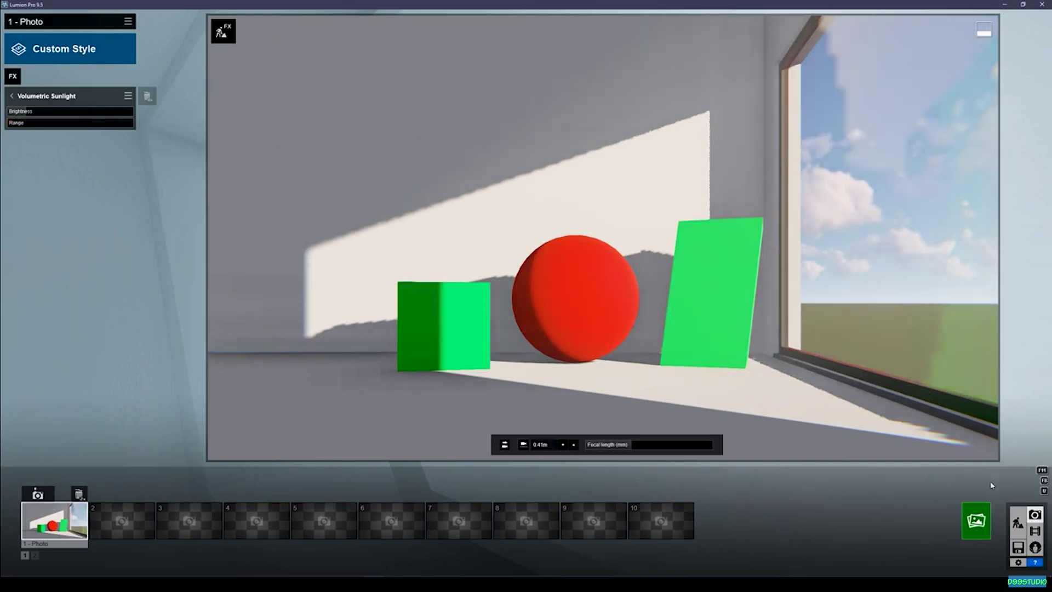
Step: Render the current shot with Volumetric Sunlight at Desktop size (1920x1080) and return to the photo's effects
{"action": "left_click", "coordinate": [975, 521]}
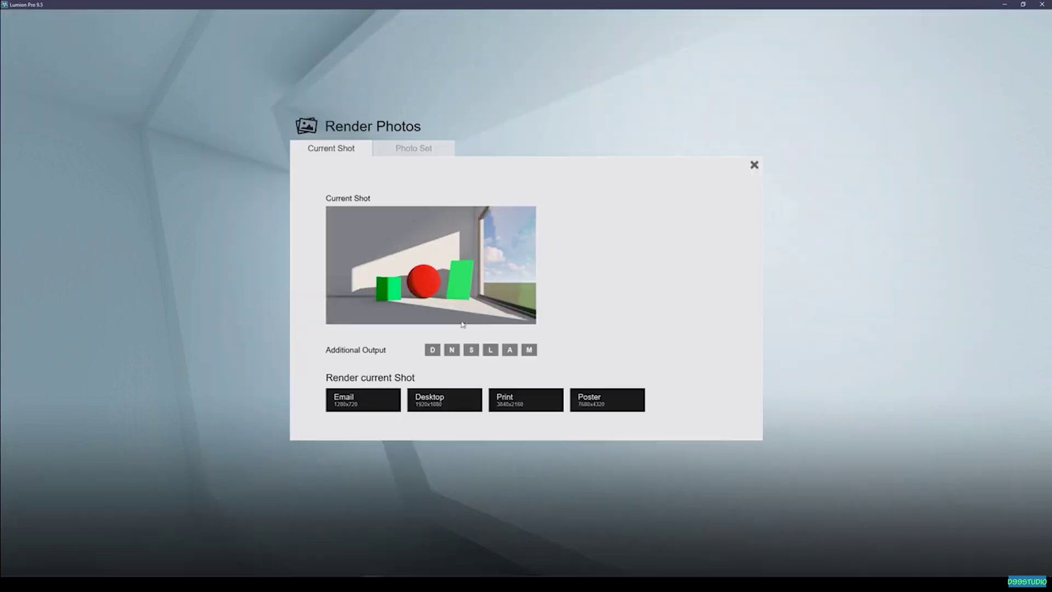
{"action": "left_click", "coordinate": [438, 403]}
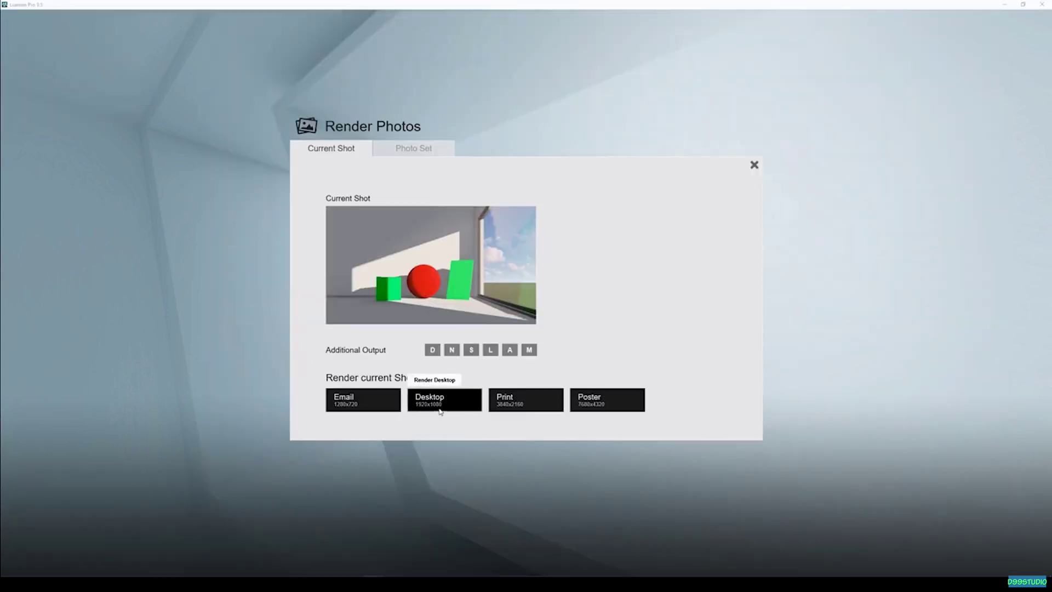
{"action": "key", "text": "Return"}
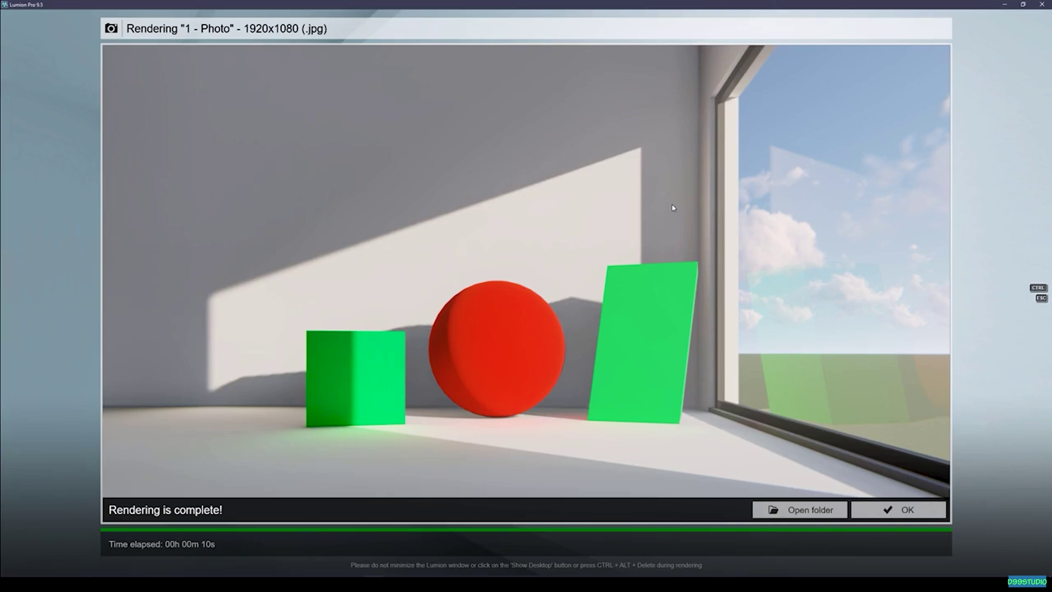
{"action": "left_click", "coordinate": [899, 509]}
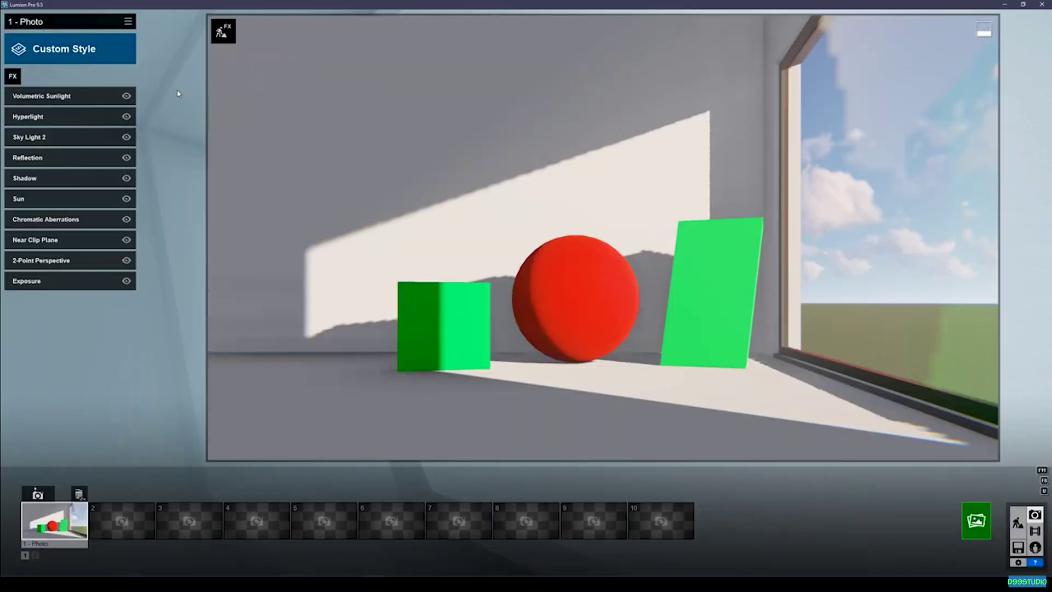